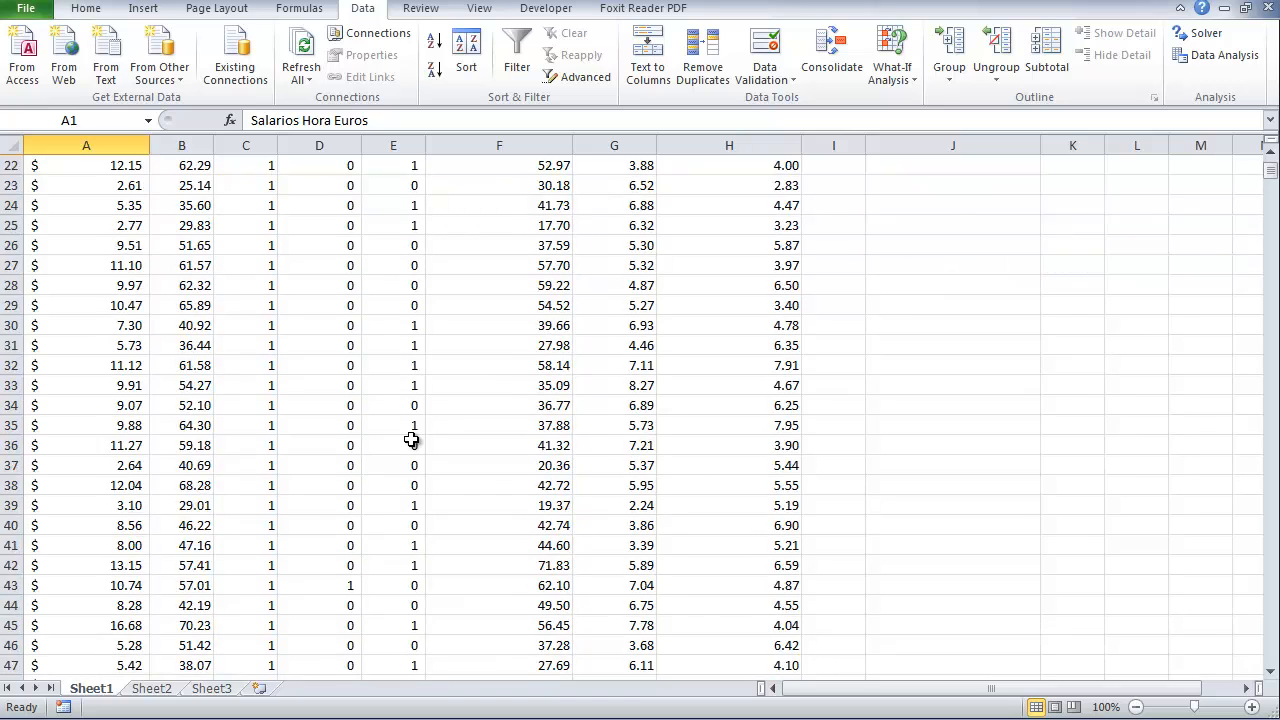
Examine the Sheet1 dataset, looking over its records and sample cells from Salarios Hora Euros across to Estabilidad emocional.
scroll(411, 440, "up", 7)
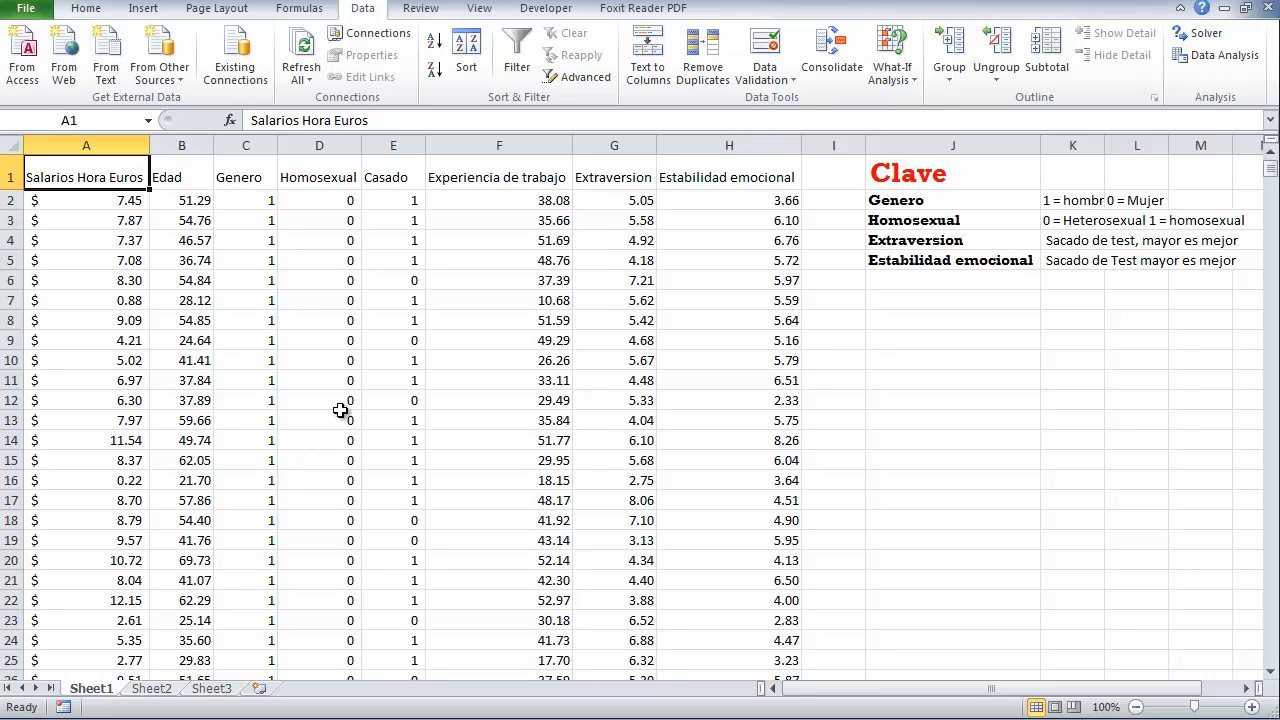
left_click(666, 280)
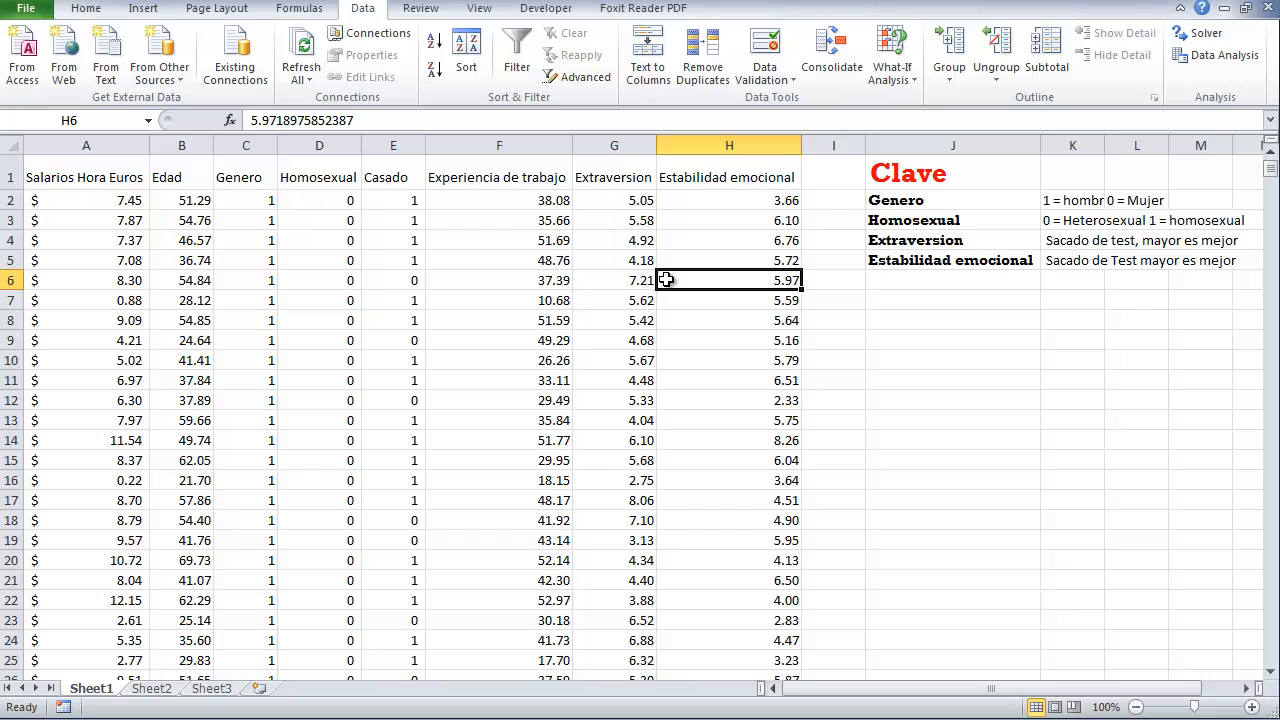
left_click(145, 242)
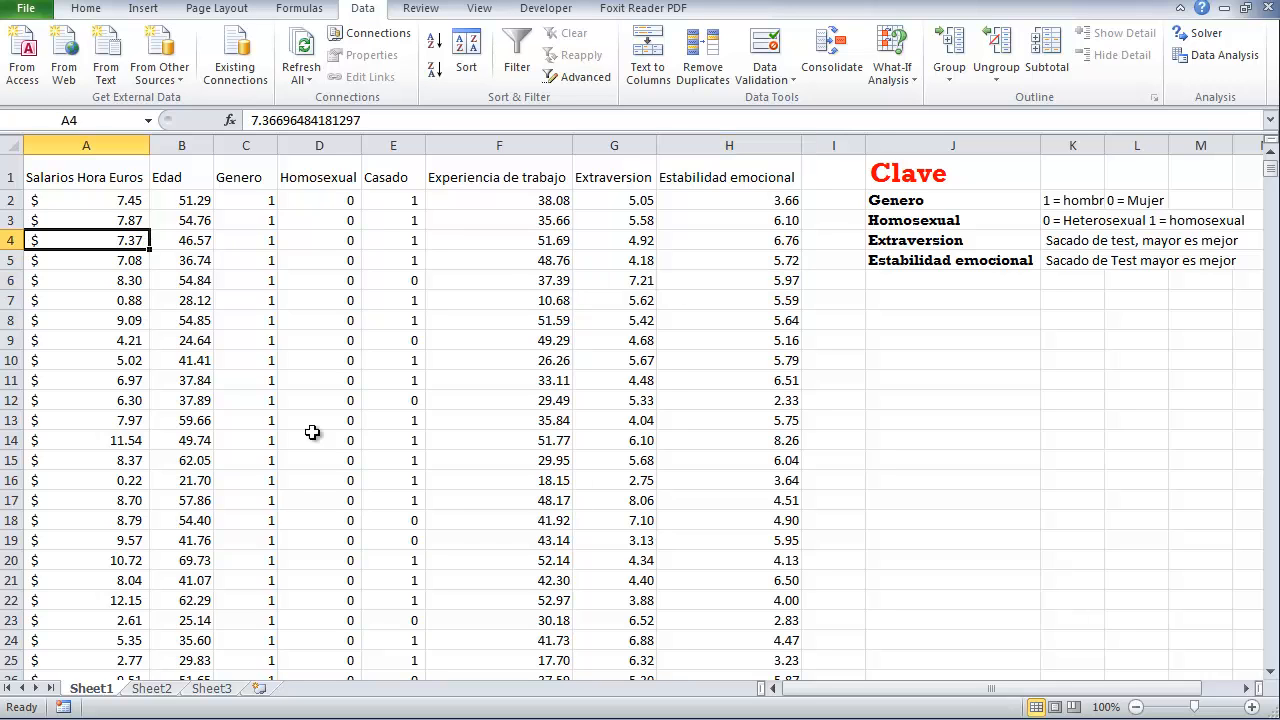
scroll(426, 557, "down", 7)
scroll(426, 557, "up", 7)
mouse_move(1272, 170)
left_mouse_down()
mouse_move(1272, 200)
mouse_move(1271, 165)
left_mouse_up()
left_click(195, 342)
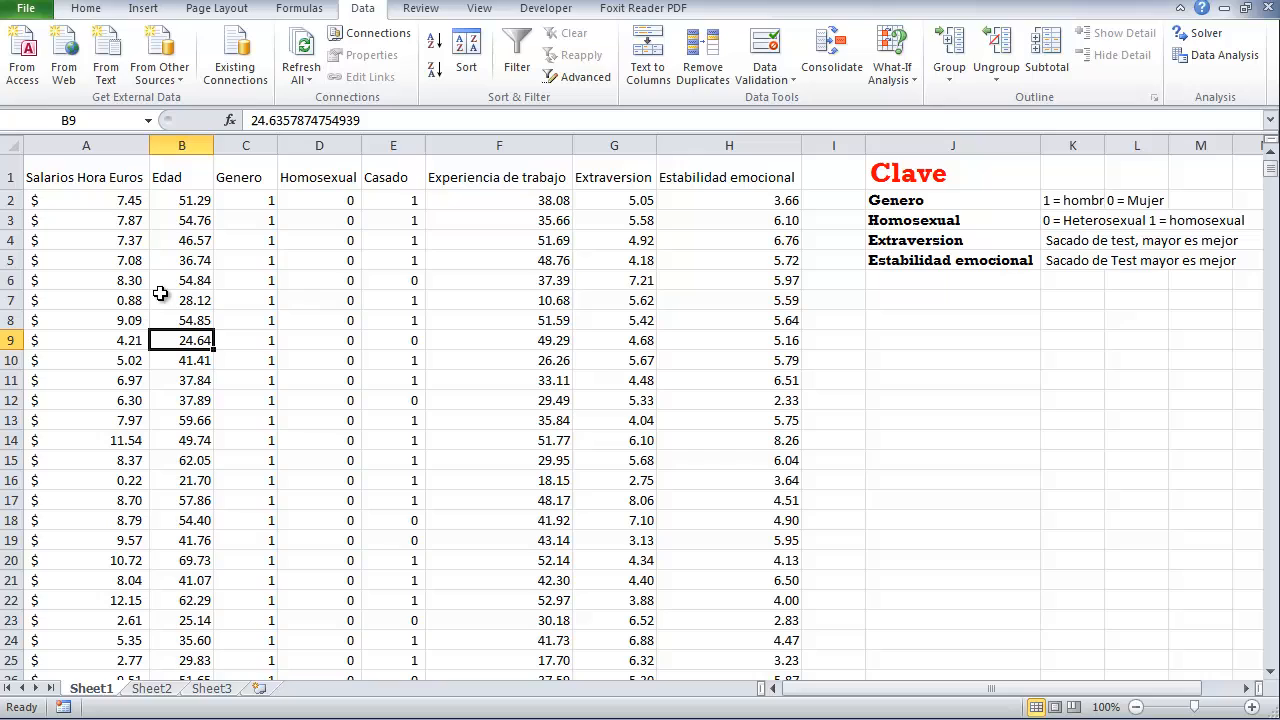
left_click(116, 186)
left_click(652, 318)
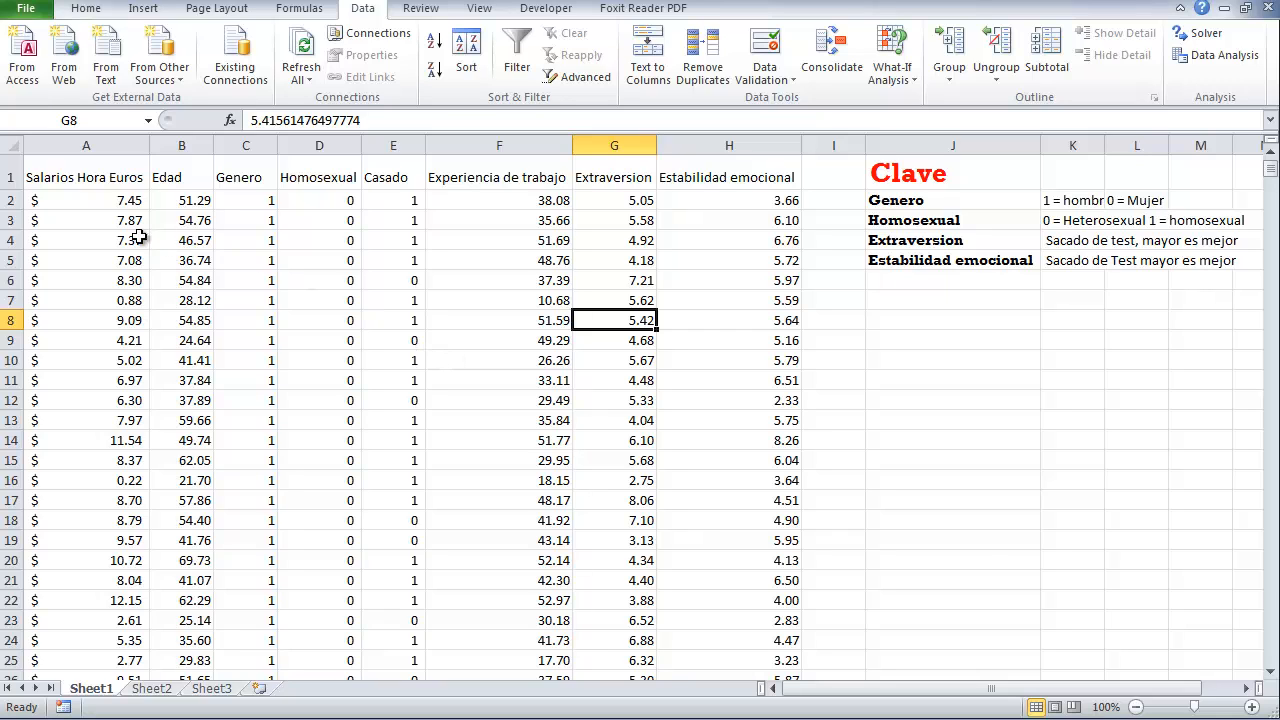
left_click(95, 180)
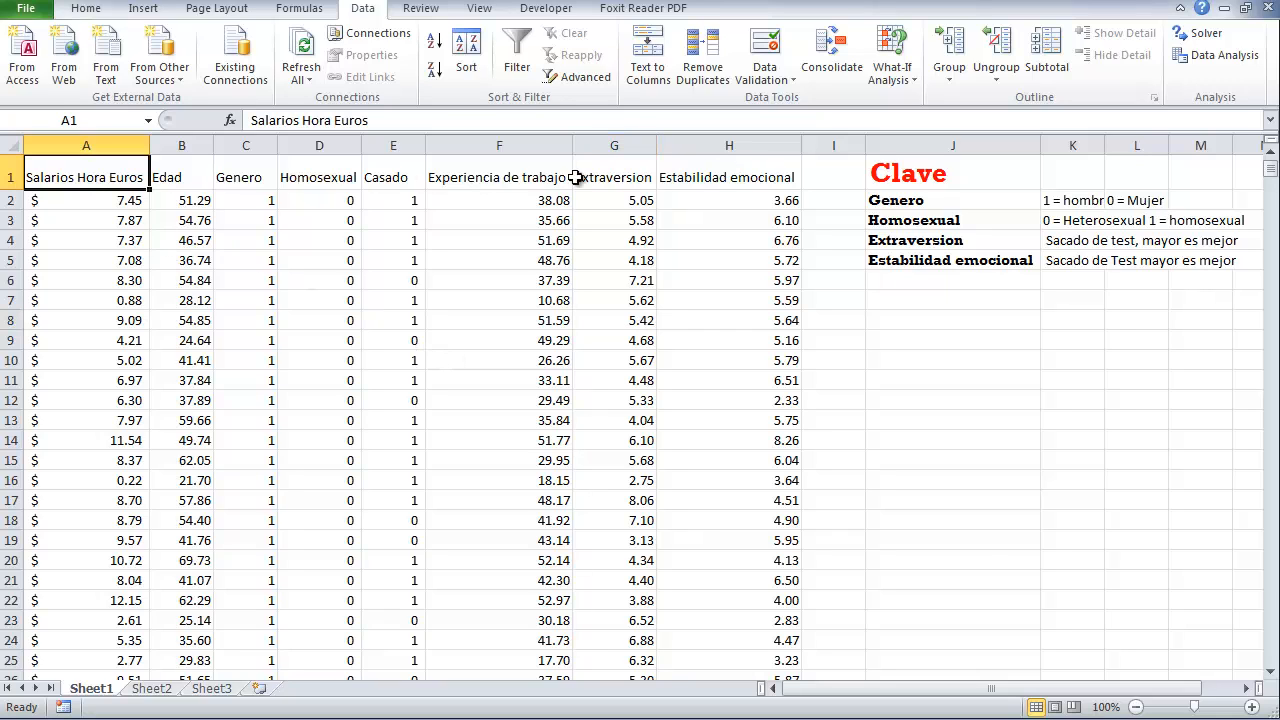
Review the variable names in header row A1:H1 and the values listed under Salarios Hora Euros.
left_click_drag(80, 177, 735, 178)
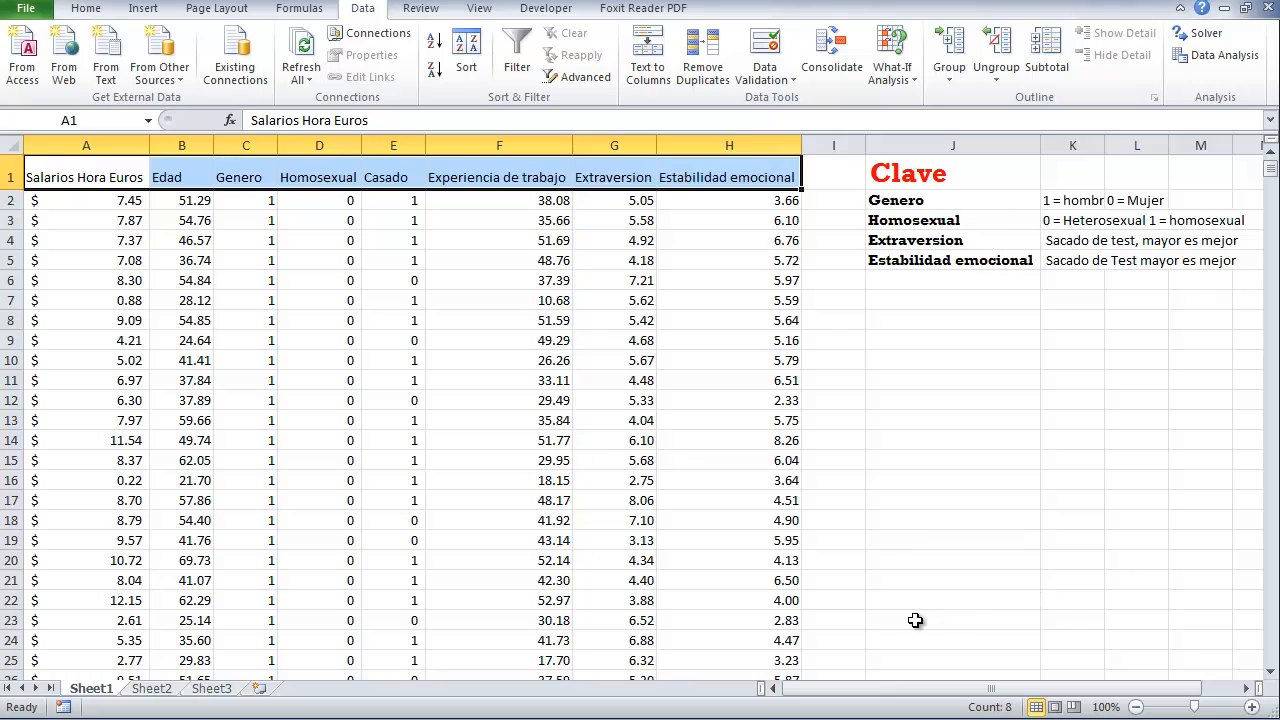
left_click(892, 556)
left_click_drag(52, 175, 712, 184)
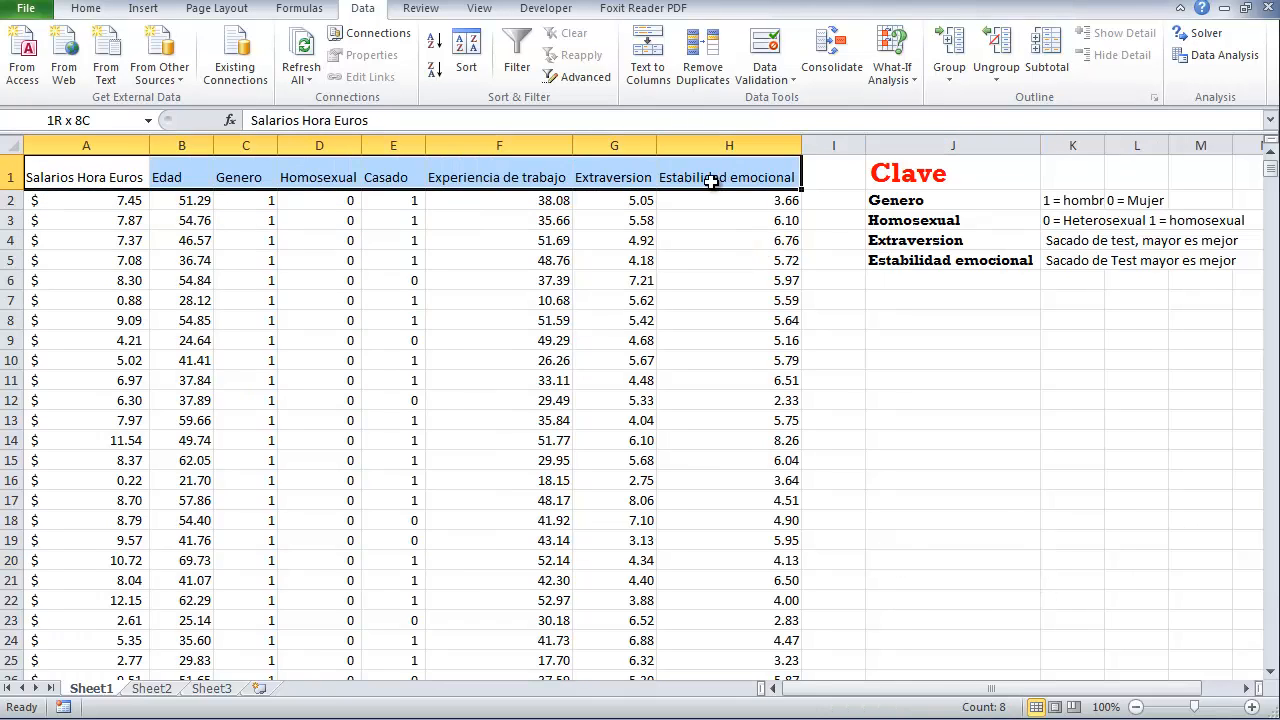
left_click(595, 280)
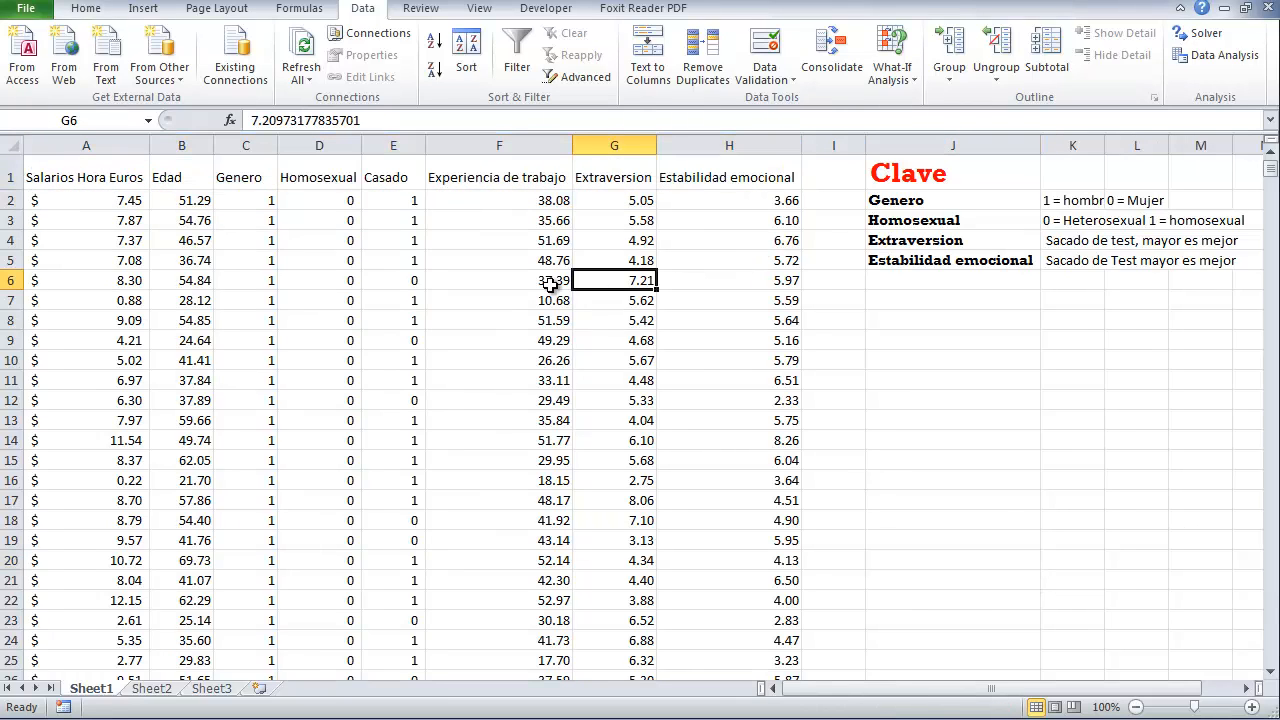
left_click(241, 318)
left_click(103, 184)
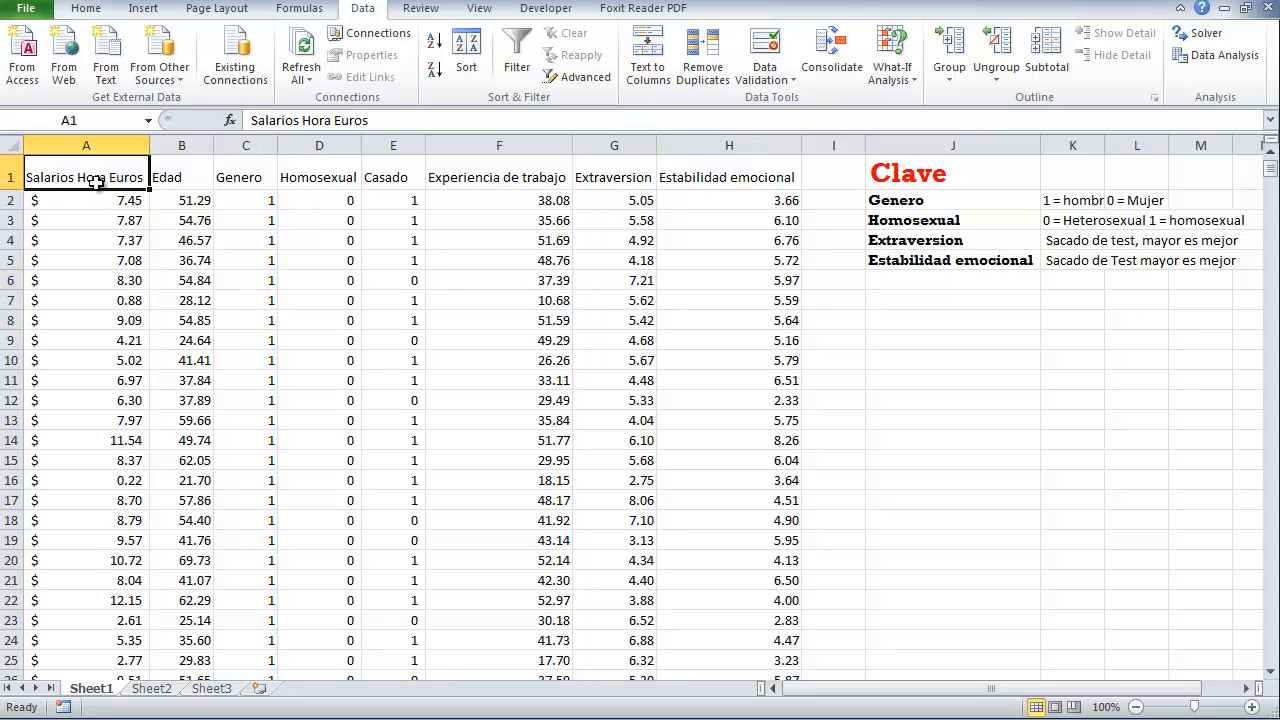
scroll(83, 510, "down", 7)
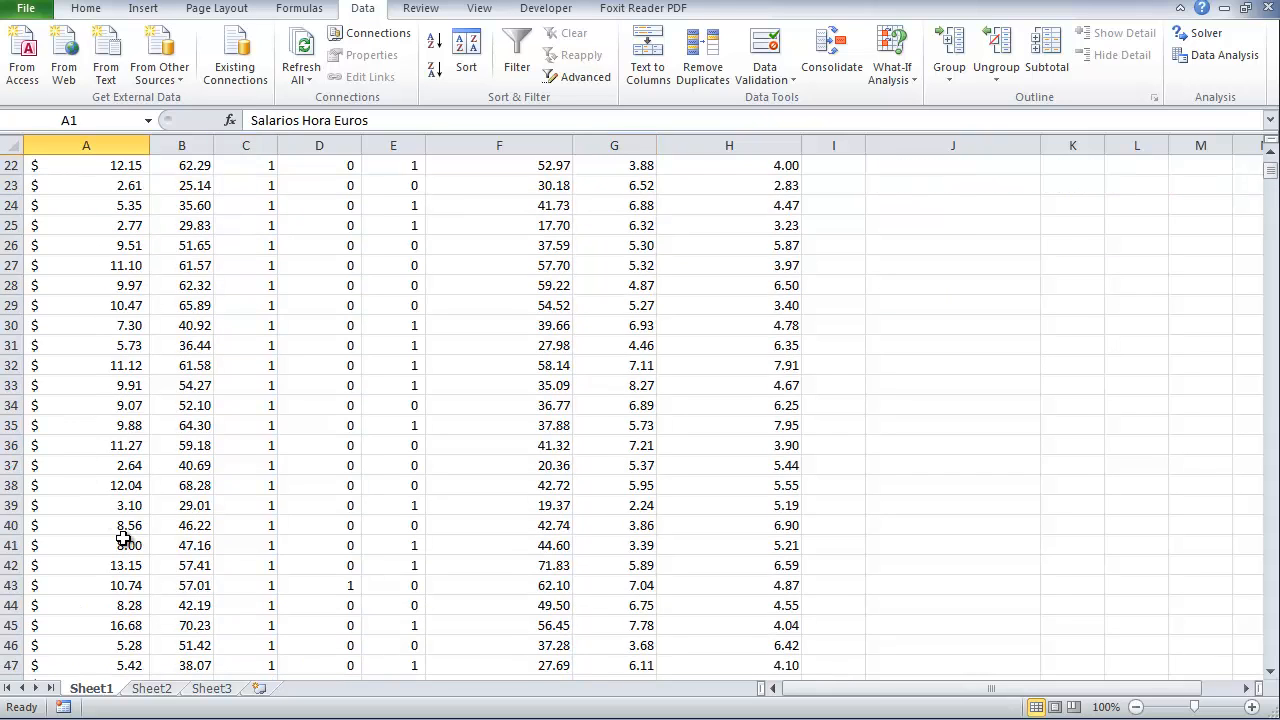
scroll(100, 537, "up", 7)
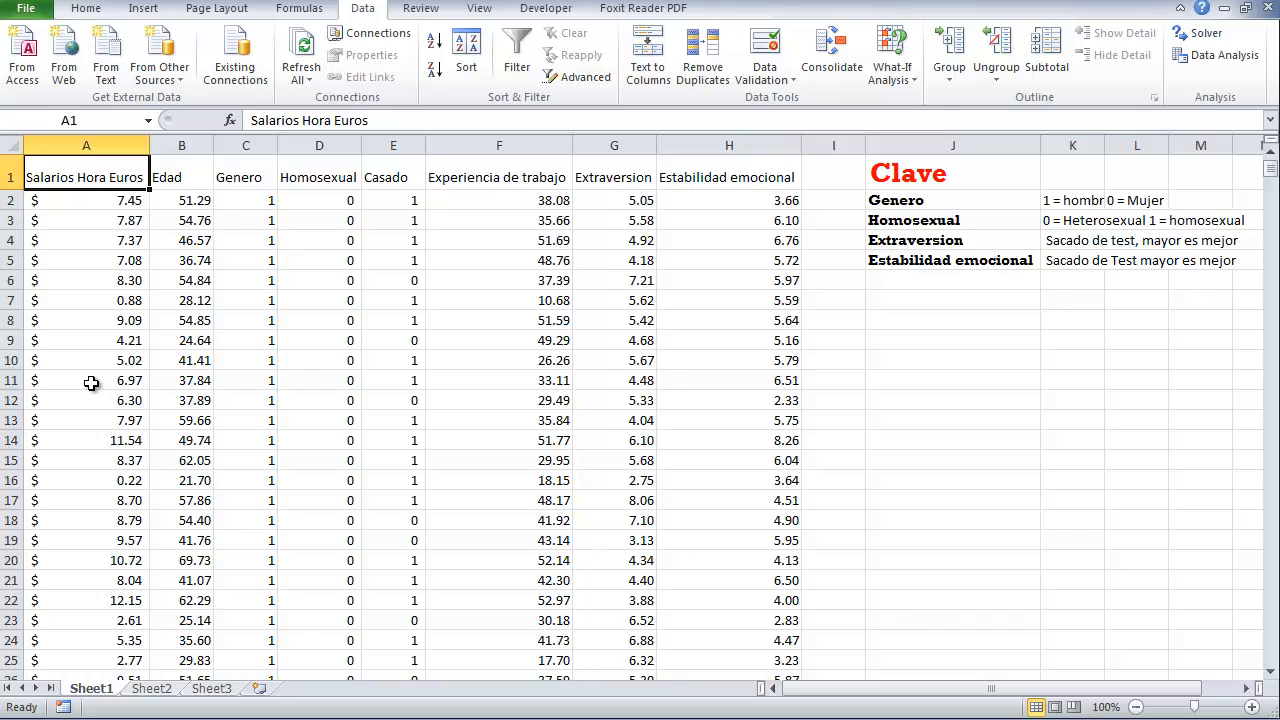
Go through the column headers one by one from Edad to Estabilidad emocional, checking sample personality scores.
left_click(188, 166)
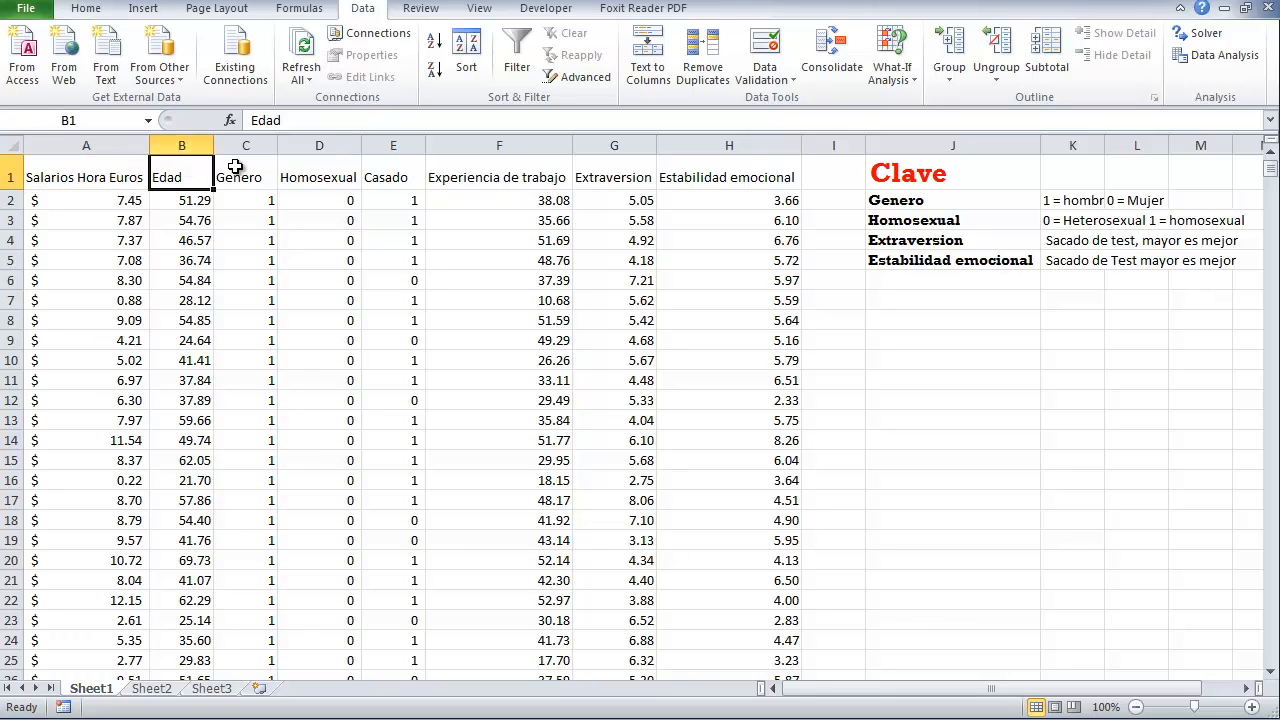
left_click(234, 166)
left_click(346, 170)
left_click(408, 164)
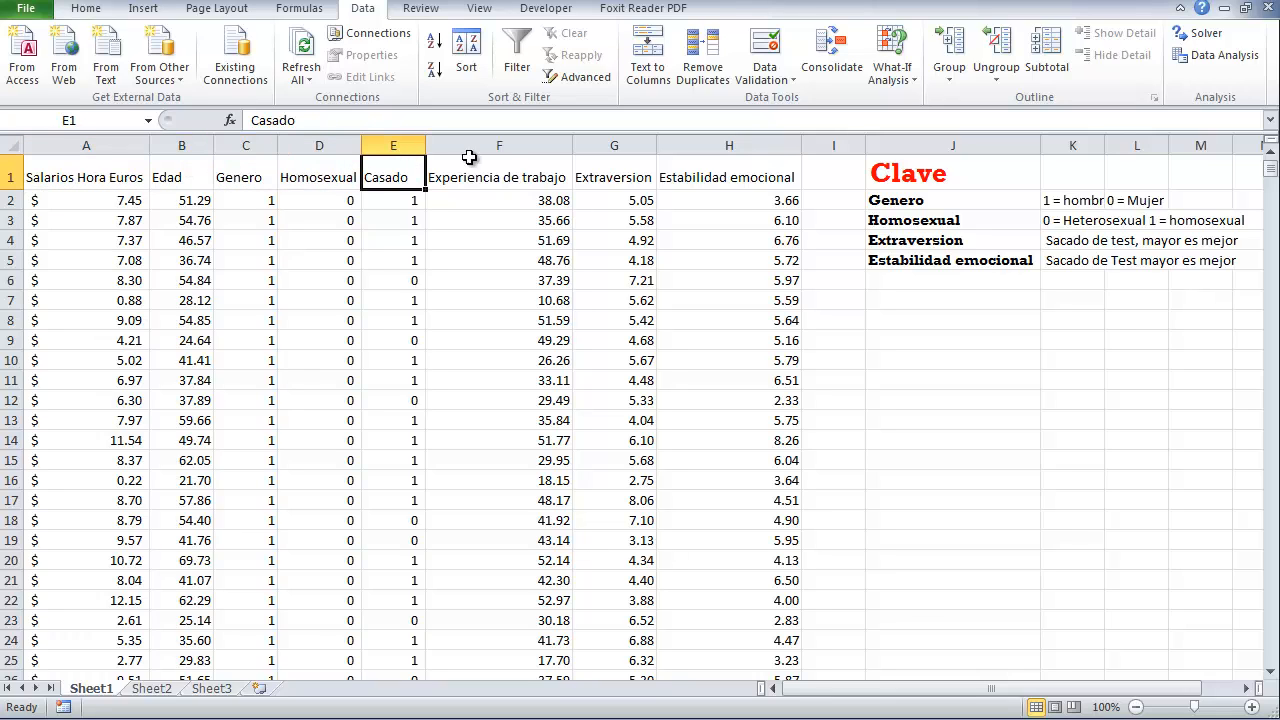
left_click(505, 164)
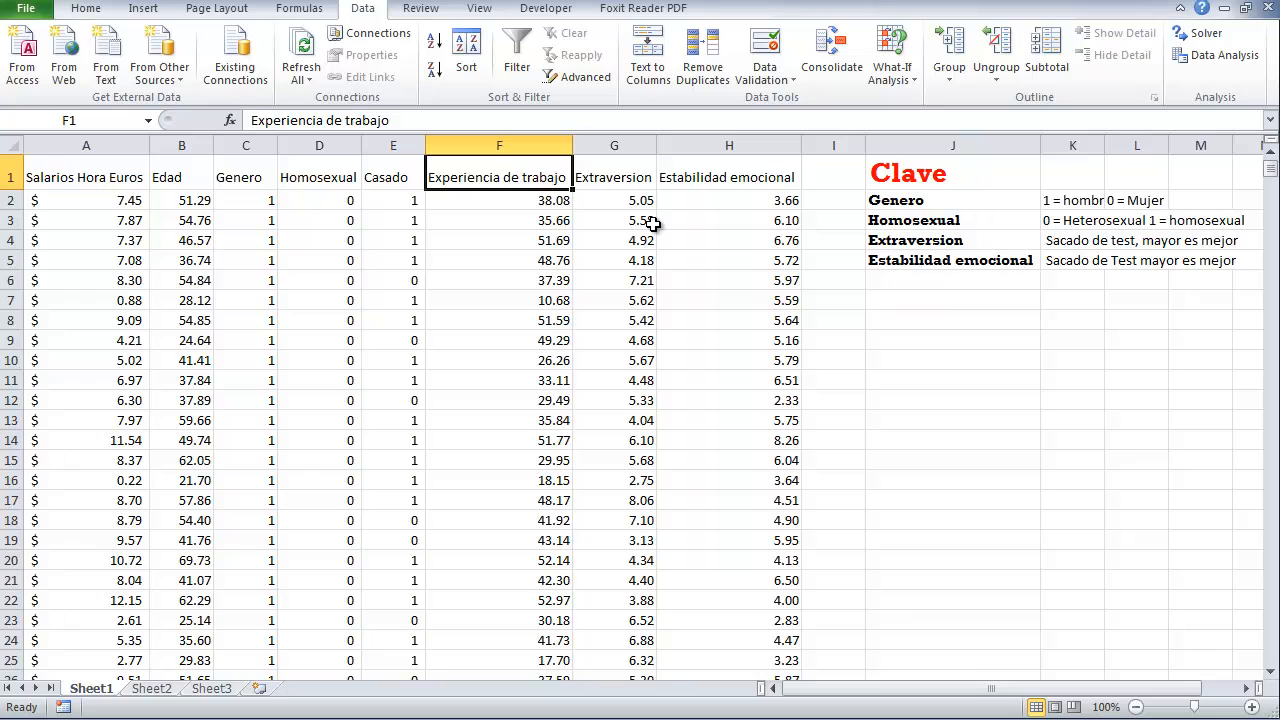
left_click(638, 175)
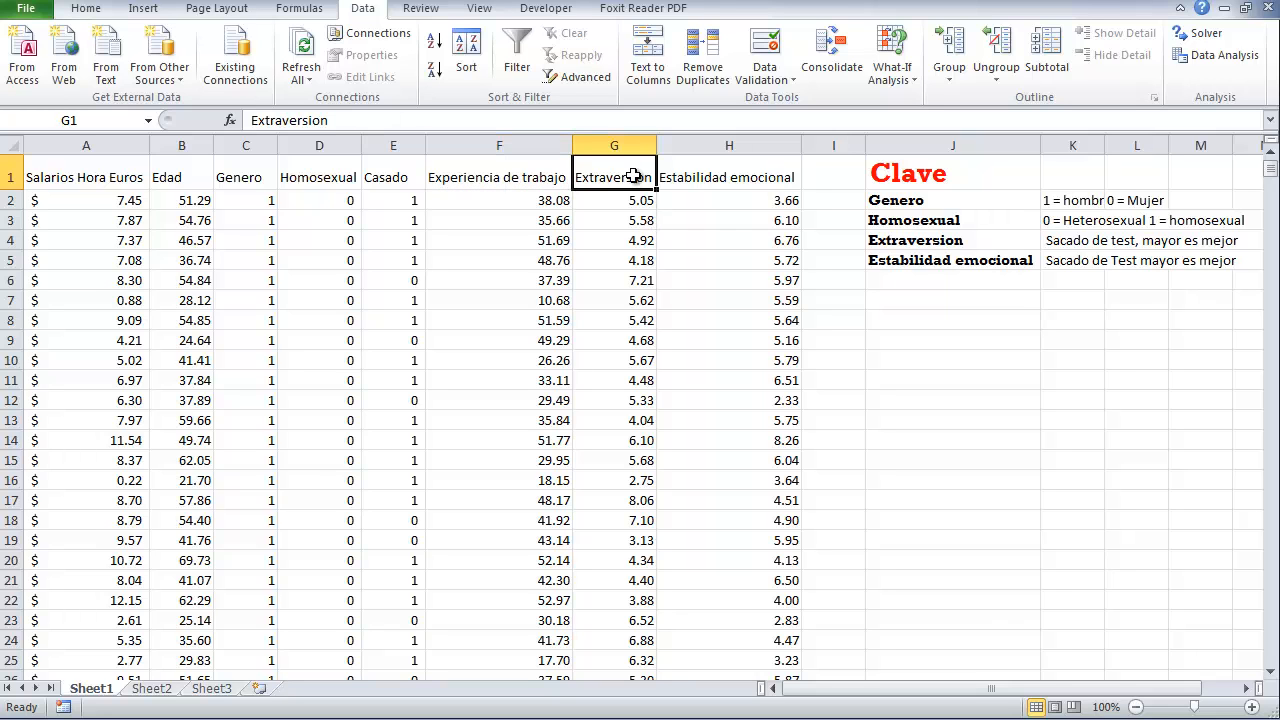
scroll(622, 342, "down", 1)
scroll(622, 342, "up", 1)
left_click(694, 177)
scroll(778, 427, "down", 1)
scroll(778, 427, "up", 1)
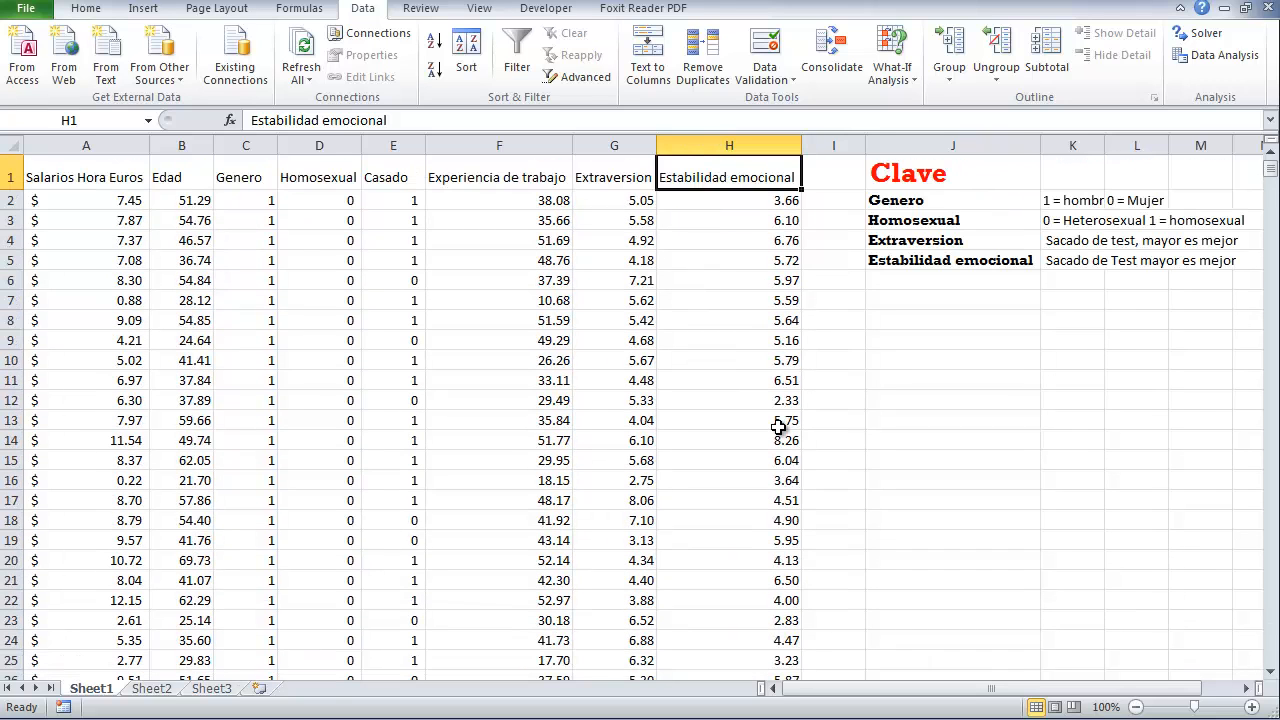
left_click(622, 267)
left_click(750, 273)
left_click(749, 237)
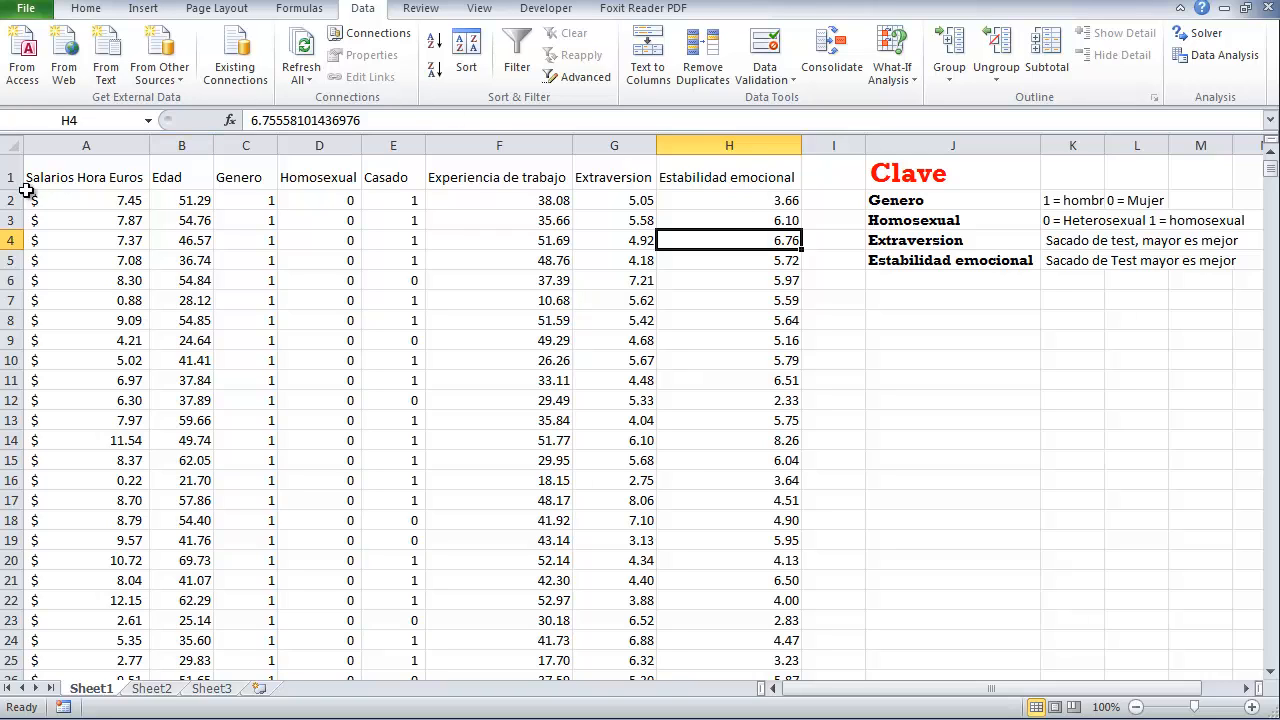
Select the Salarios Hora Euros column from A1 down to its last entry to check the dataset's extent.
left_click(133, 177)
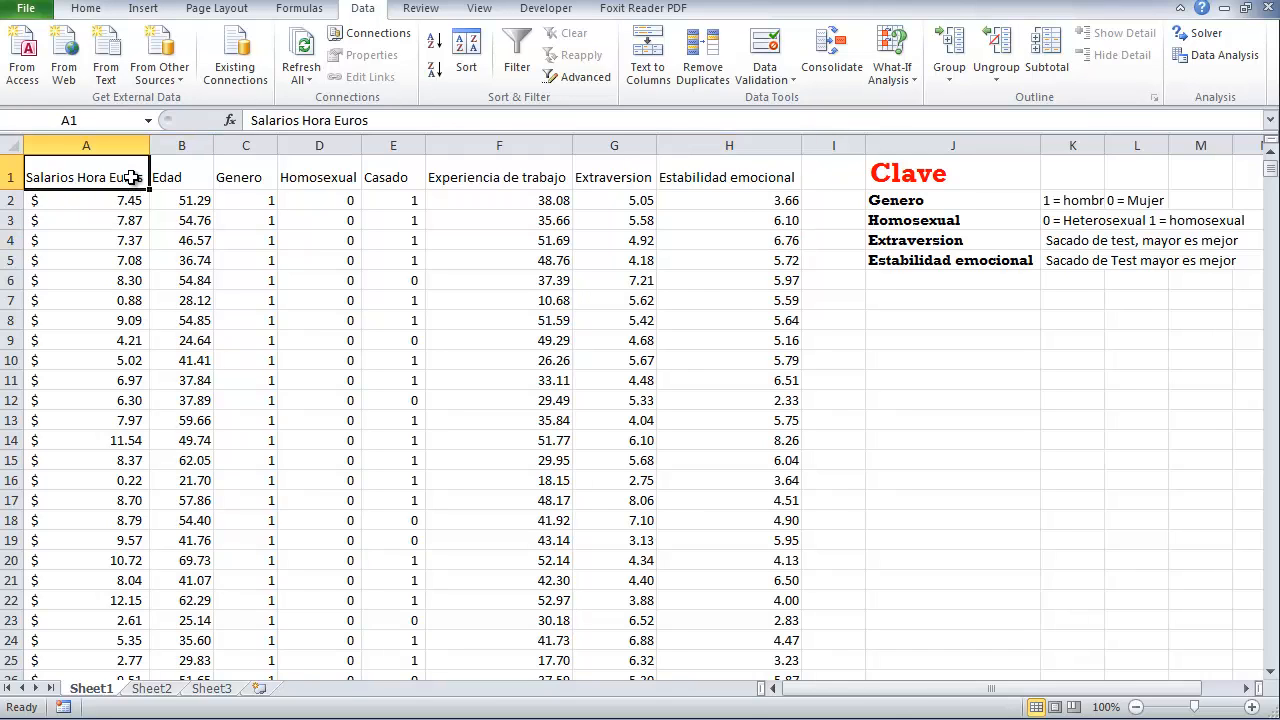
key("ctrl+shift+Down")
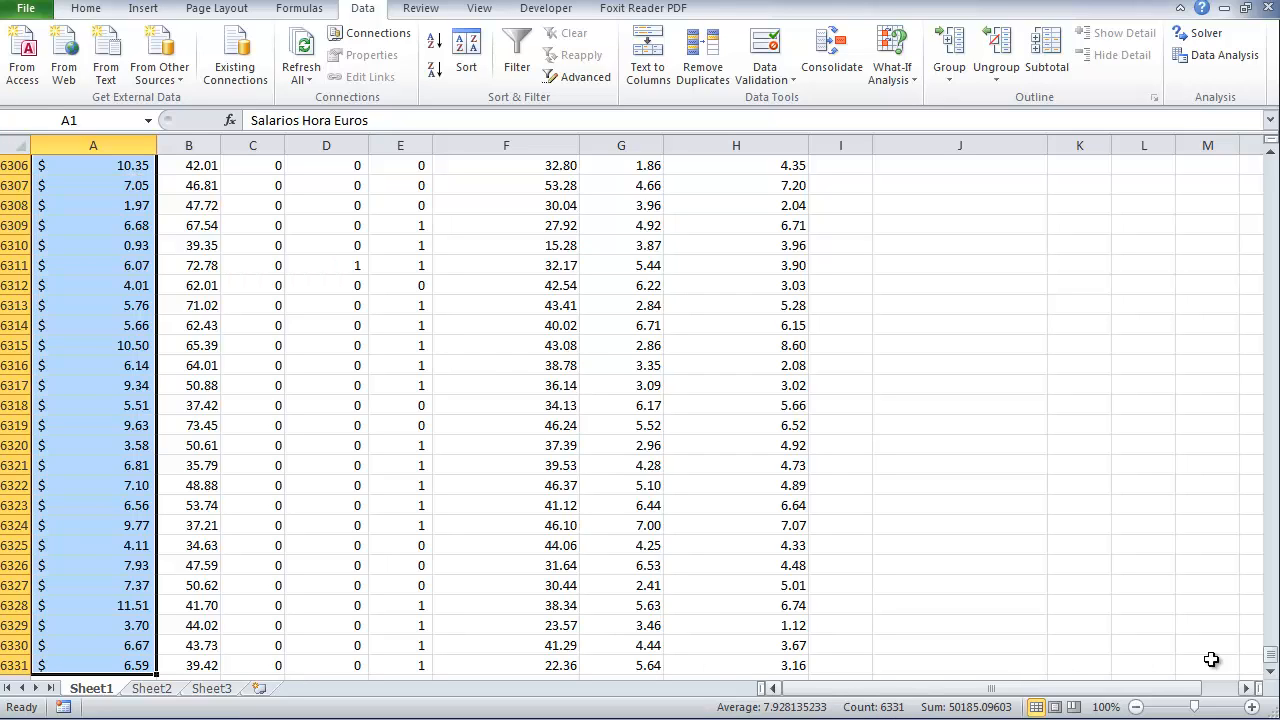
left_click_drag(1270, 662, 1002, 202)
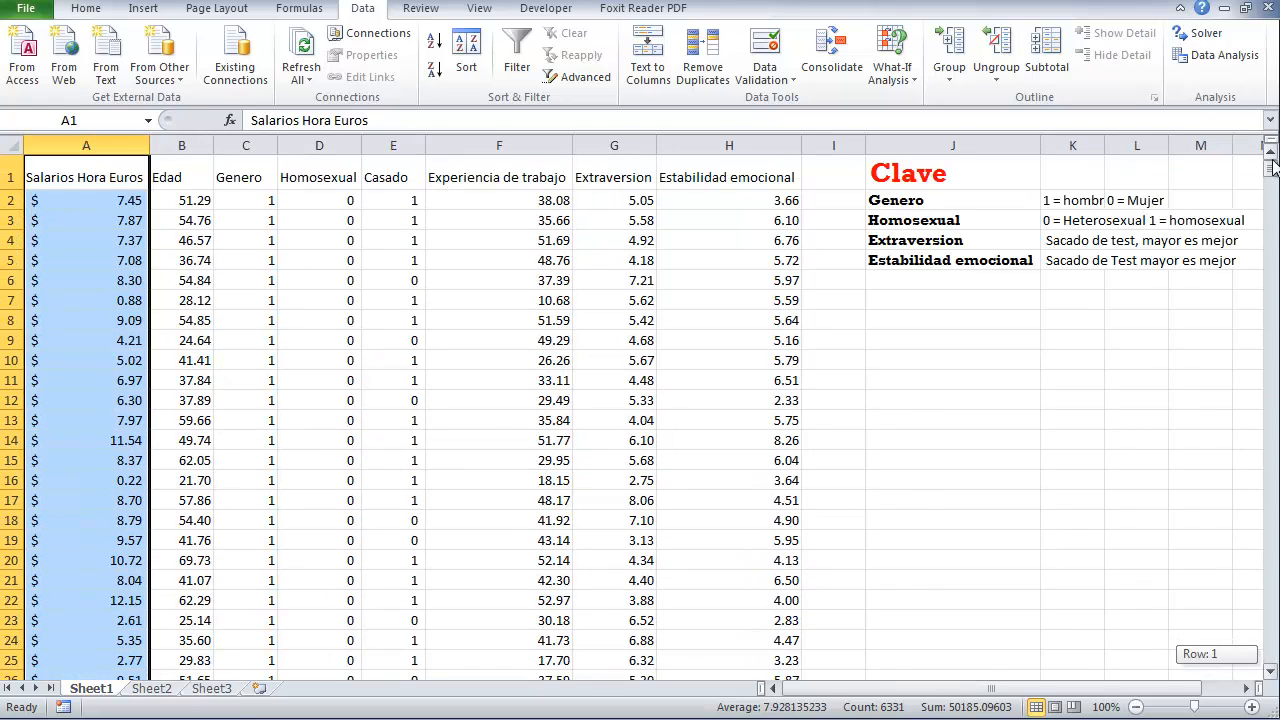
left_click(428, 314)
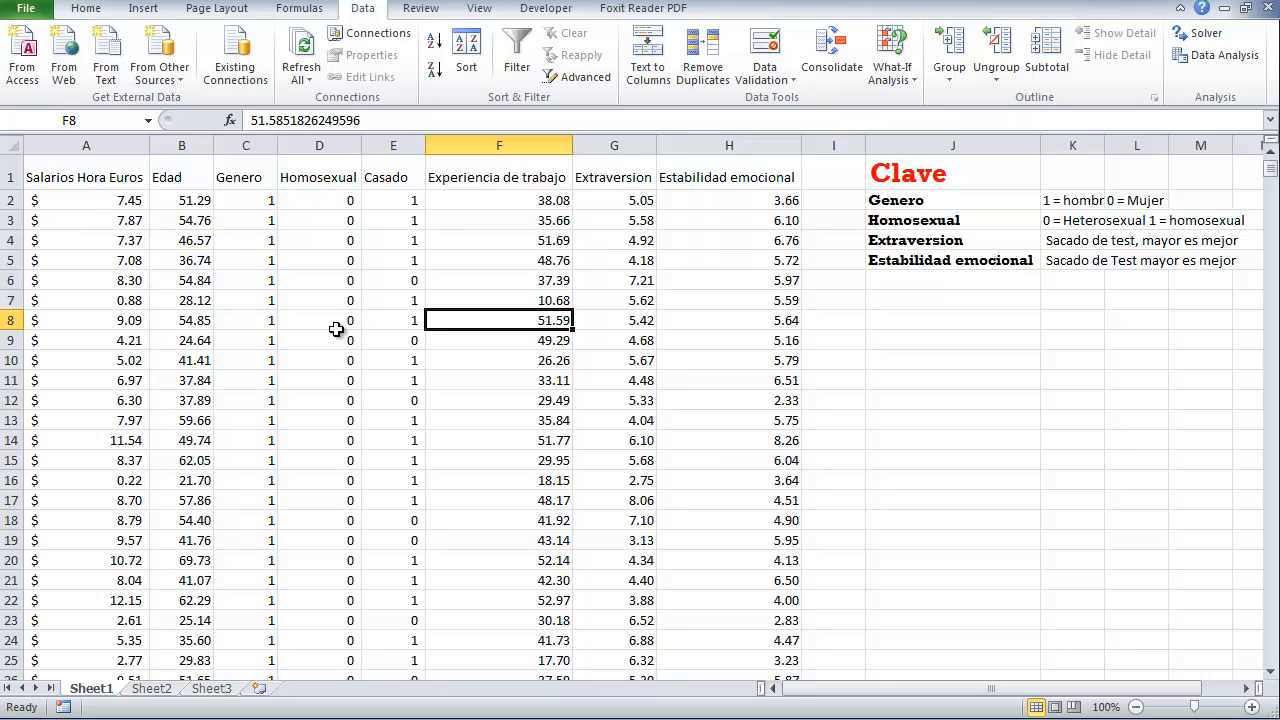
Browse the records further down the sheet and review the Salarios Hora Euros, Edad and Experiencia de trabajo columns.
scroll(297, 382, "down", 14)
scroll(297, 382, "down", 20)
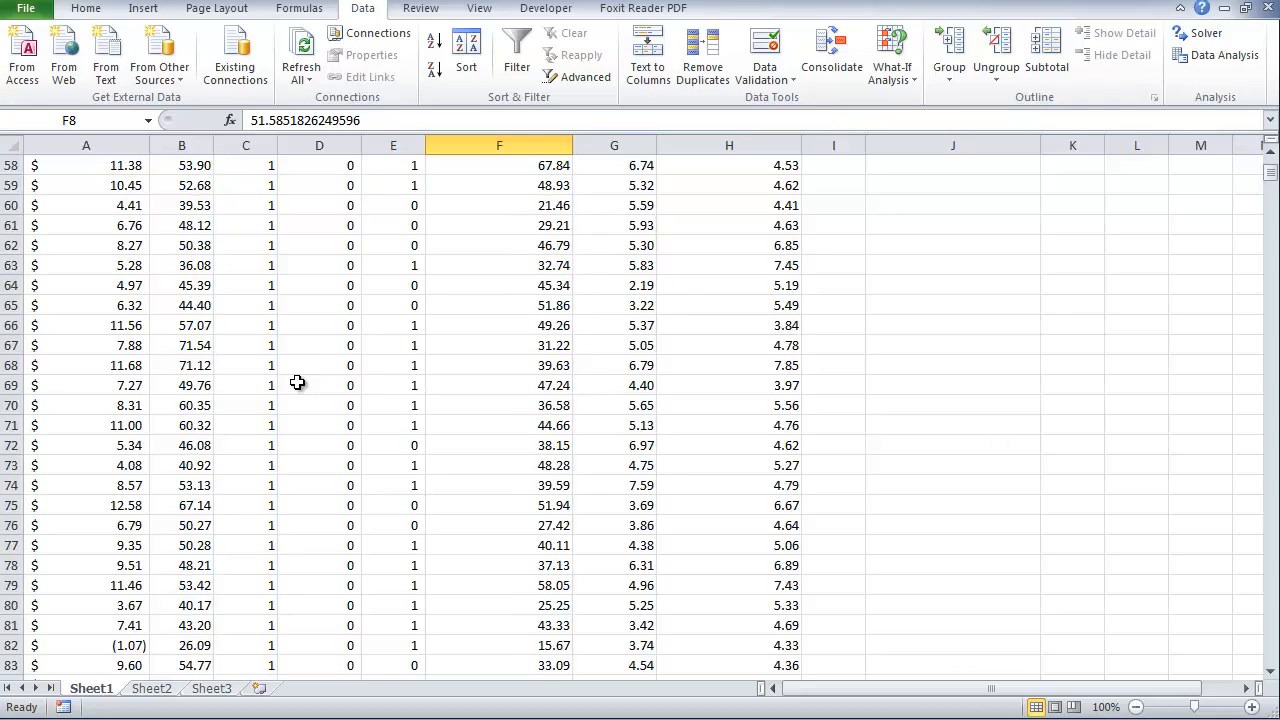
scroll(297, 382, "down", 20)
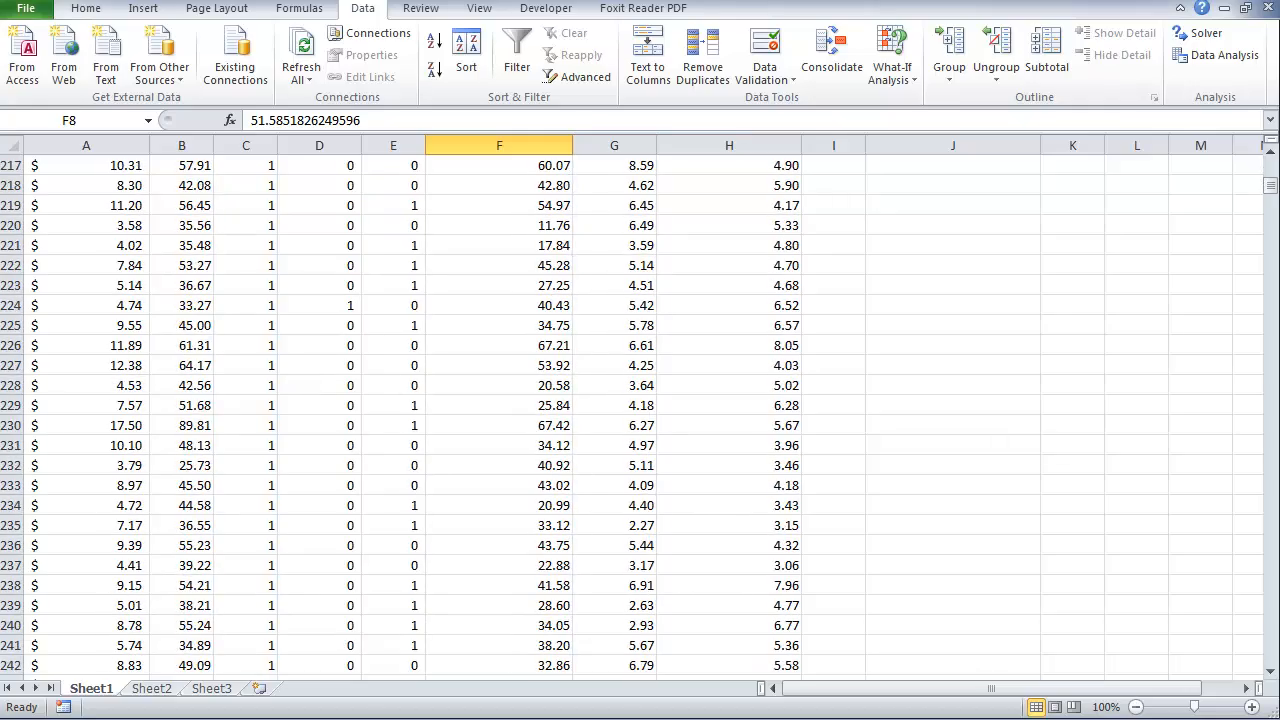
left_click_drag(1270, 188, 1271, 175)
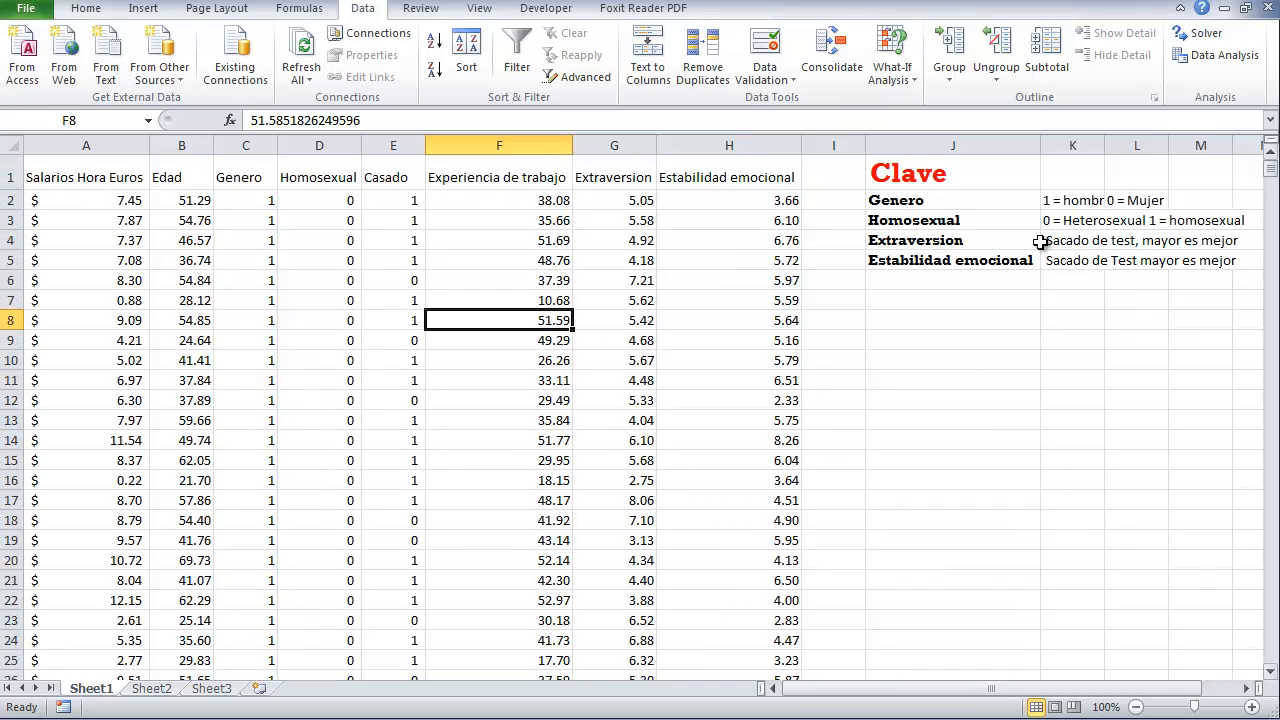
left_click(136, 195)
left_click(137, 179)
left_click(205, 179)
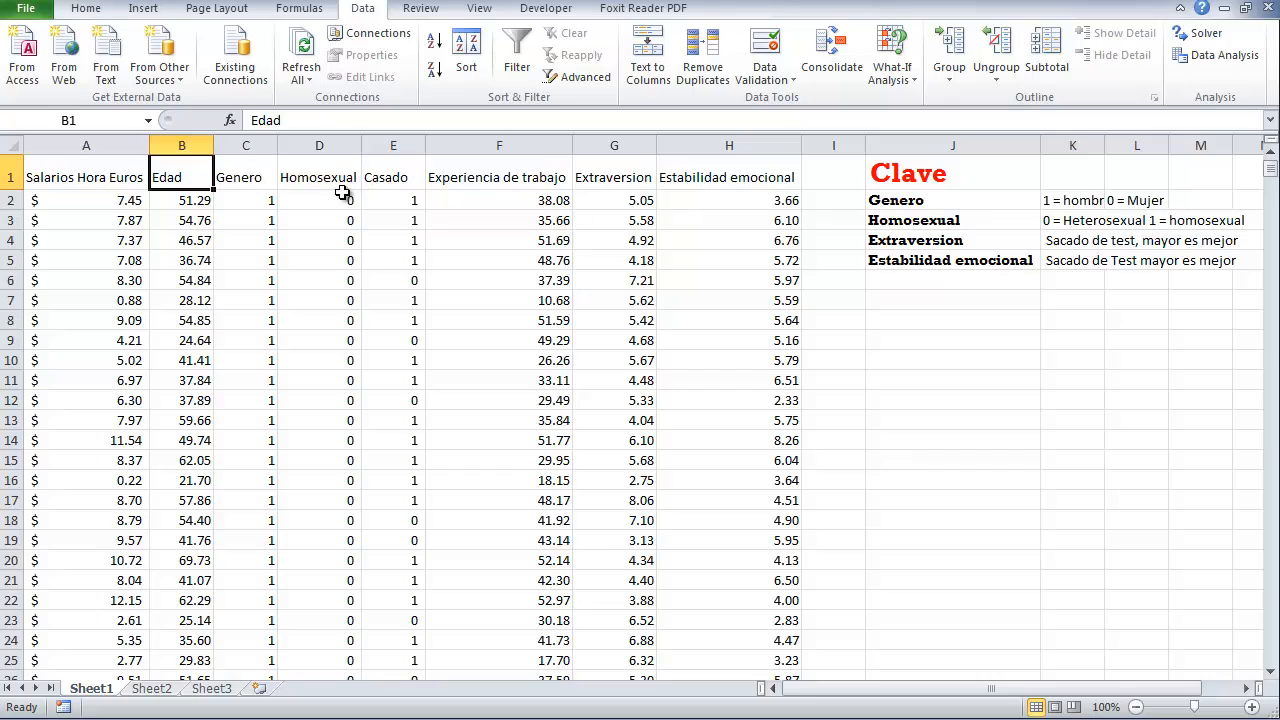
left_click(541, 197)
left_click(188, 184)
left_click(77, 181)
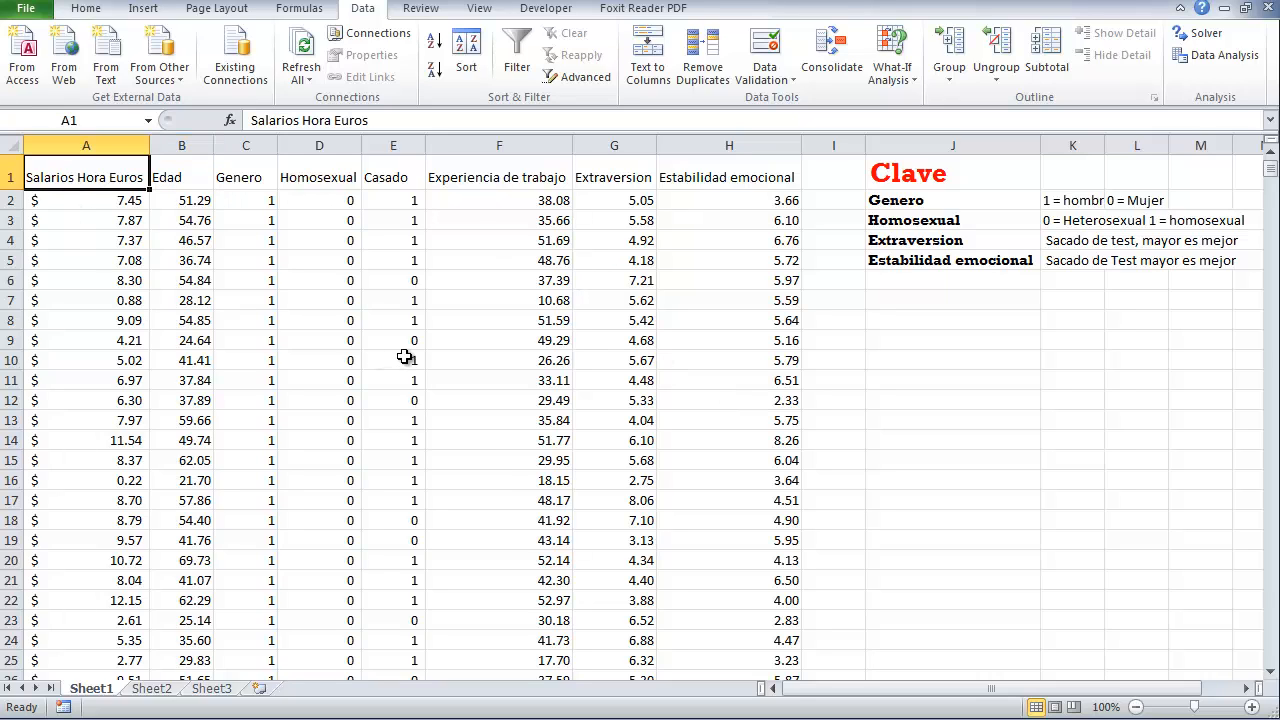
Turn on filtering from a cell inside the data range, and switch it off again.
left_click(96, 10)
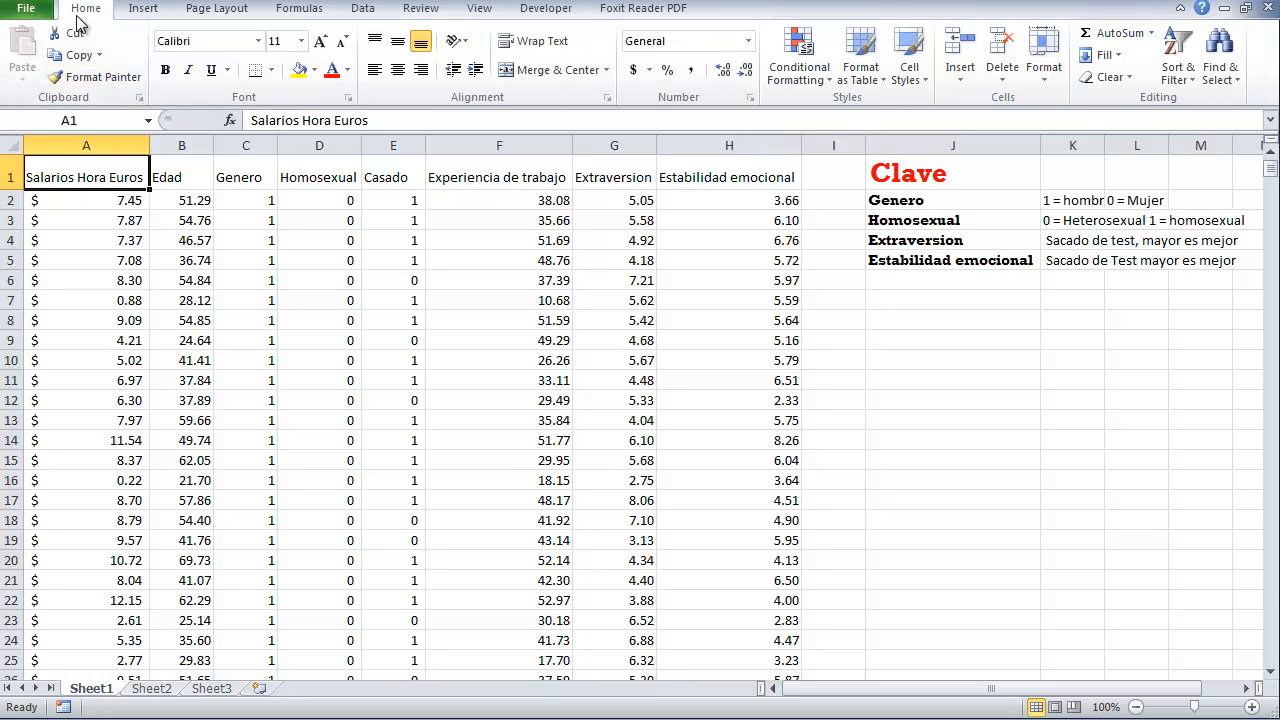
left_click(420, 9)
left_click(362, 10)
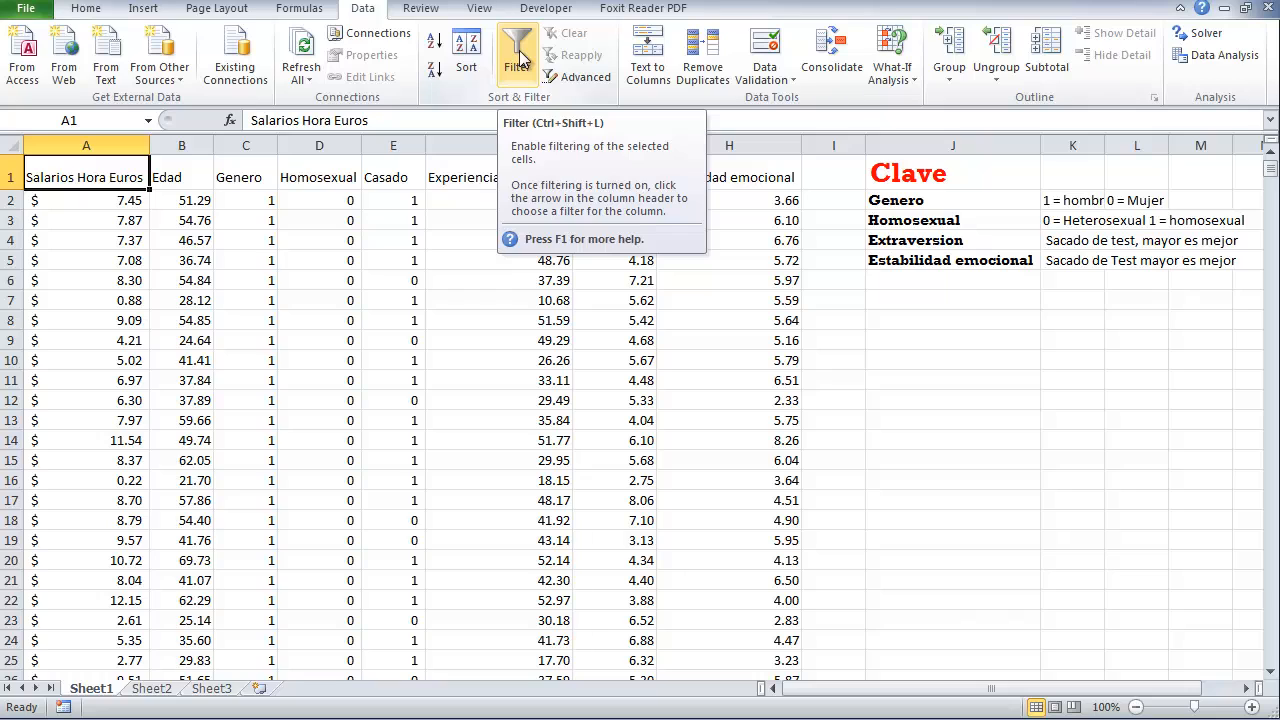
left_click(352, 286)
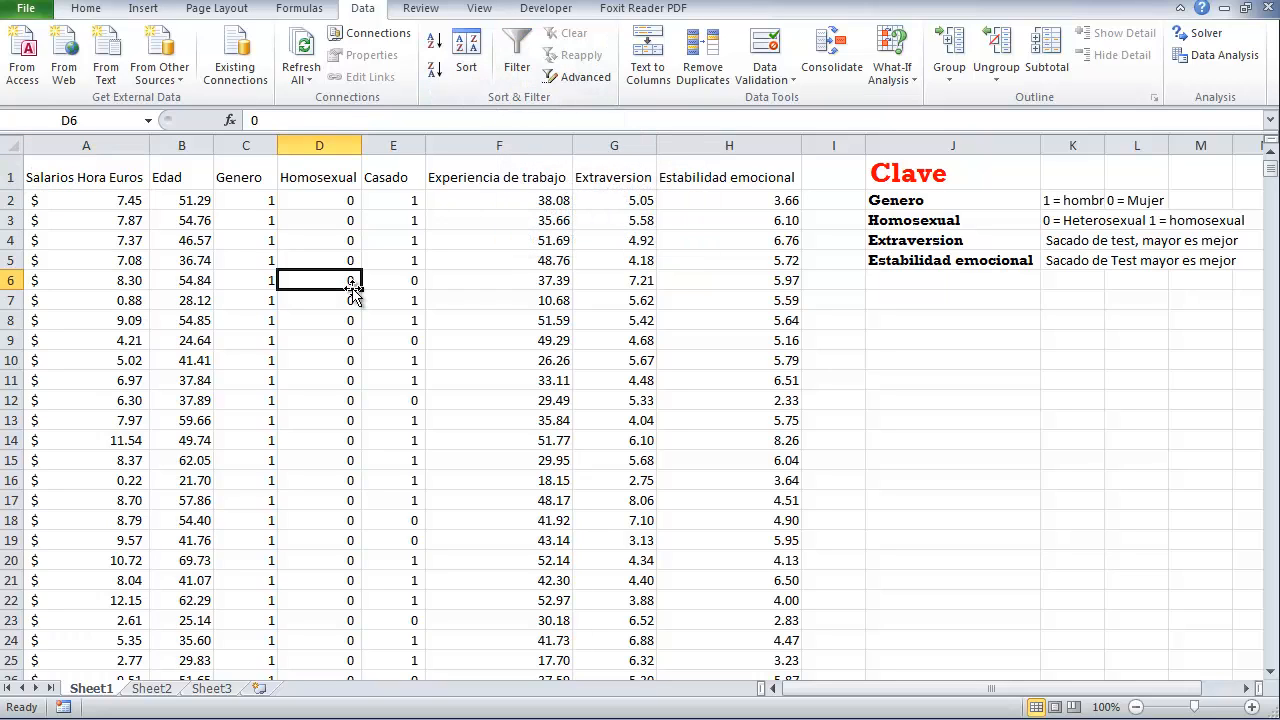
key("ctrl+shift+l")
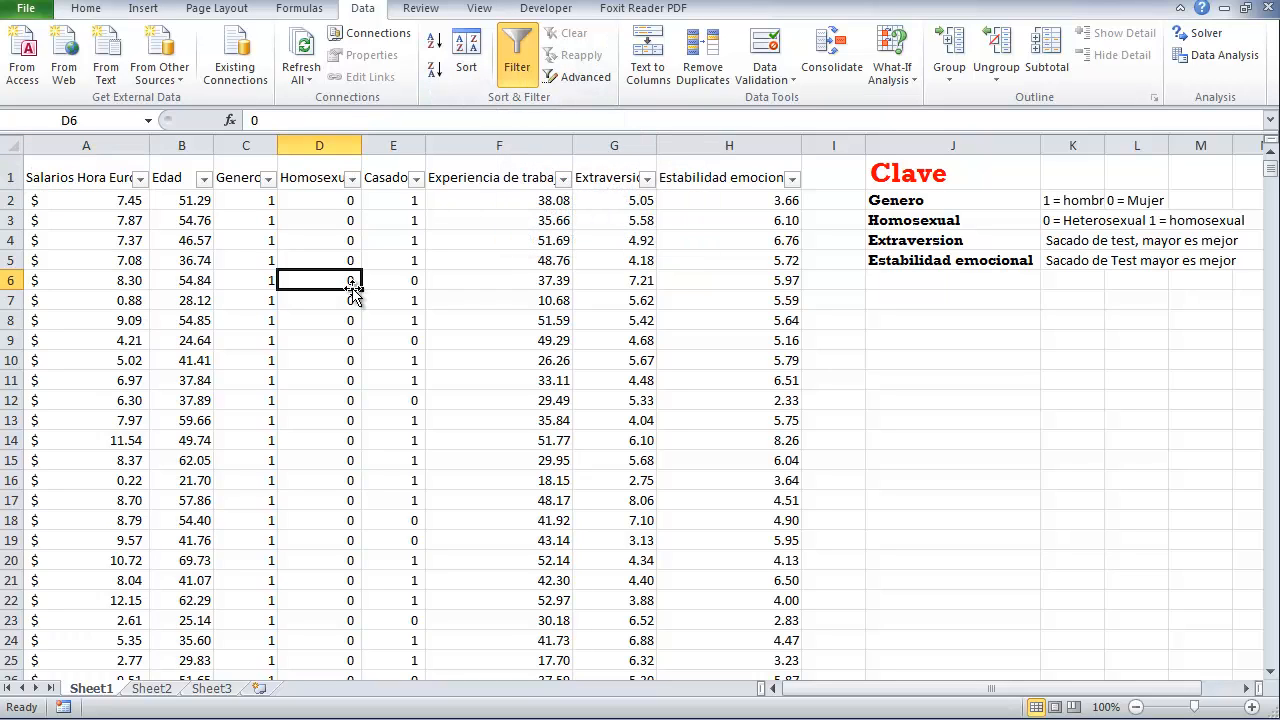
left_click(517, 60)
left_click(487, 167)
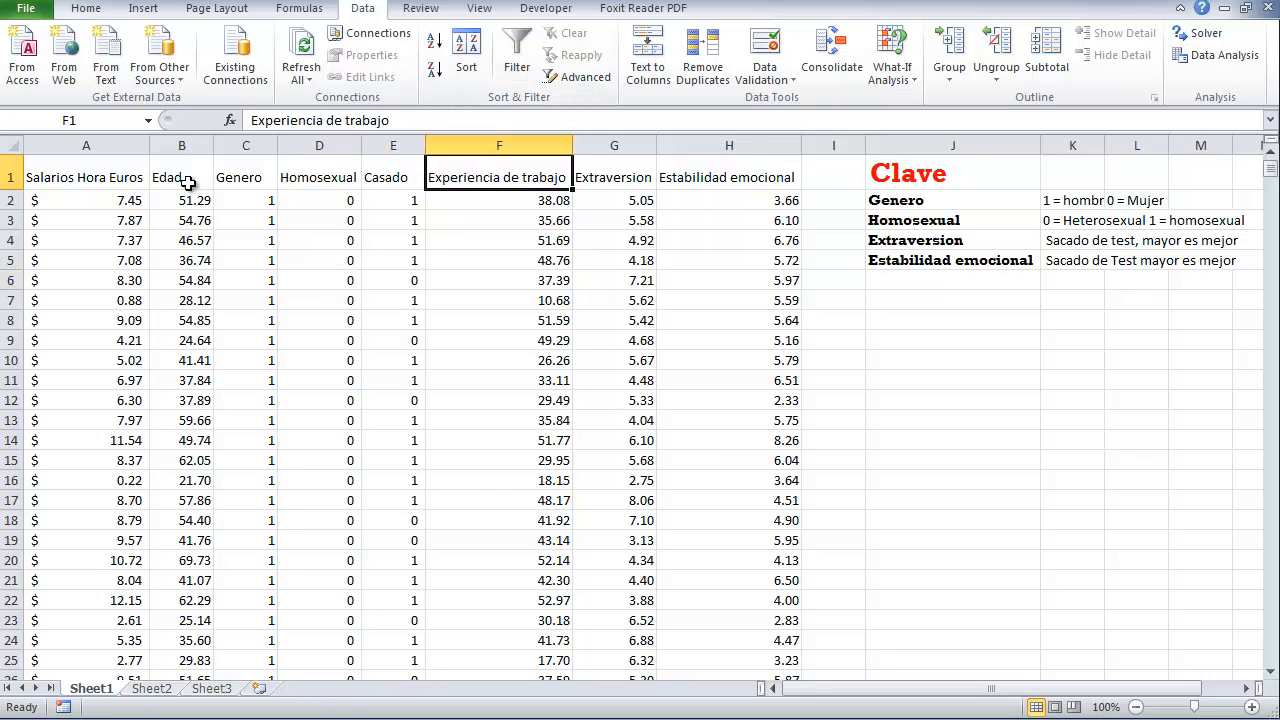
Enable filtering on the header row A1:H1 and open the filter options for Salarios Hora Euros.
left_click_drag(62, 172, 760, 176)
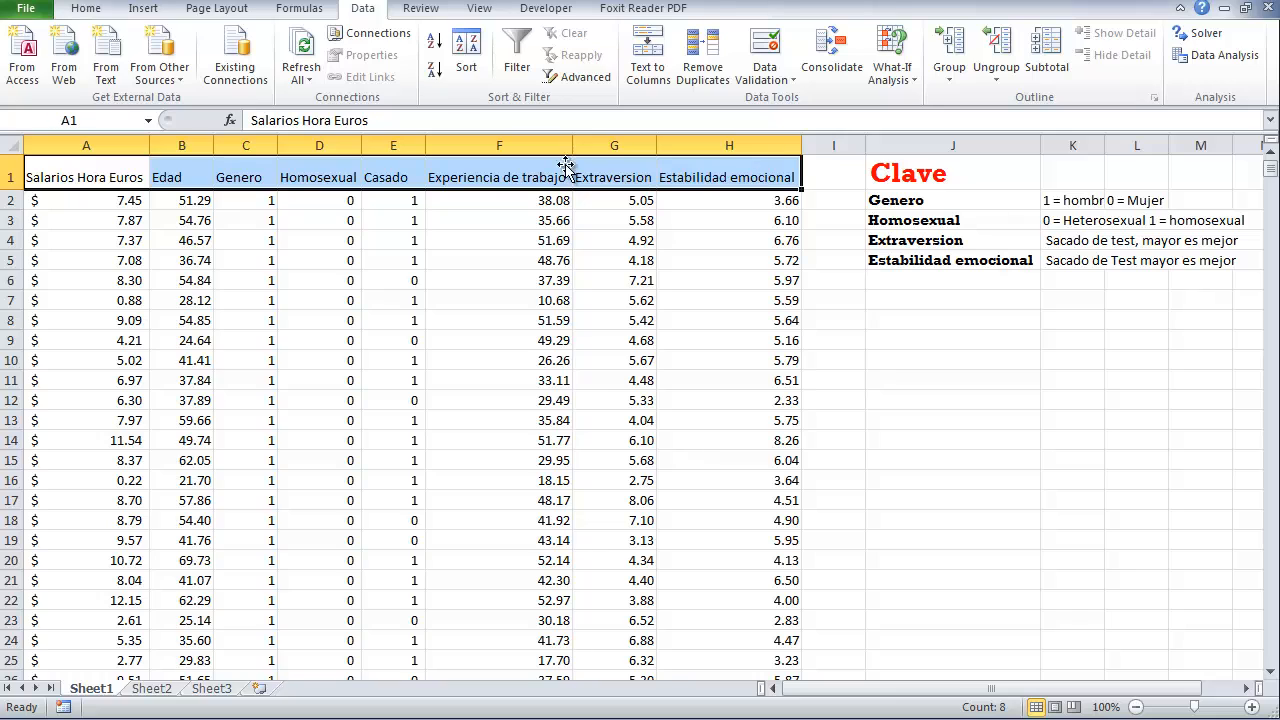
left_click(517, 60)
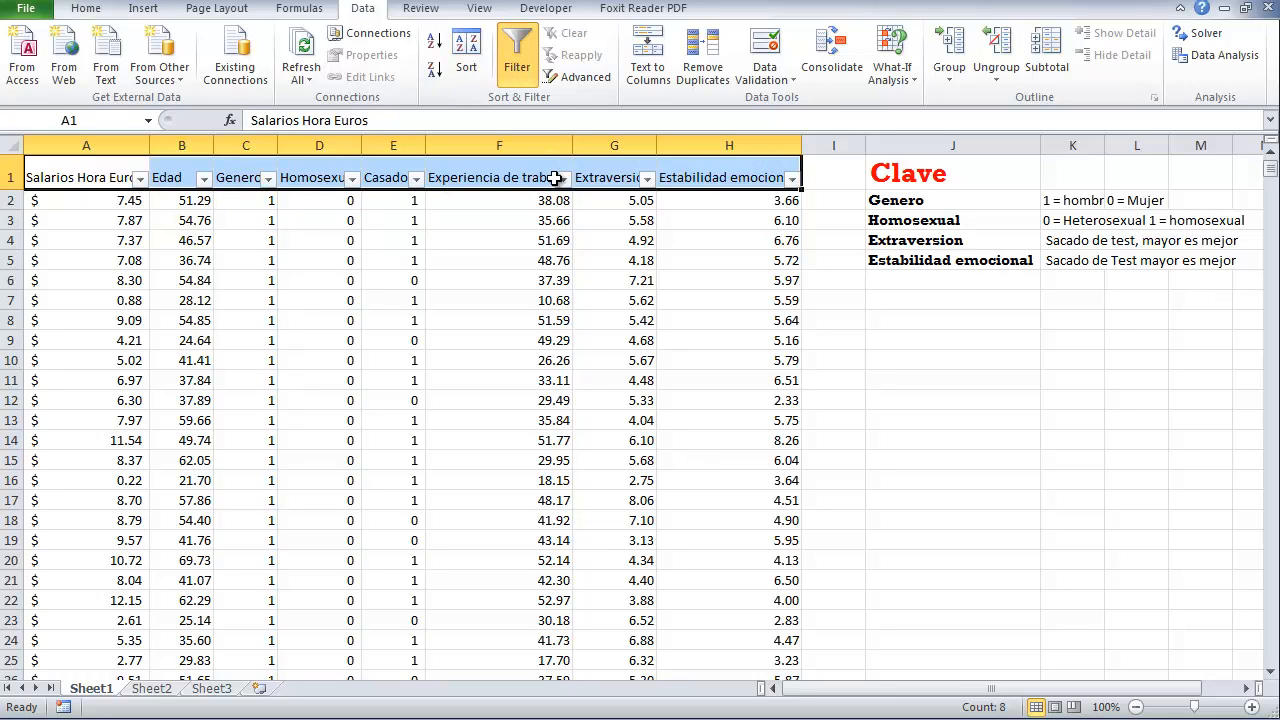
left_click(140, 179)
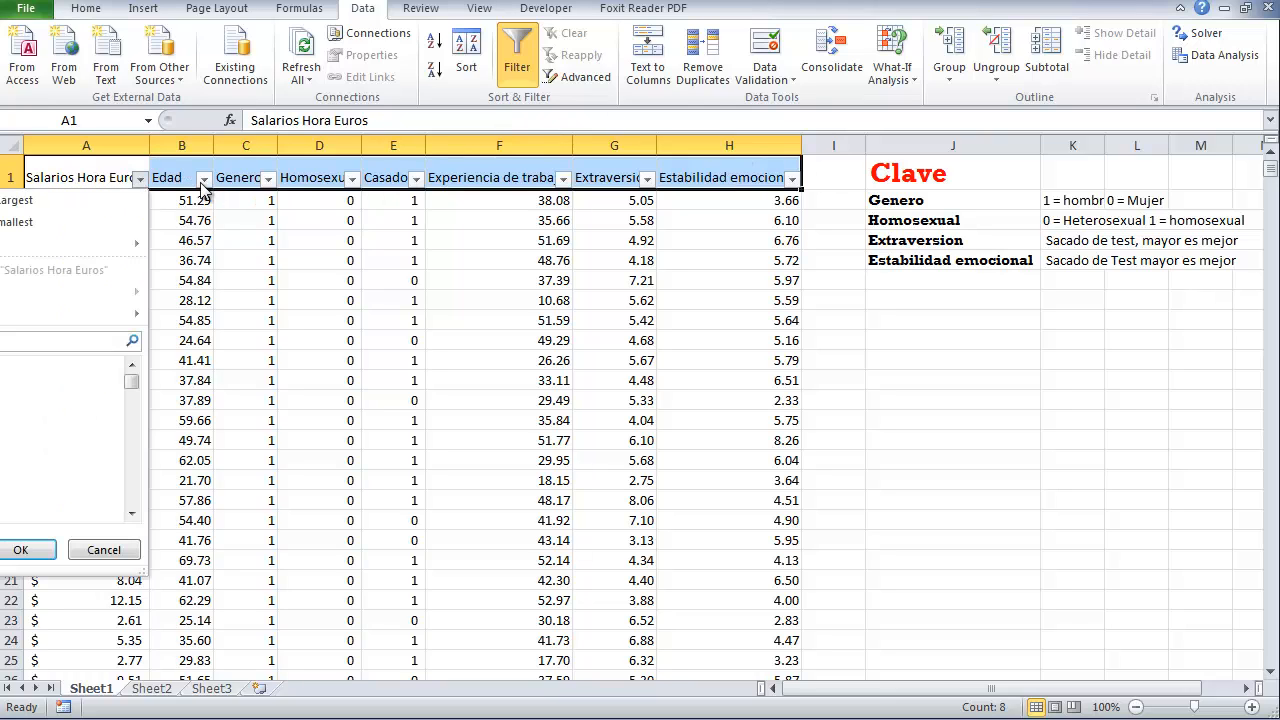
Inspect the value list in the Casado column's filter options and close it with every value still selected.
left_click(380, 197)
left_click(416, 179)
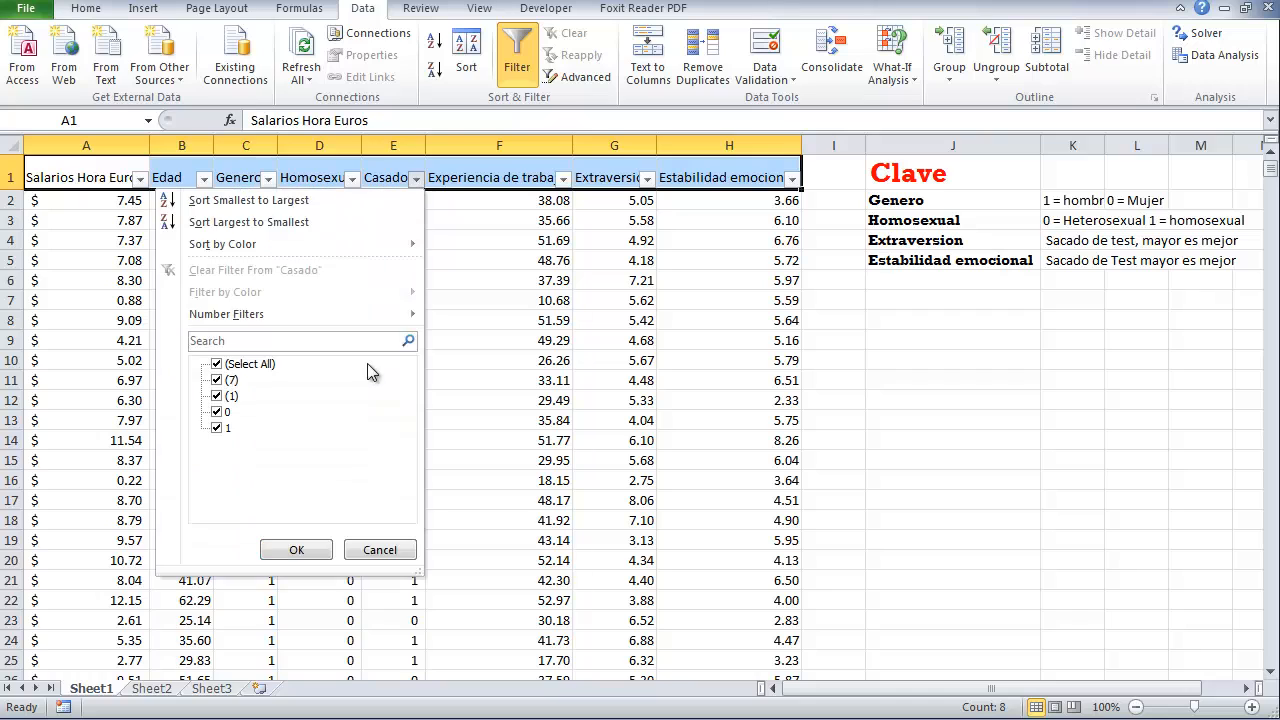
mouse_move(279, 244)
left_click(296, 550)
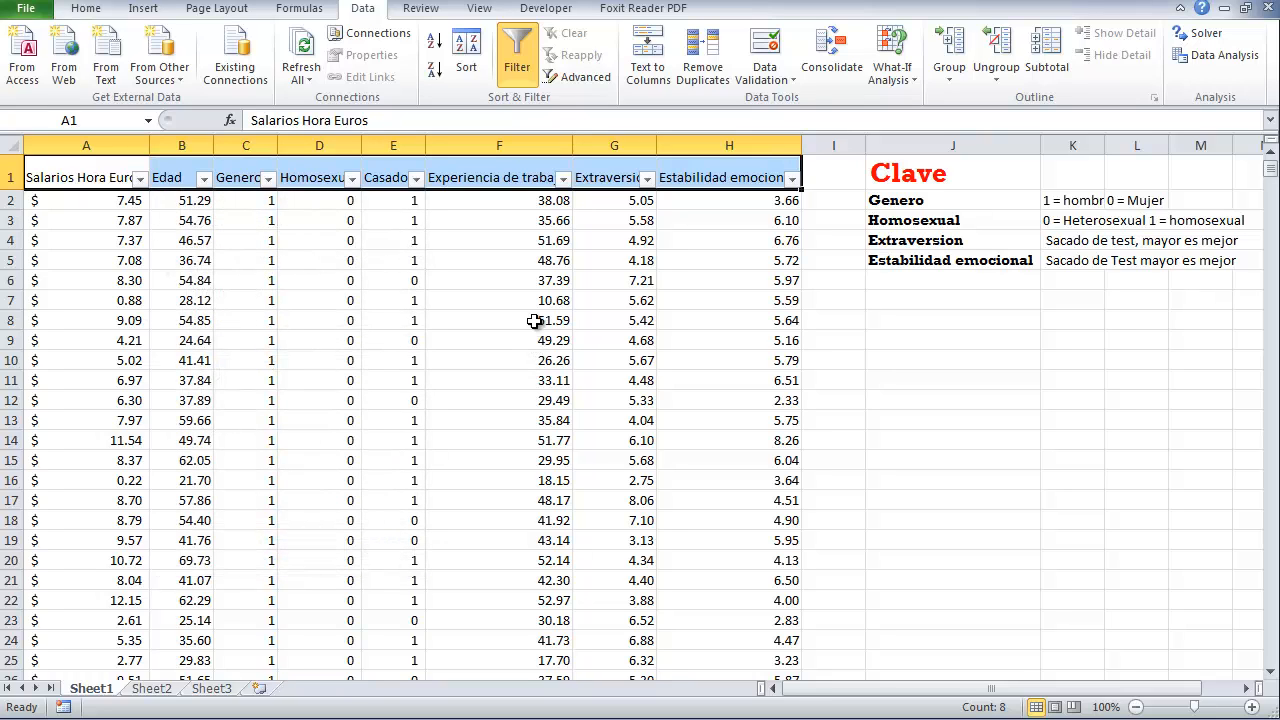
Examine the 0 and 1 entries in the Casado column between rows 2 and 6.
left_click(392, 279)
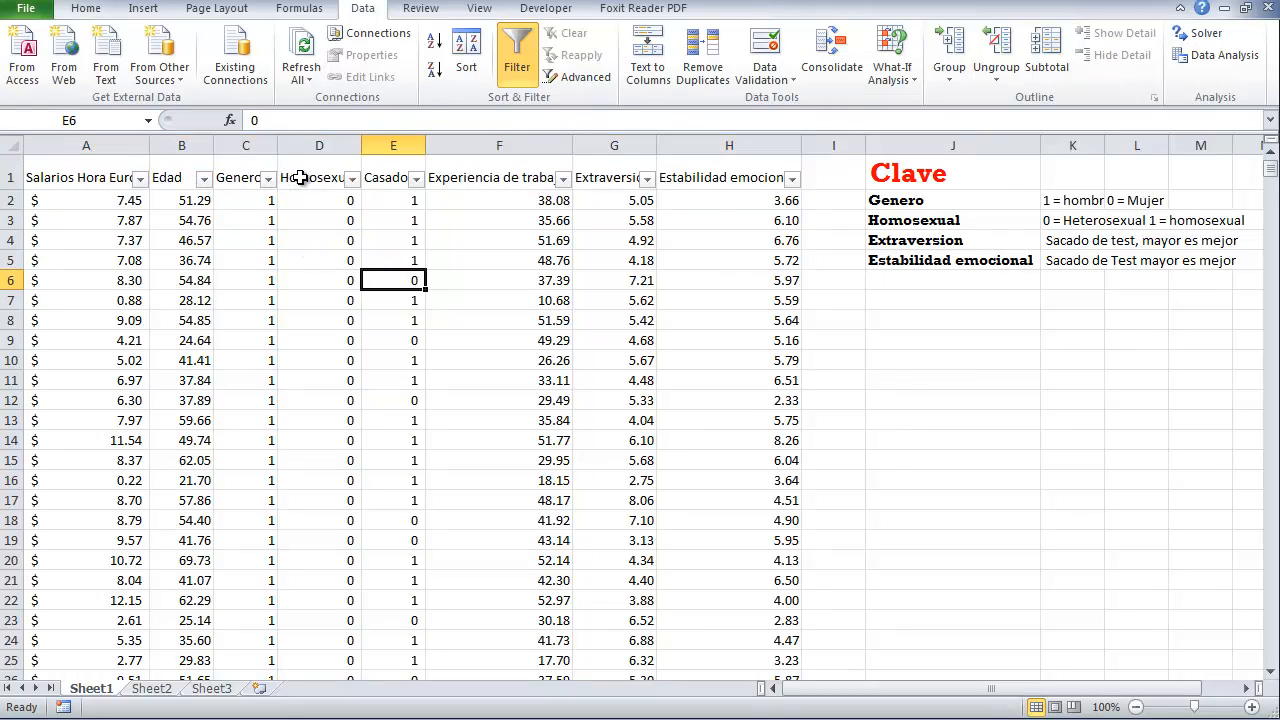
left_click(390, 174)
left_click(401, 260)
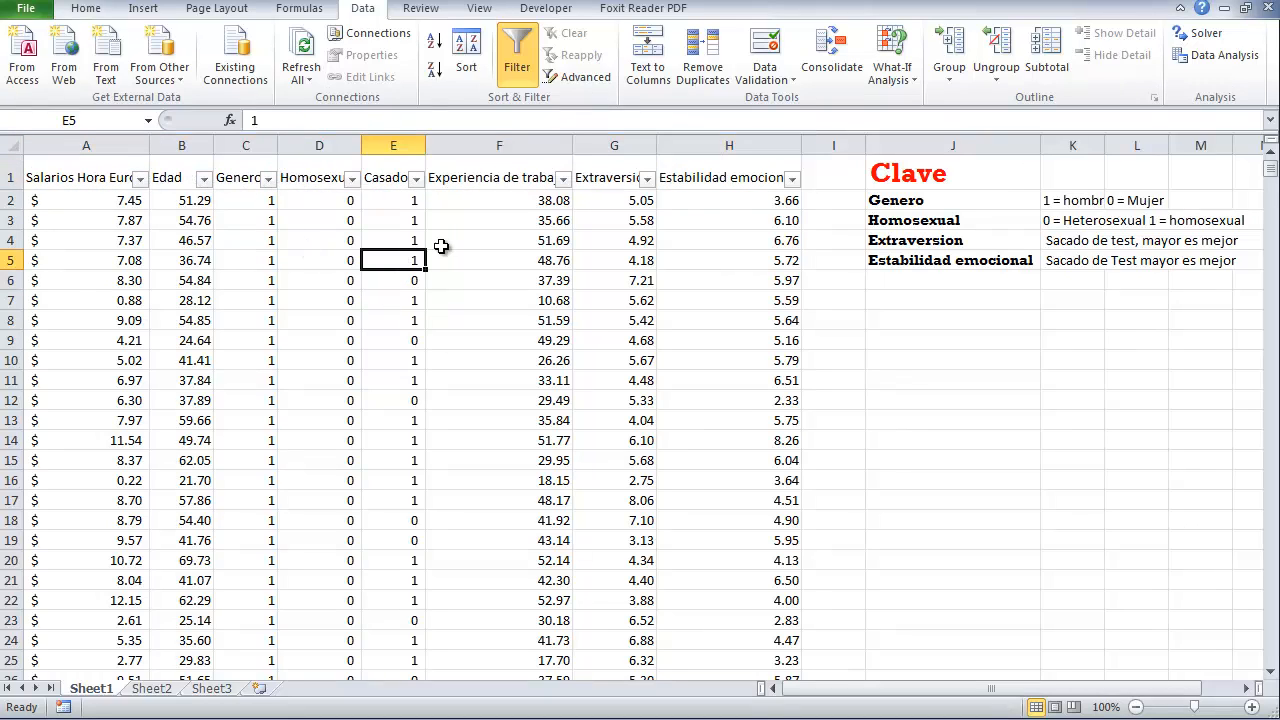
left_click(408, 202)
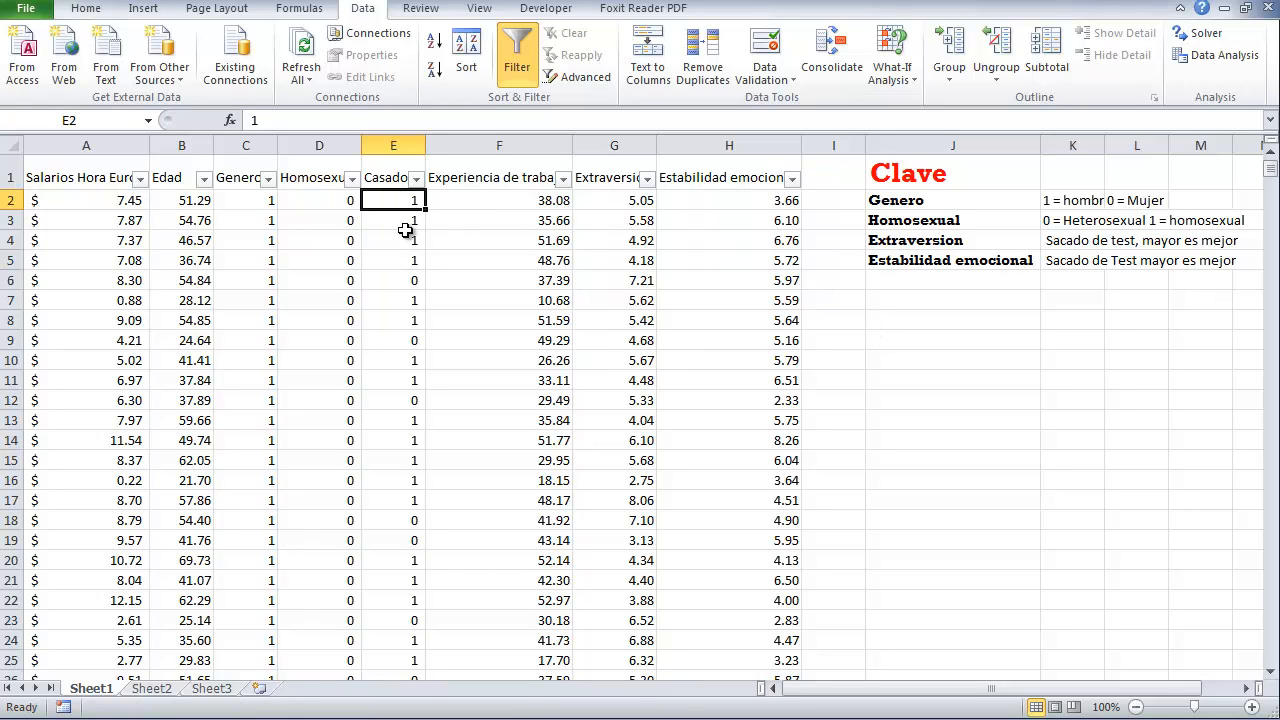
left_click(408, 281)
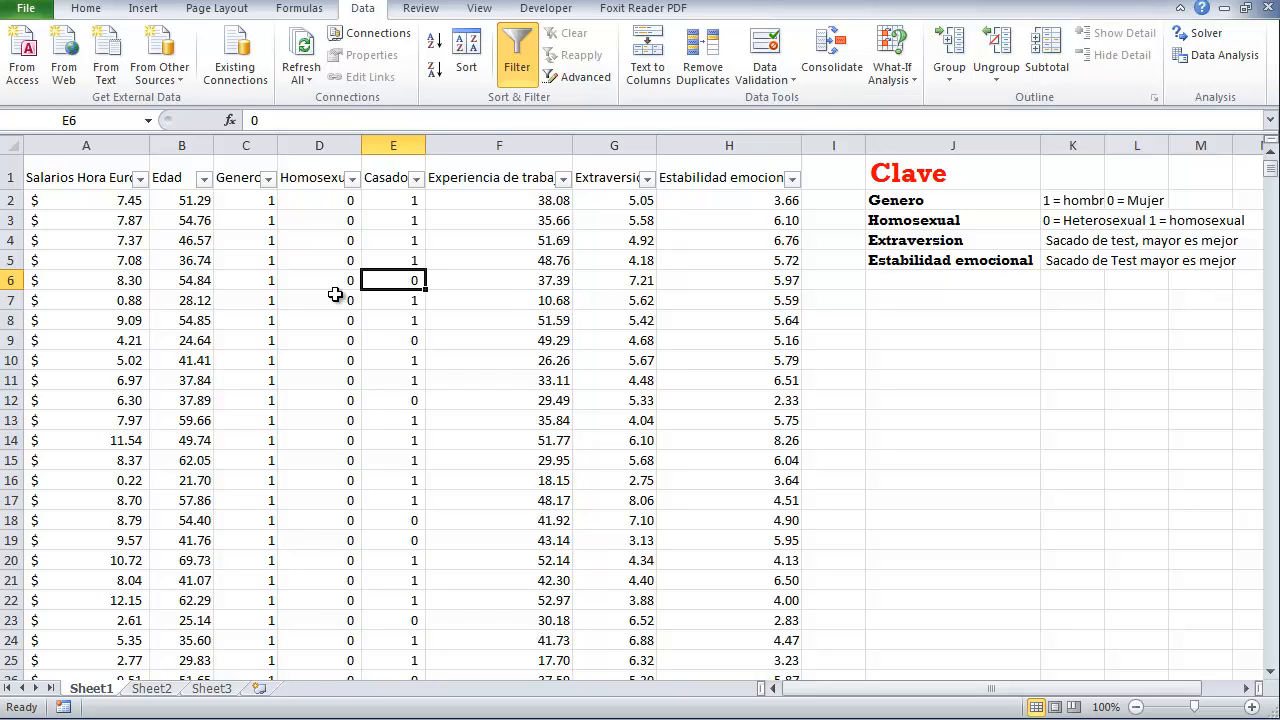
left_click(402, 202)
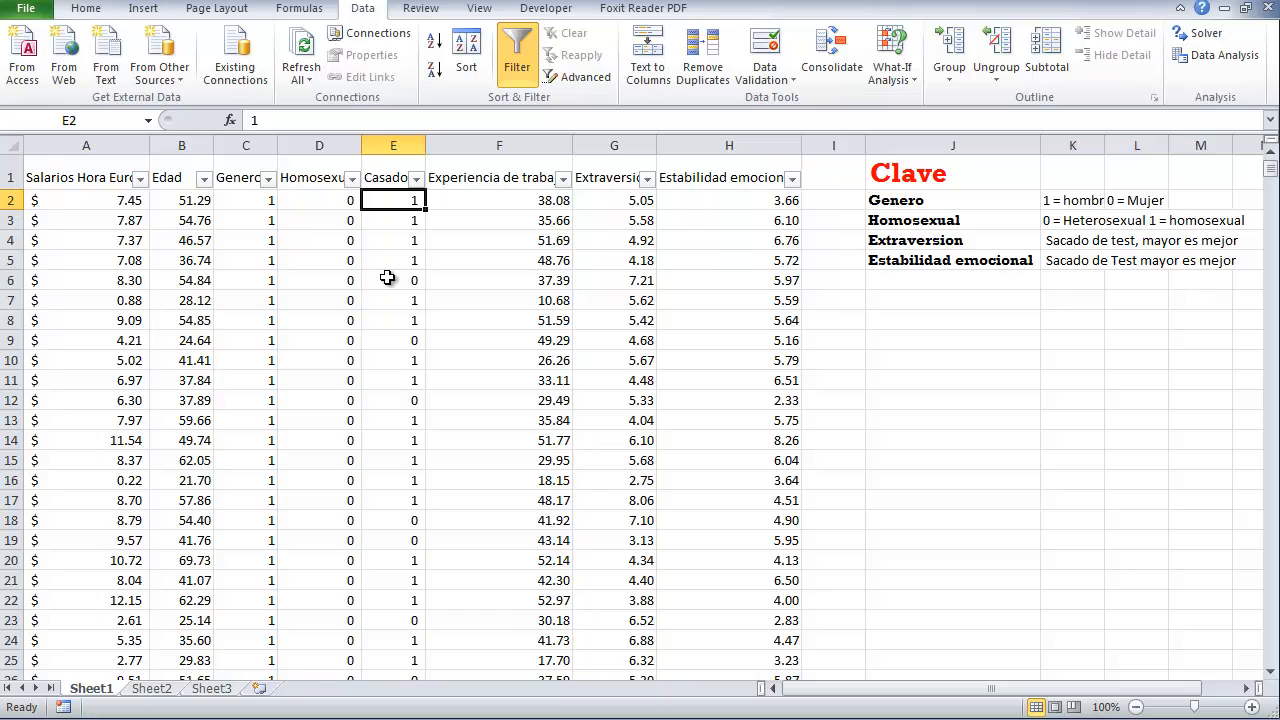
Filter the Casado column to exclude the values (7) and (1), keeping only 0 and 1.
left_click(418, 180)
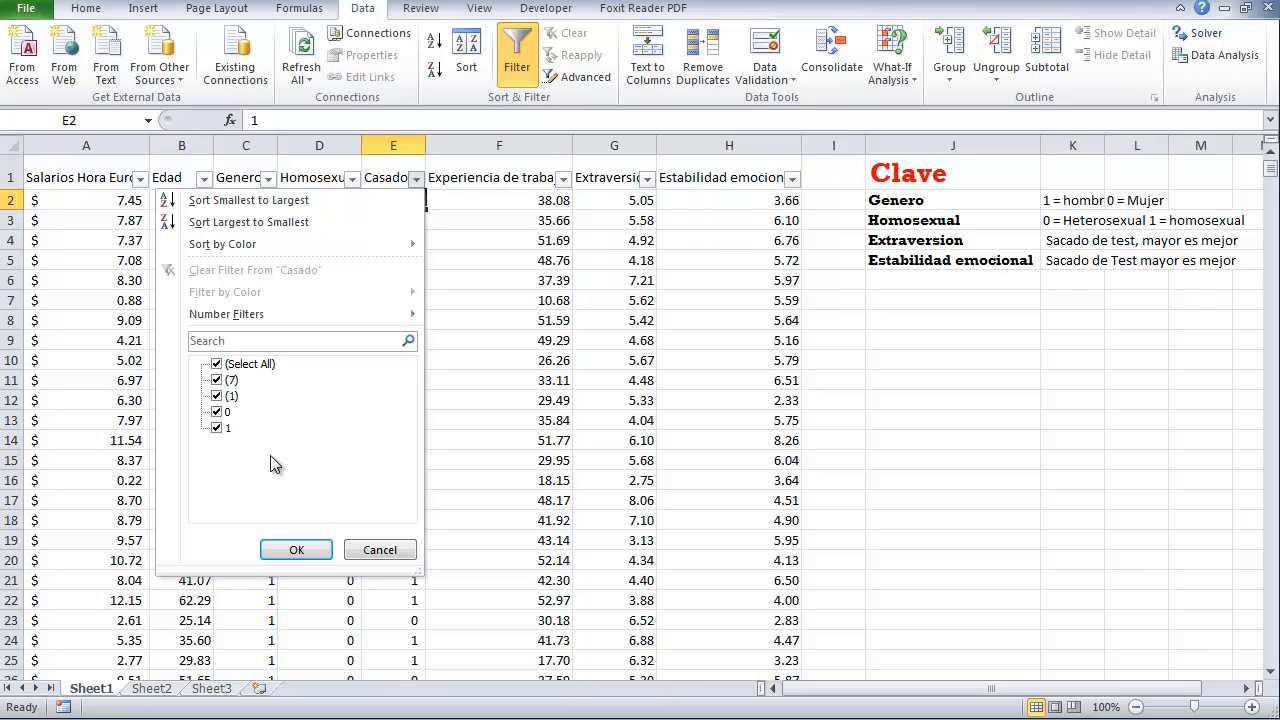
left_click(216, 428)
left_click(415, 179)
left_click(415, 179)
left_click(217, 396)
left_click(217, 380)
left_click(296, 551)
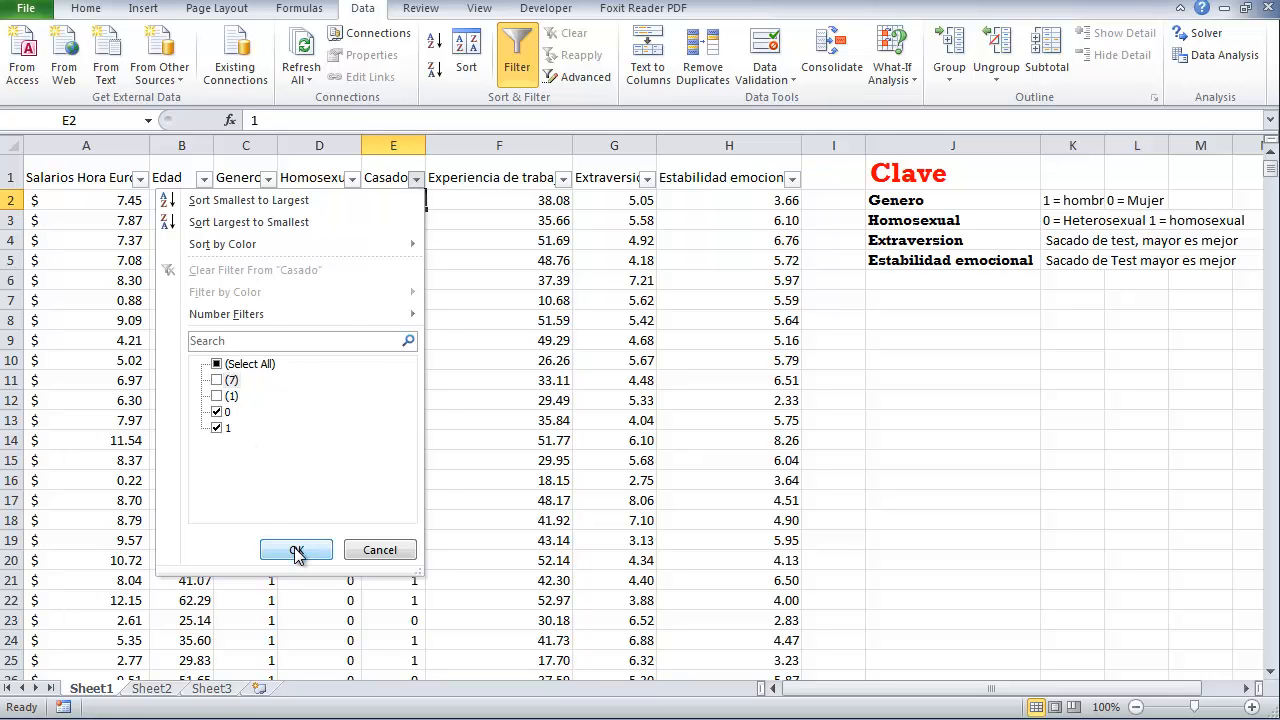
Browse the filtered records and their row numbers, and review the selected values in the Casado filter.
left_click(408, 422)
scroll(399, 352, "down", 4)
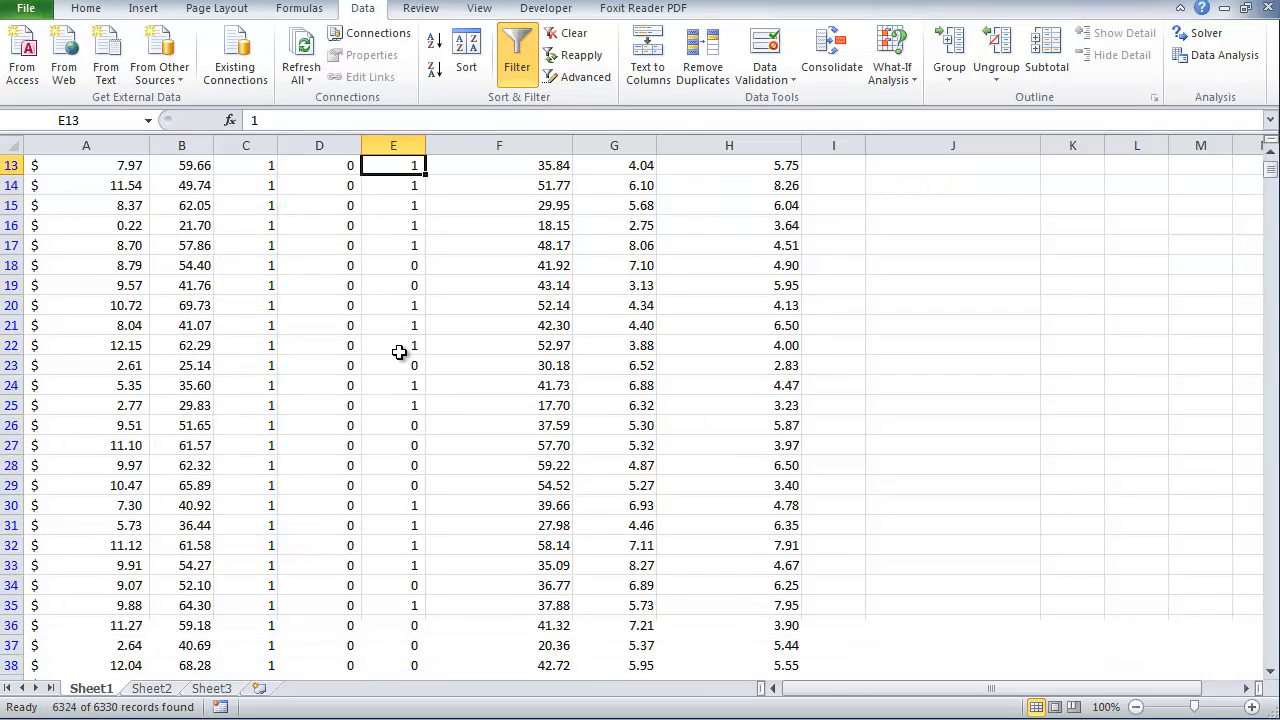
scroll(399, 352, "down", 8)
scroll(399, 352, "up", 12)
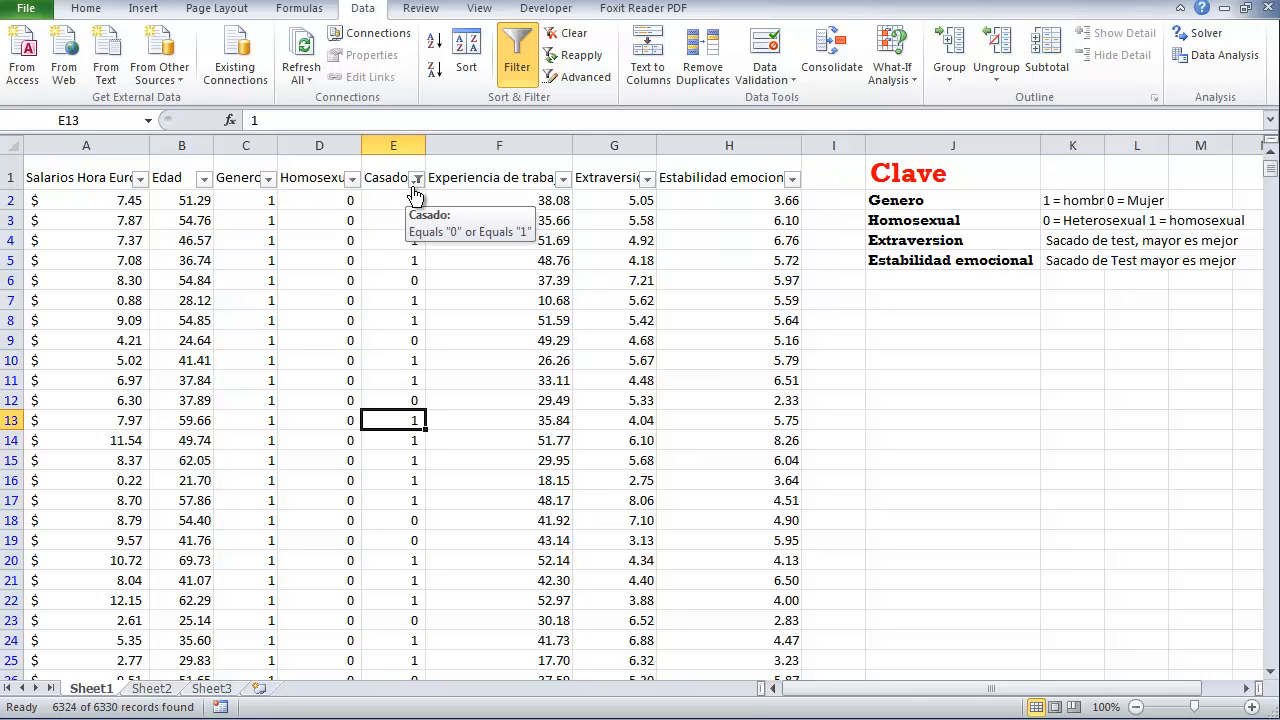
left_click(416, 180)
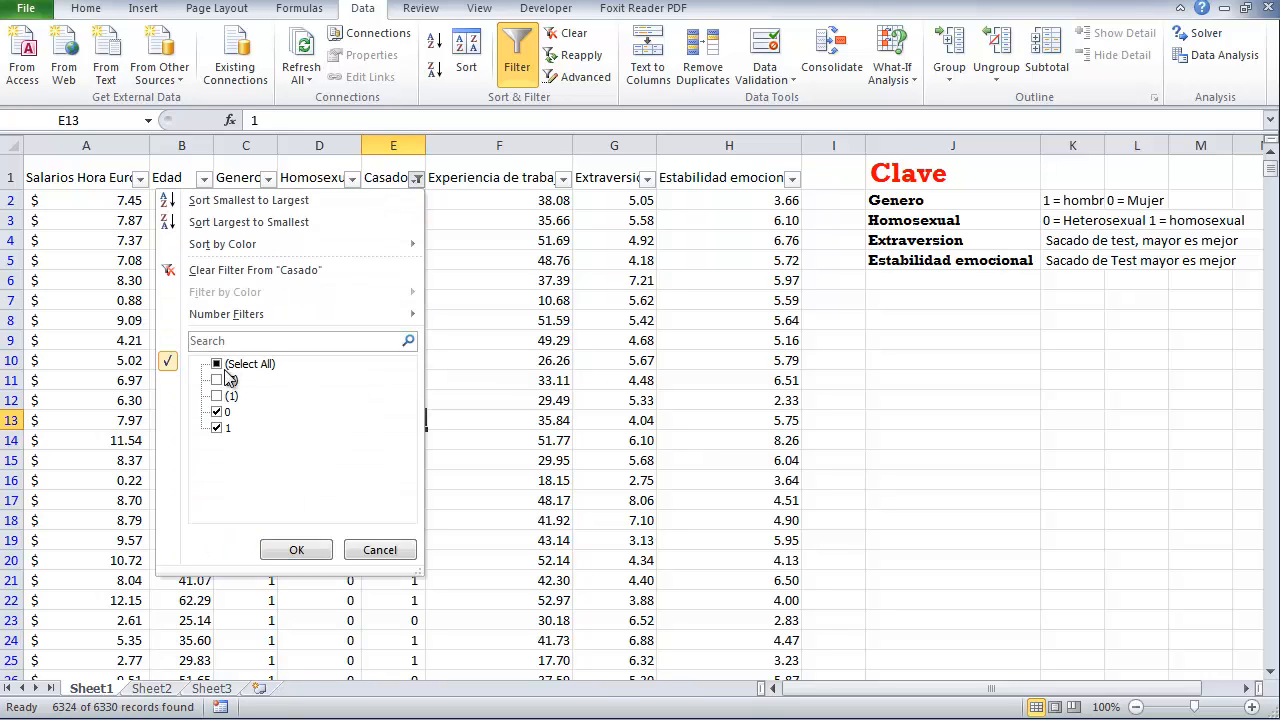
left_click(392, 550)
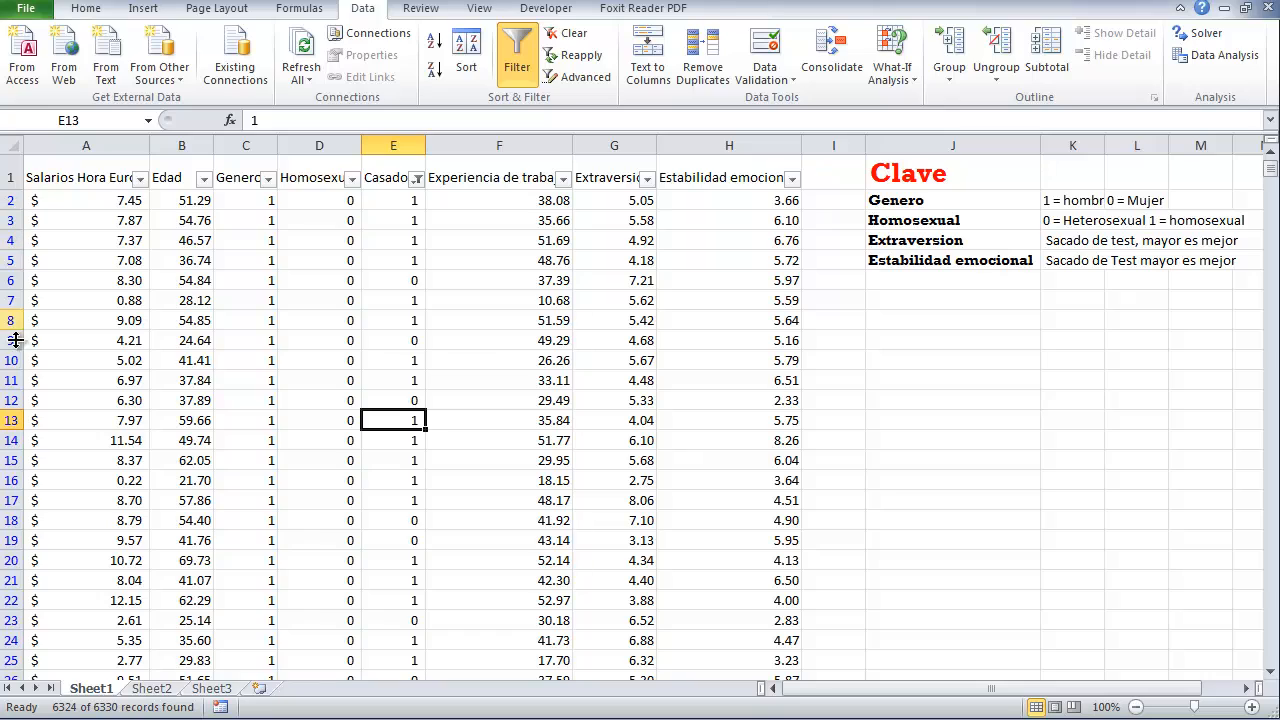
scroll(16, 455, "down", 13)
scroll(16, 455, "up", 13)
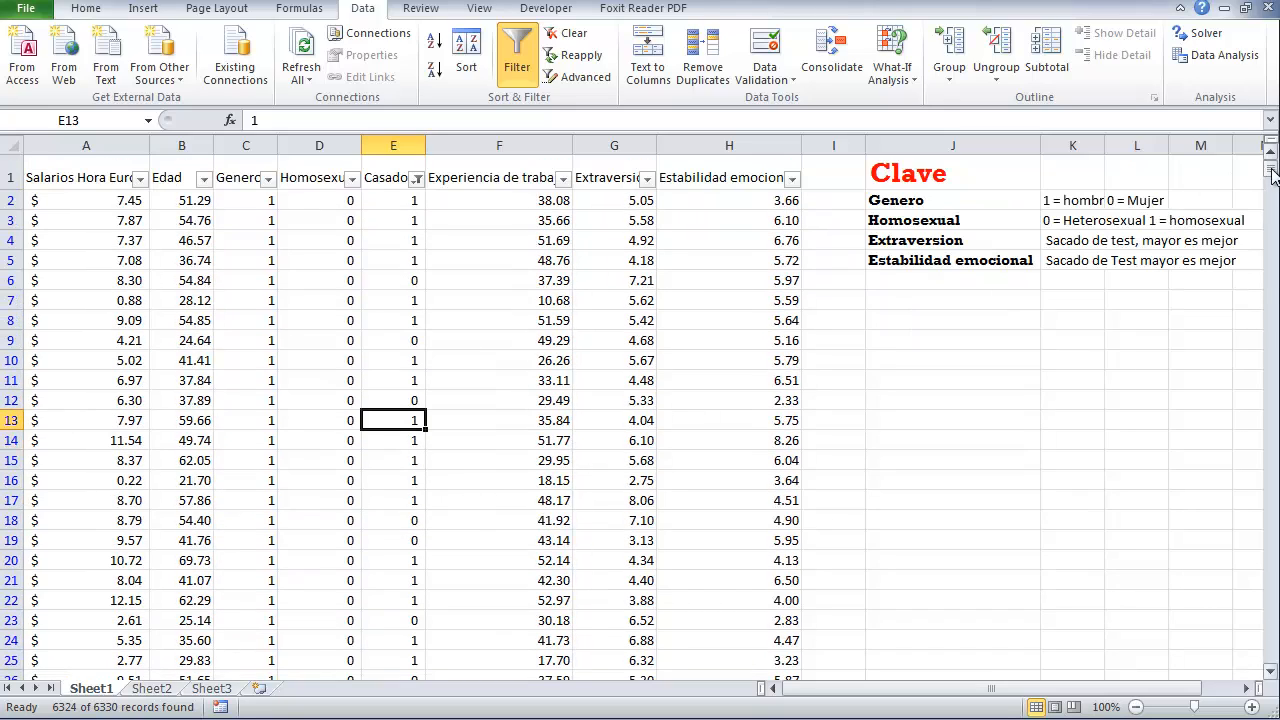
mouse_move(1272, 175)
left_mouse_down()
mouse_move(1246, 466)
mouse_move(1260, 551)
mouse_move(1266, 168)
left_mouse_up()
left_click(400, 274)
Reselect all values in the Casado filter to show every record again.
left_click(416, 178)
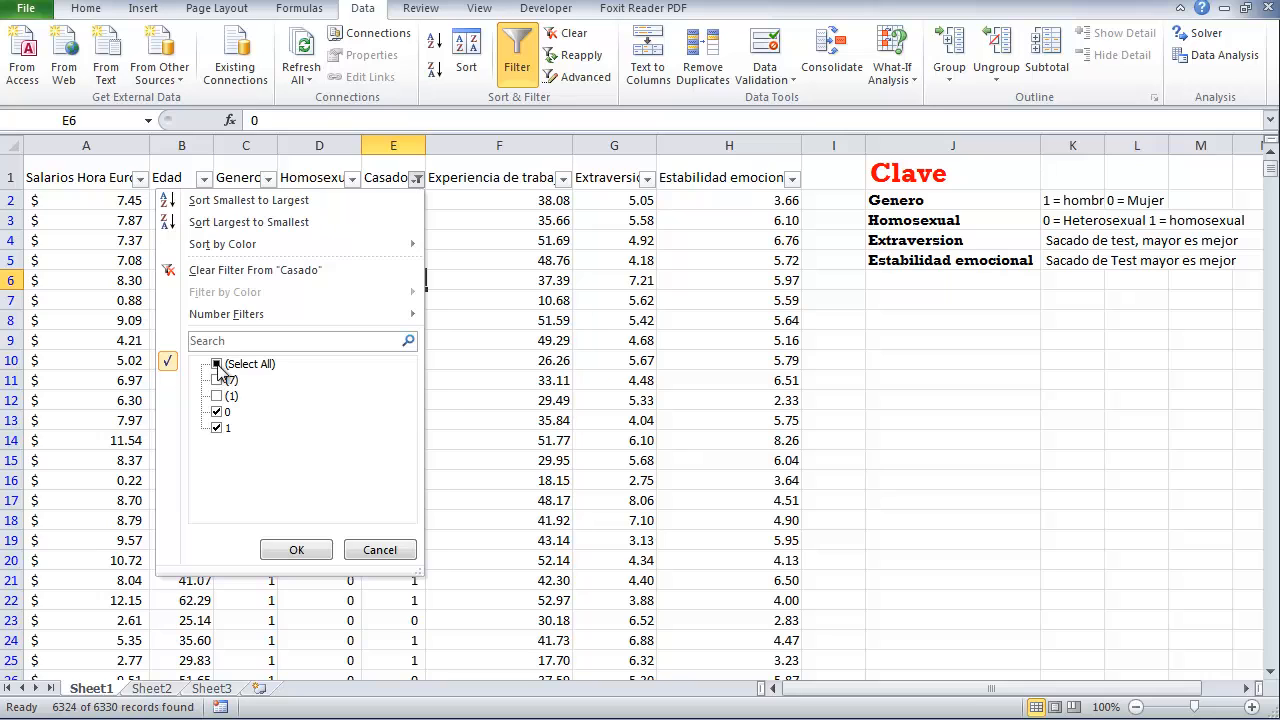
left_click(217, 364)
left_click(297, 549)
left_click(506, 385)
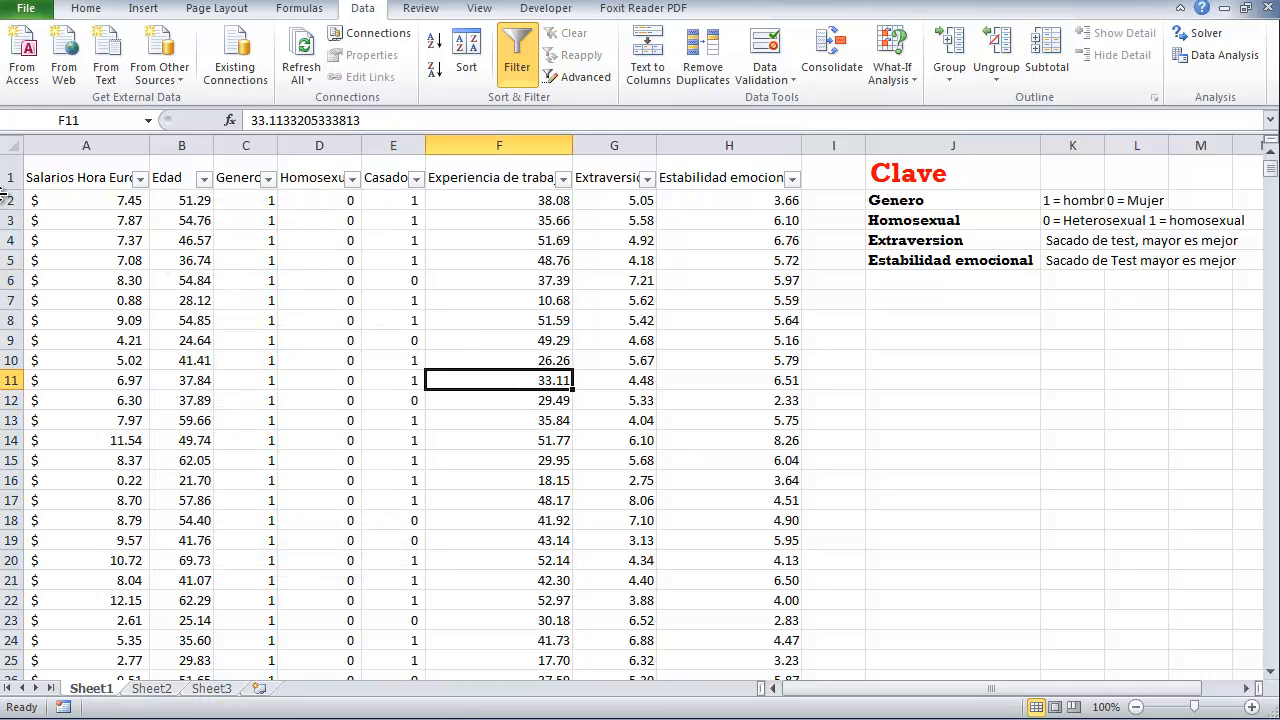
Examine the row numbers from row 2 to 13 in the unfiltered sheet and glance at the Casado filter options.
left_click_drag(5, 198, 8, 420)
left_click(180, 420)
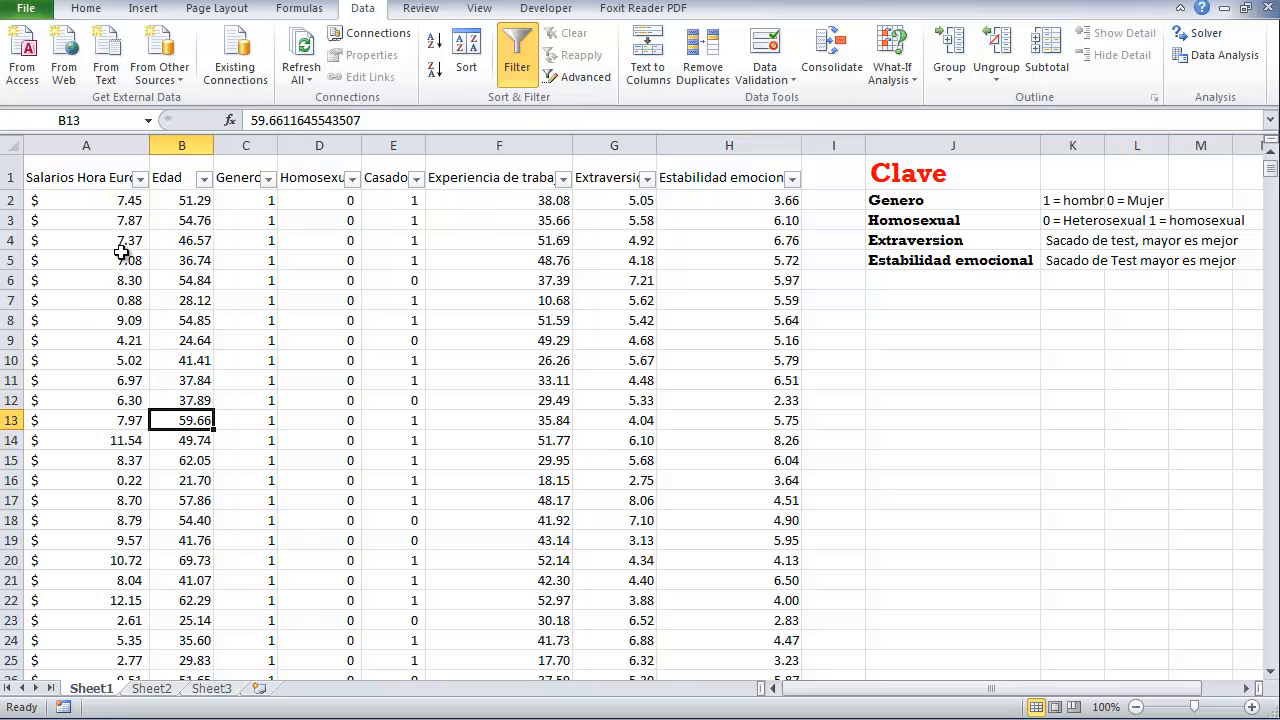
left_click(417, 180)
left_click(26, 292)
Filter Casado by deselecting (7) and (1) so only 0 and 1 remain, and check the records further down.
left_click(416, 178)
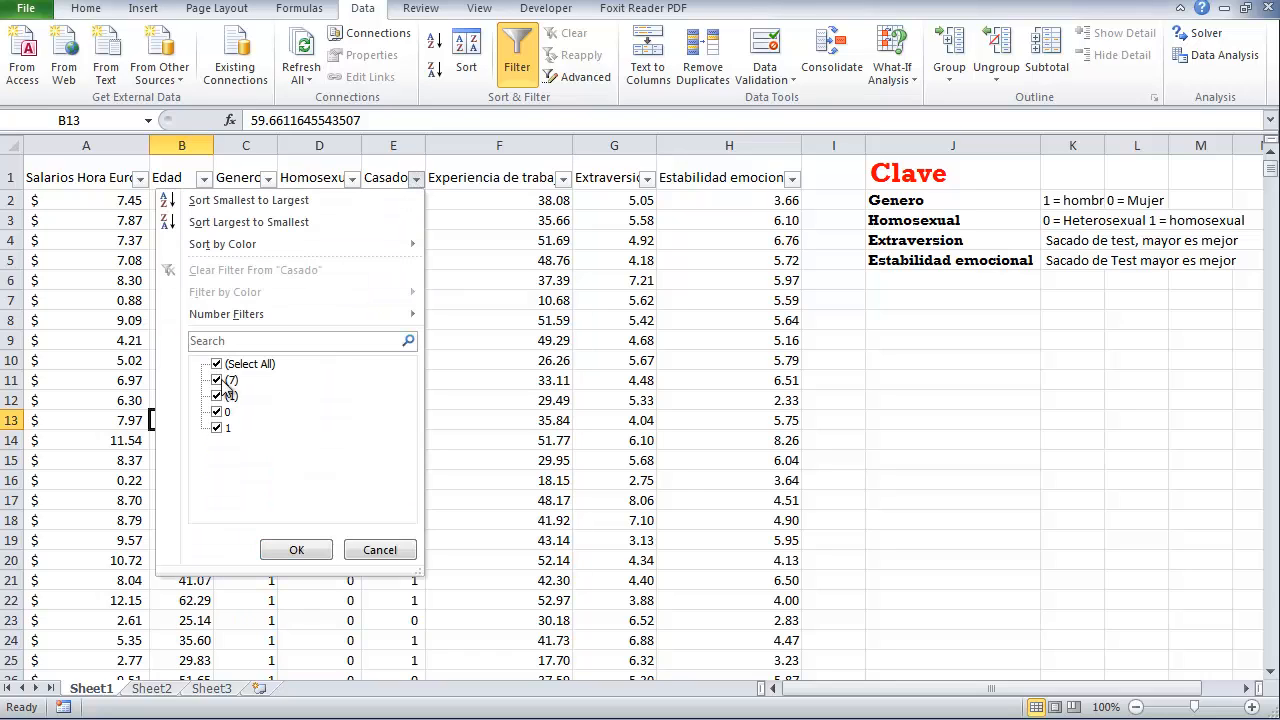
left_click(222, 380)
left_click(222, 396)
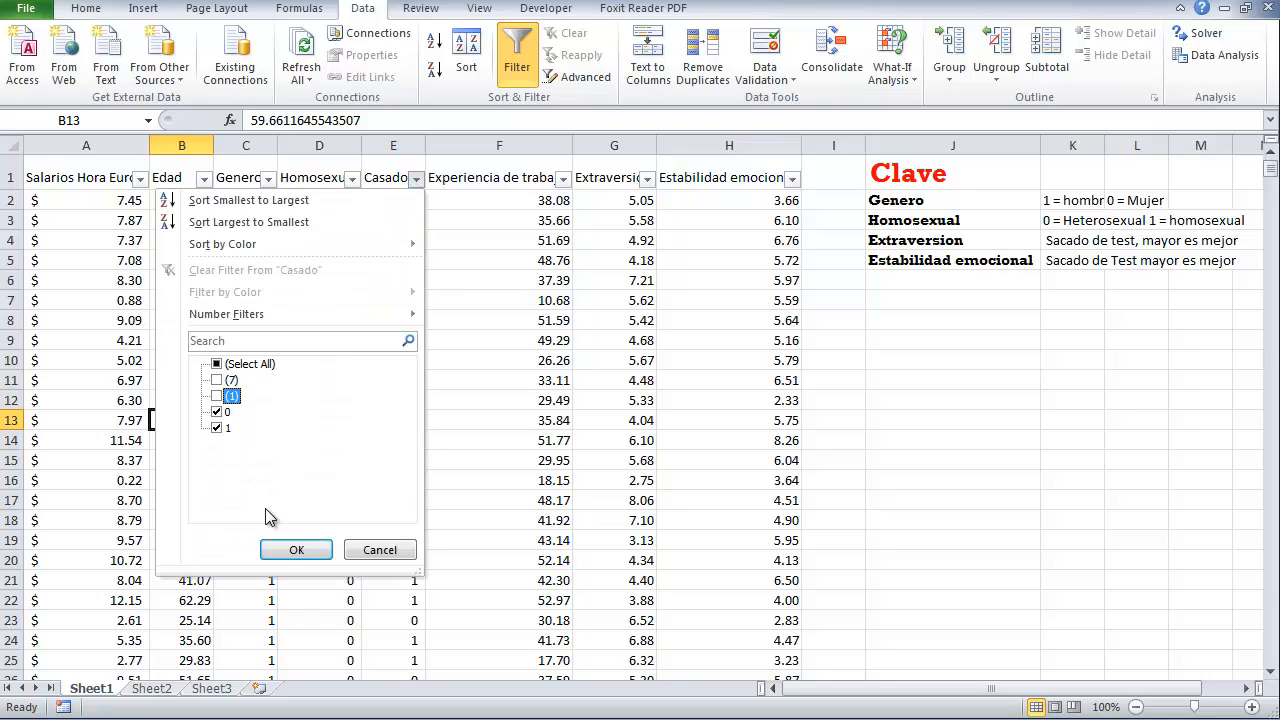
left_click(296, 550)
scroll(424, 443, "down", 9)
scroll(424, 443, "down", 16)
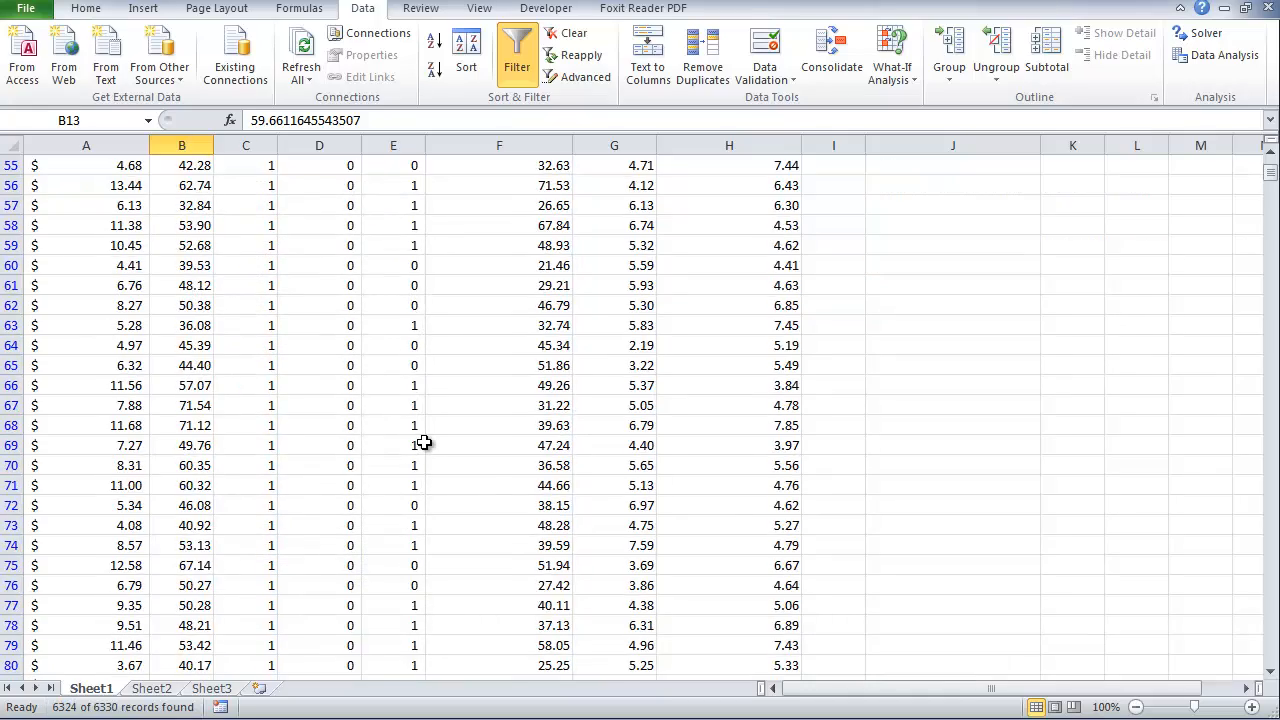
mouse_move(1270, 180)
left_mouse_down()
mouse_move(1225, 355)
mouse_move(1249, 623)
mouse_move(1270, 158)
left_mouse_up()
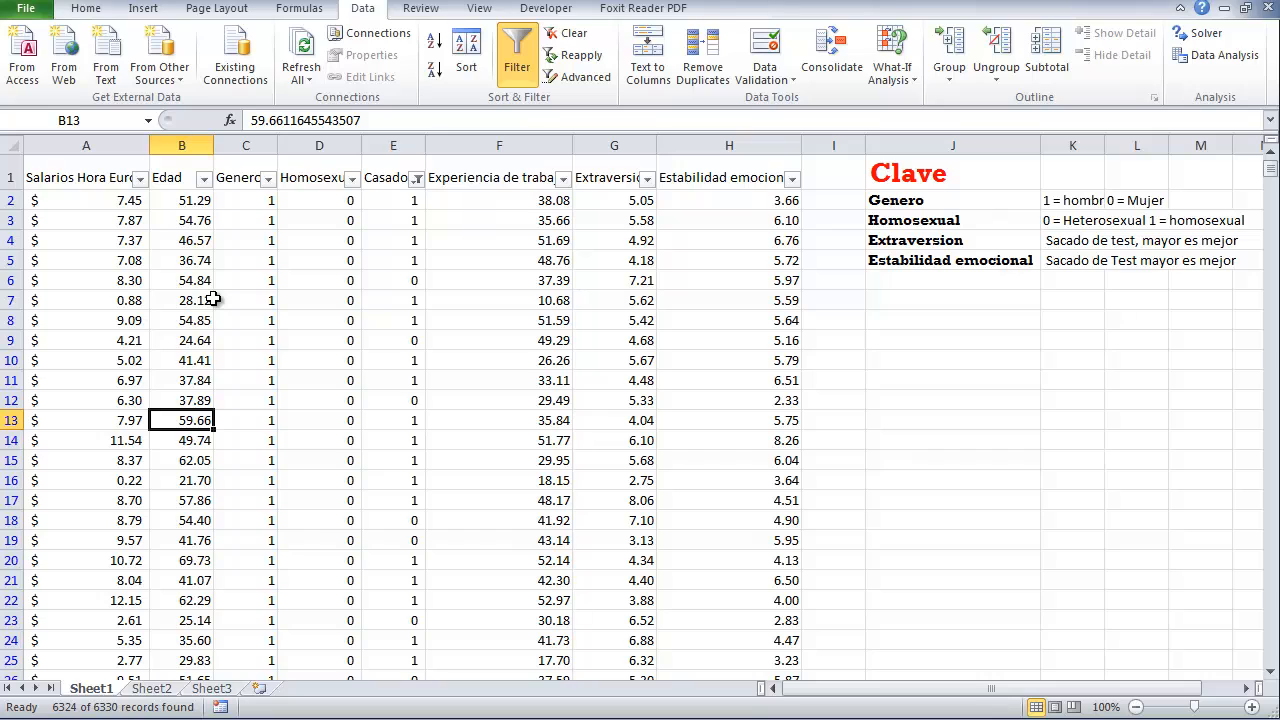
Shift the spreadsheet window so the full filter list of Salarios Hora Euros fits on screen.
left_click(140, 178)
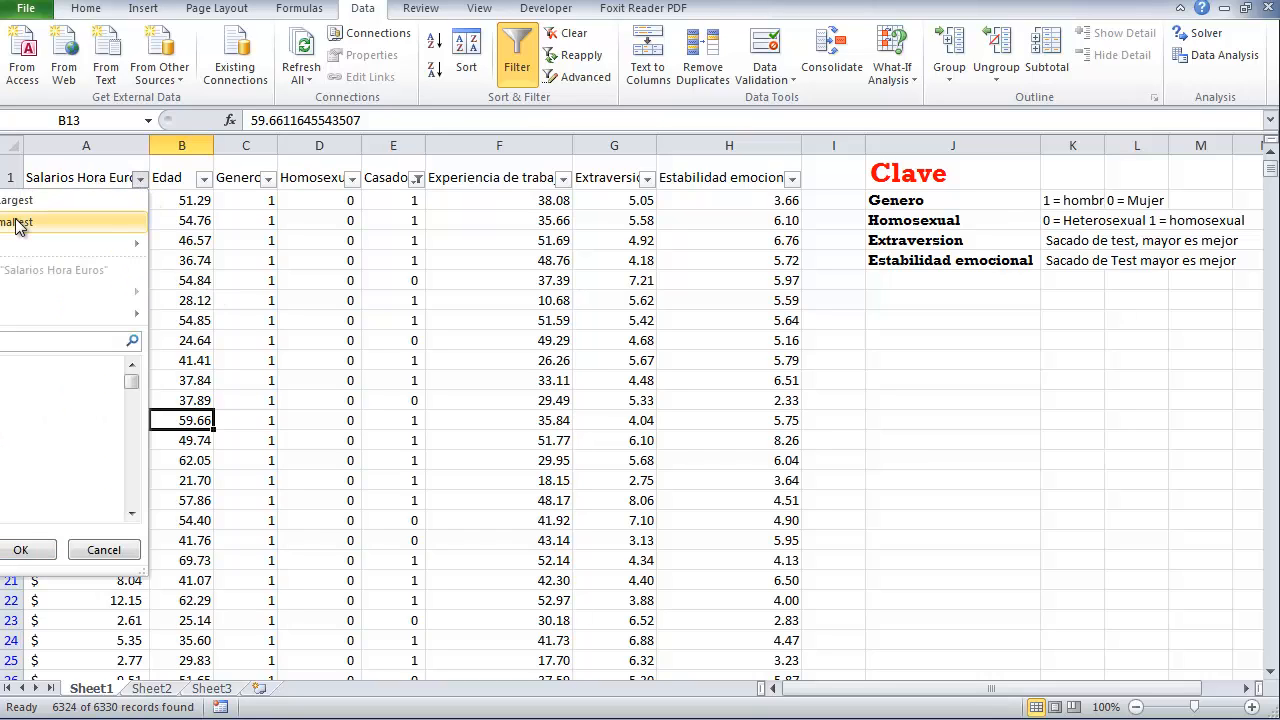
left_click(257, 260)
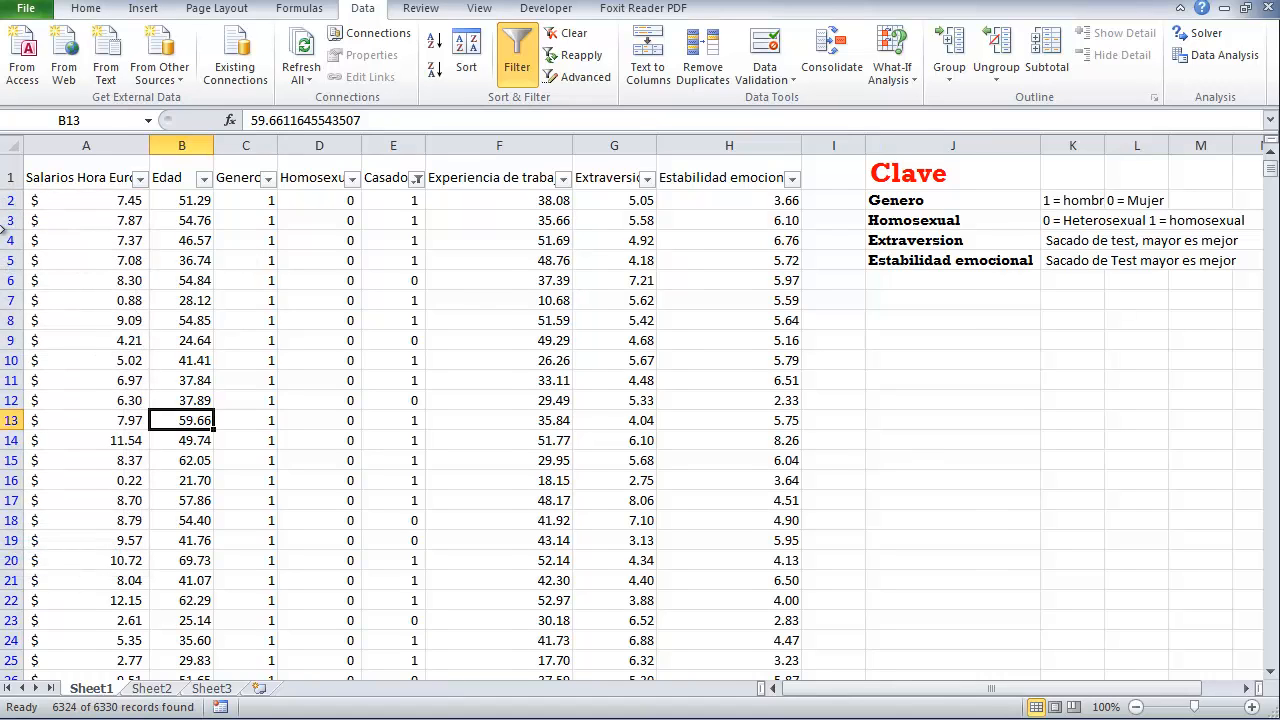
left_click_drag(4, 230, 190, 230)
Look through the negative amounts listed in the Salarios Hora Euros filter options.
left_click(332, 178)
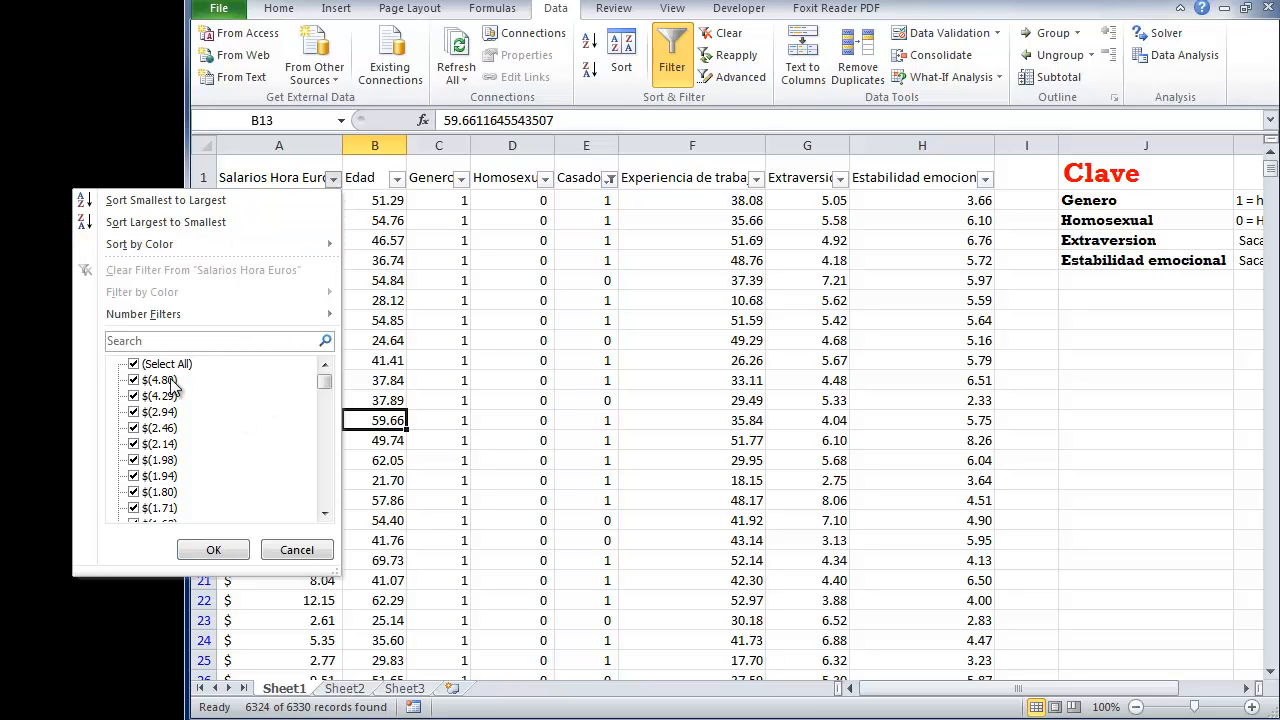
mouse_move(325, 382)
left_mouse_down()
mouse_move(327, 410)
mouse_move(333, 380)
mouse_move(330, 391)
left_mouse_up()
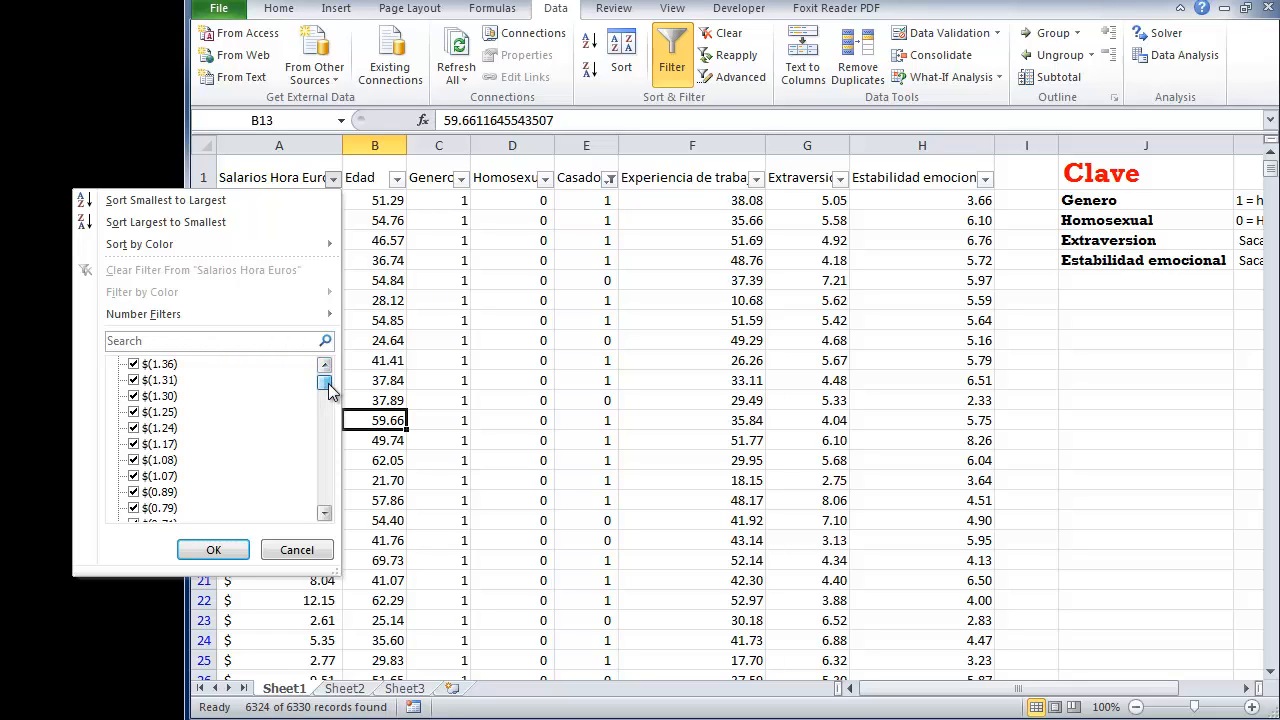
left_click(455, 336)
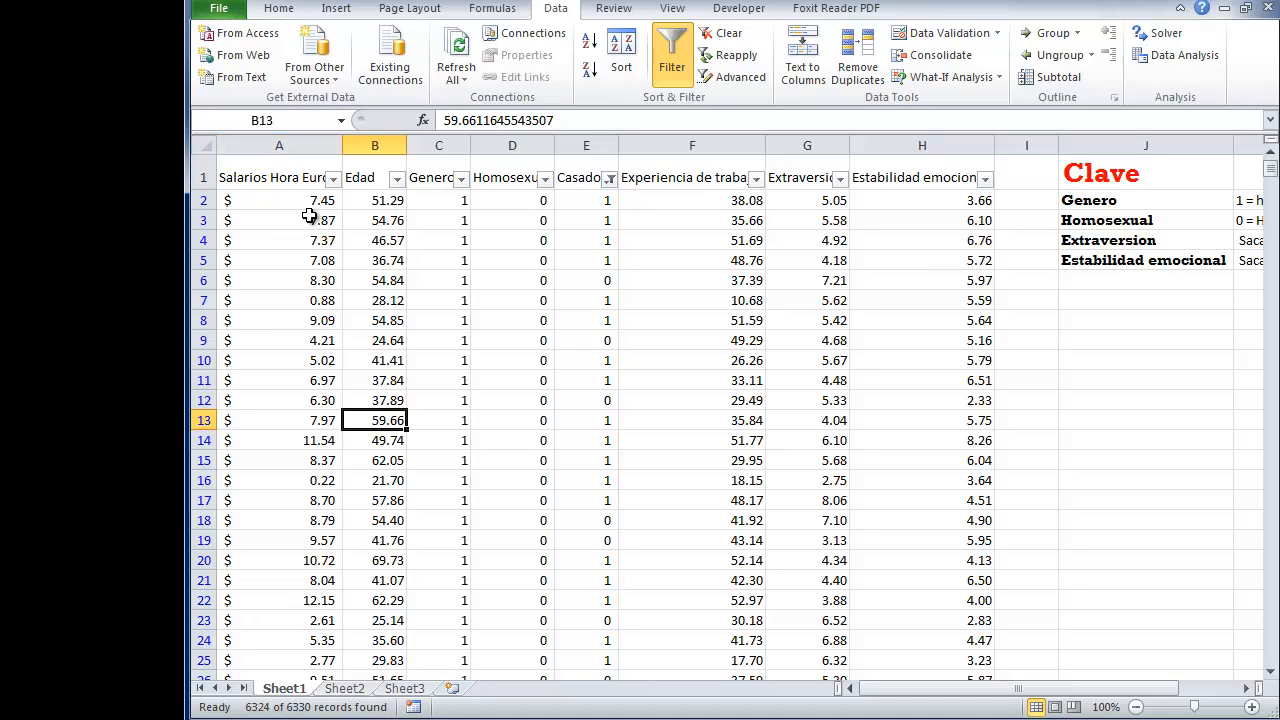
Try excluding the negative salaries from $(4.80) to $(1.94) one by one in the Salarios Hora Euros filter.
left_click(333, 178)
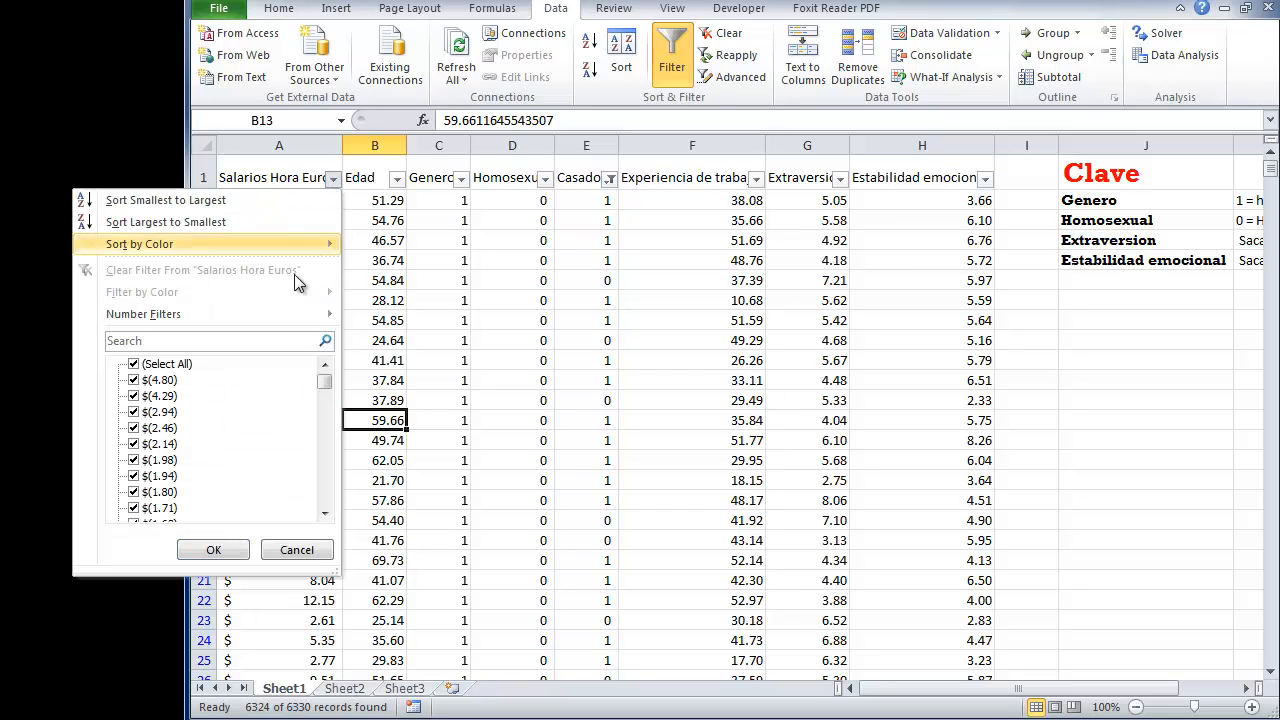
left_click(134, 381)
left_click(134, 396)
left_click(134, 412)
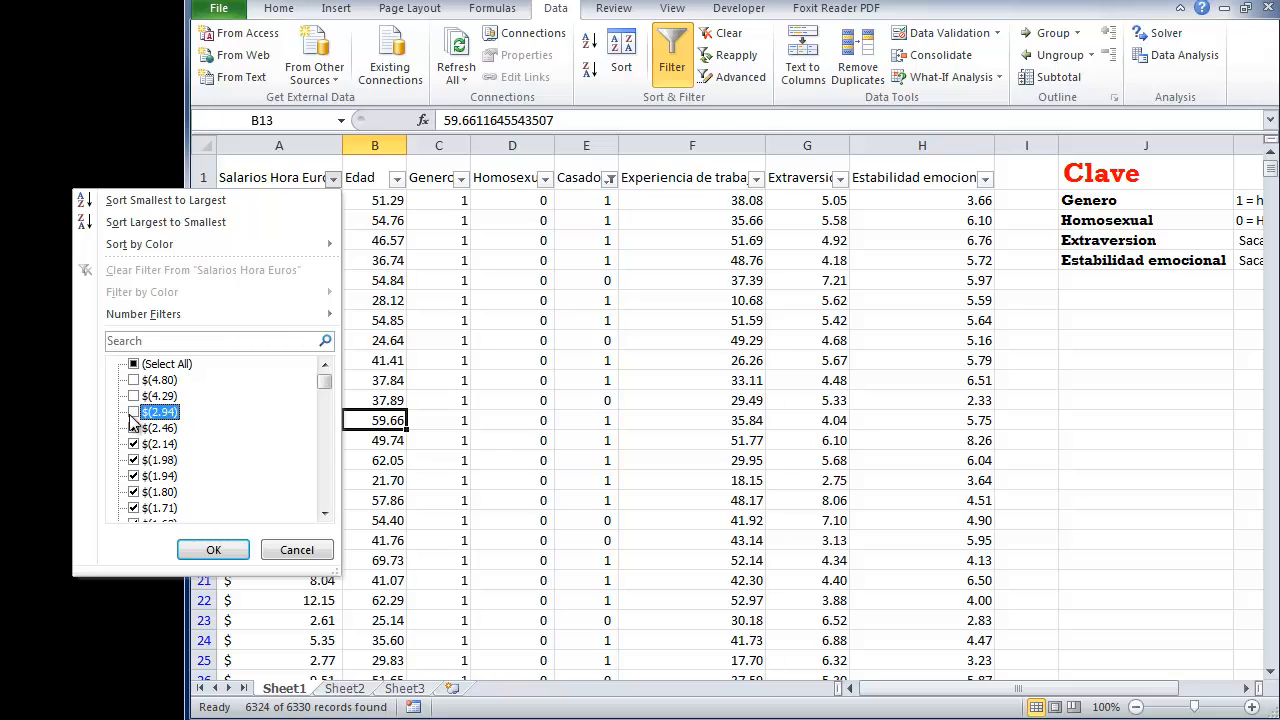
left_click(134, 428)
left_click(134, 444)
left_click(134, 460)
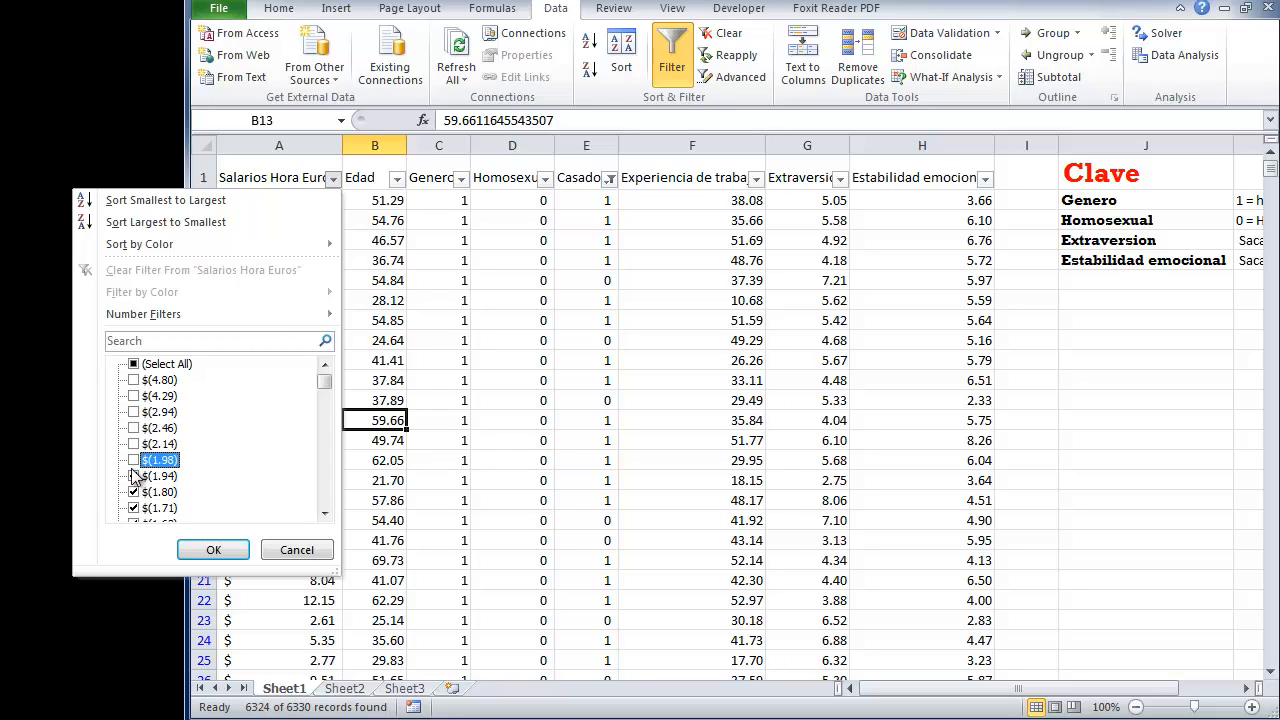
left_click(134, 476)
left_click(134, 492)
left_click(134, 492)
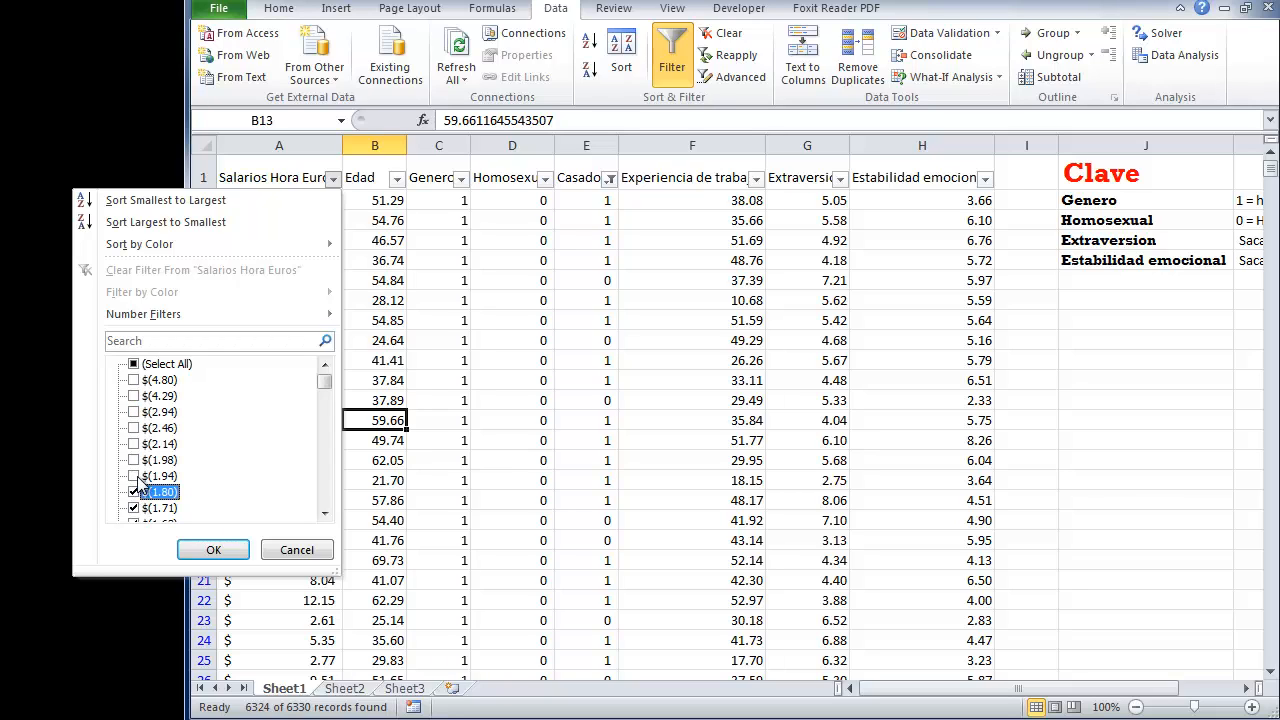
Reselect the deselected negative salaries from $(1.94) back to $(4.80) so every Salarios Hora Euros value is included.
left_click(134, 476)
left_click(134, 444)
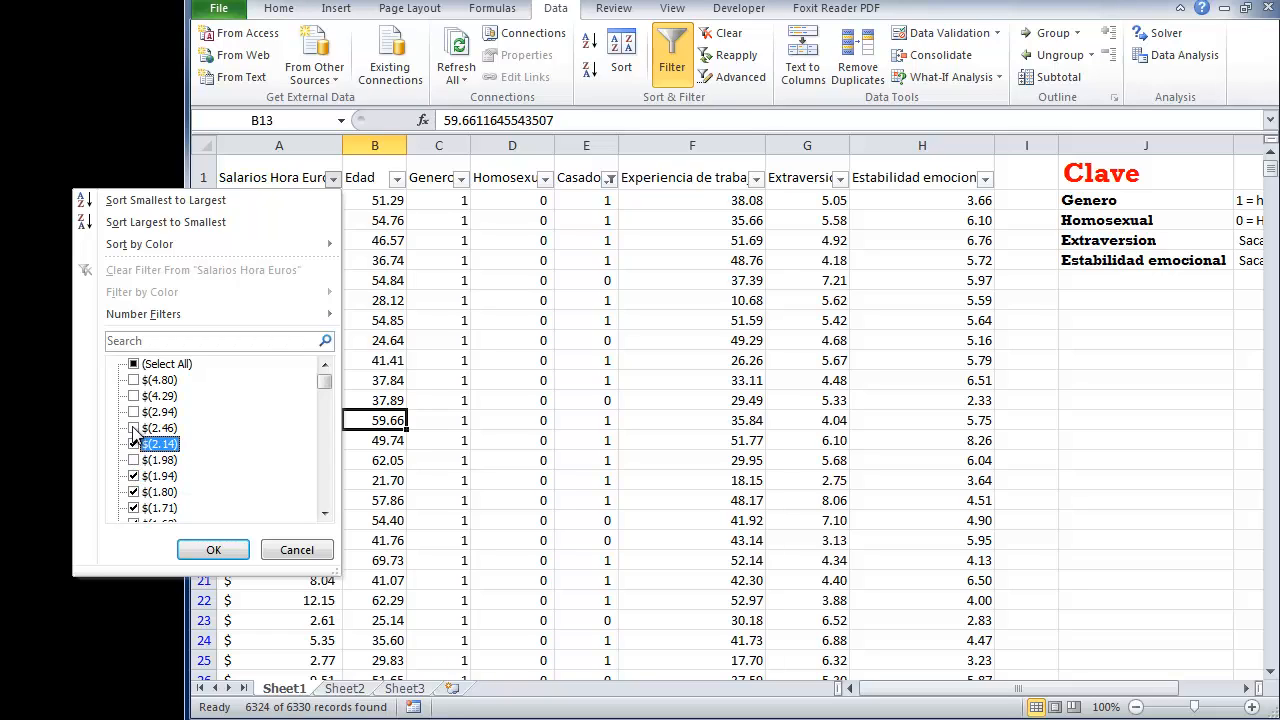
left_click(134, 412)
left_click(134, 460)
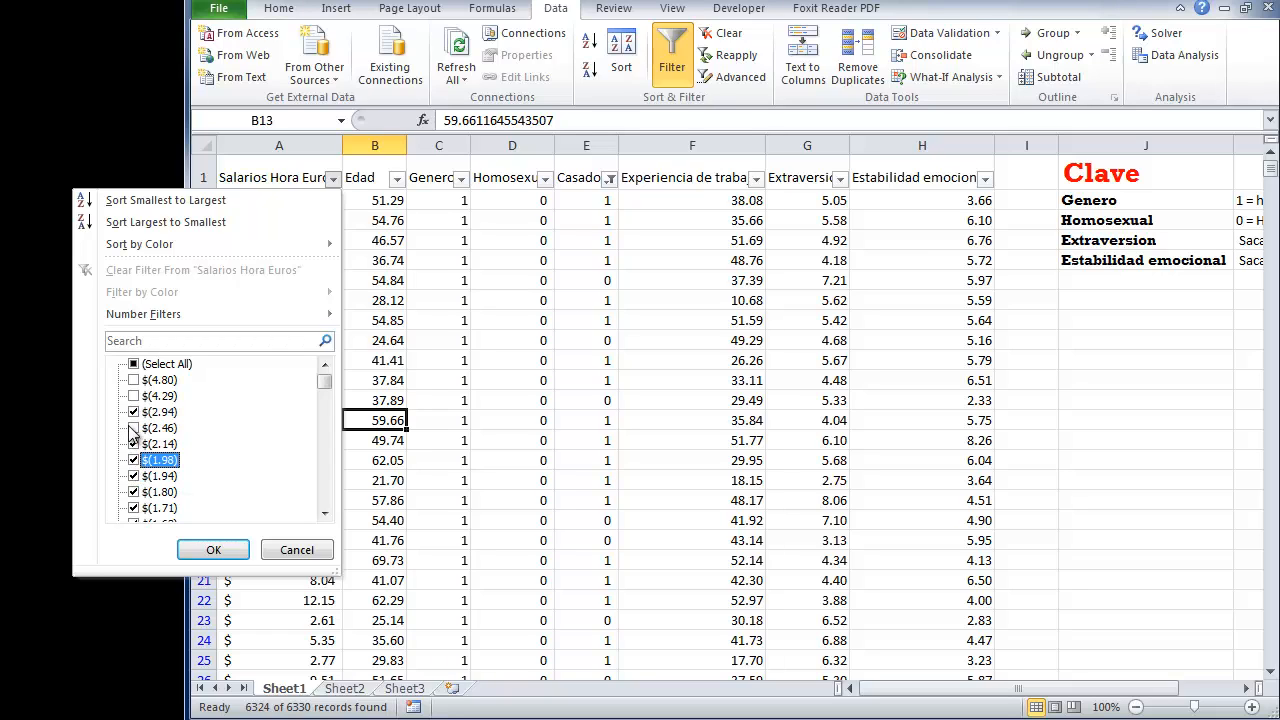
left_click(134, 428)
left_click(134, 396)
left_click(134, 380)
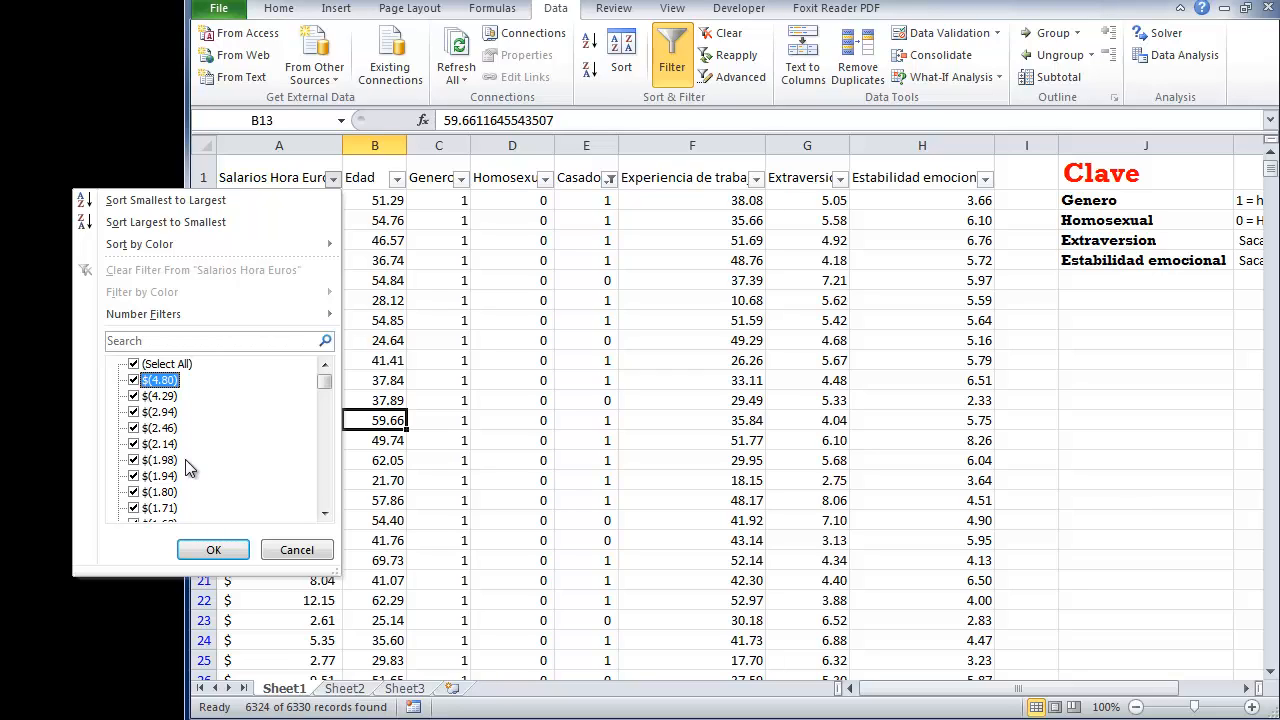
Apply a custom number filter to Salarios Hora Euros that keeps only rows where the value is greater than 0.
mouse_move(195, 313)
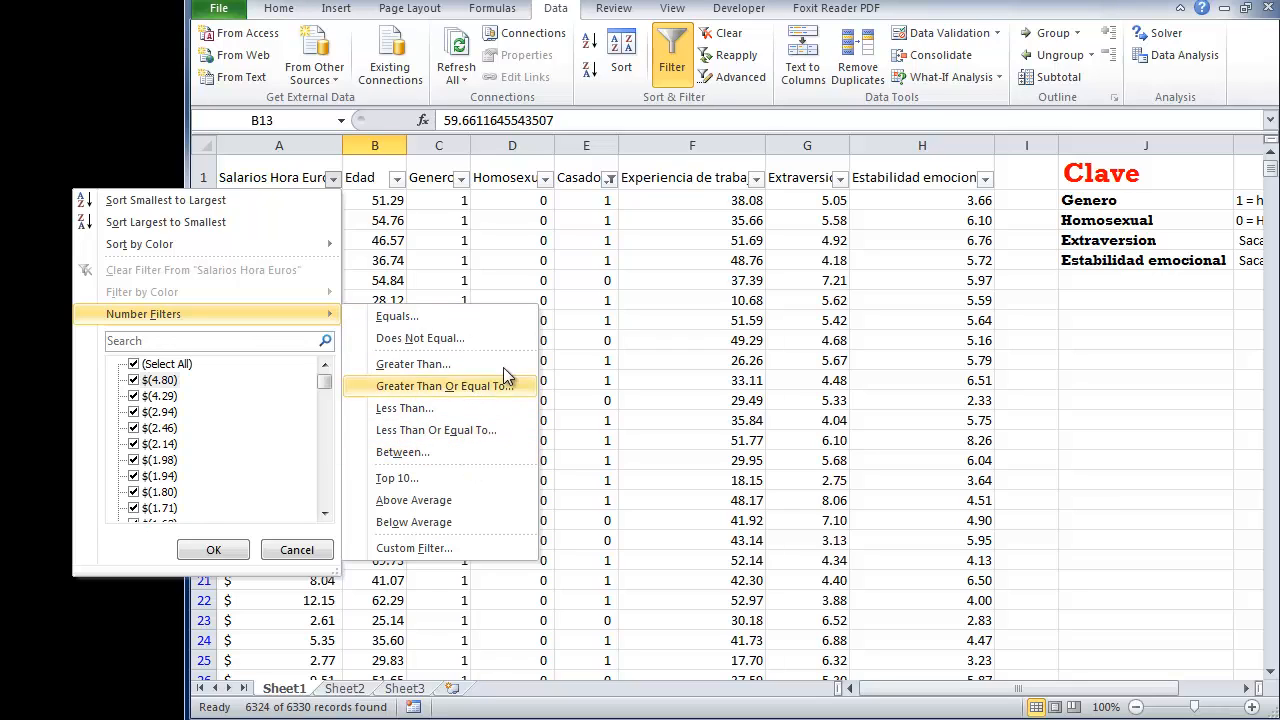
left_click(472, 320)
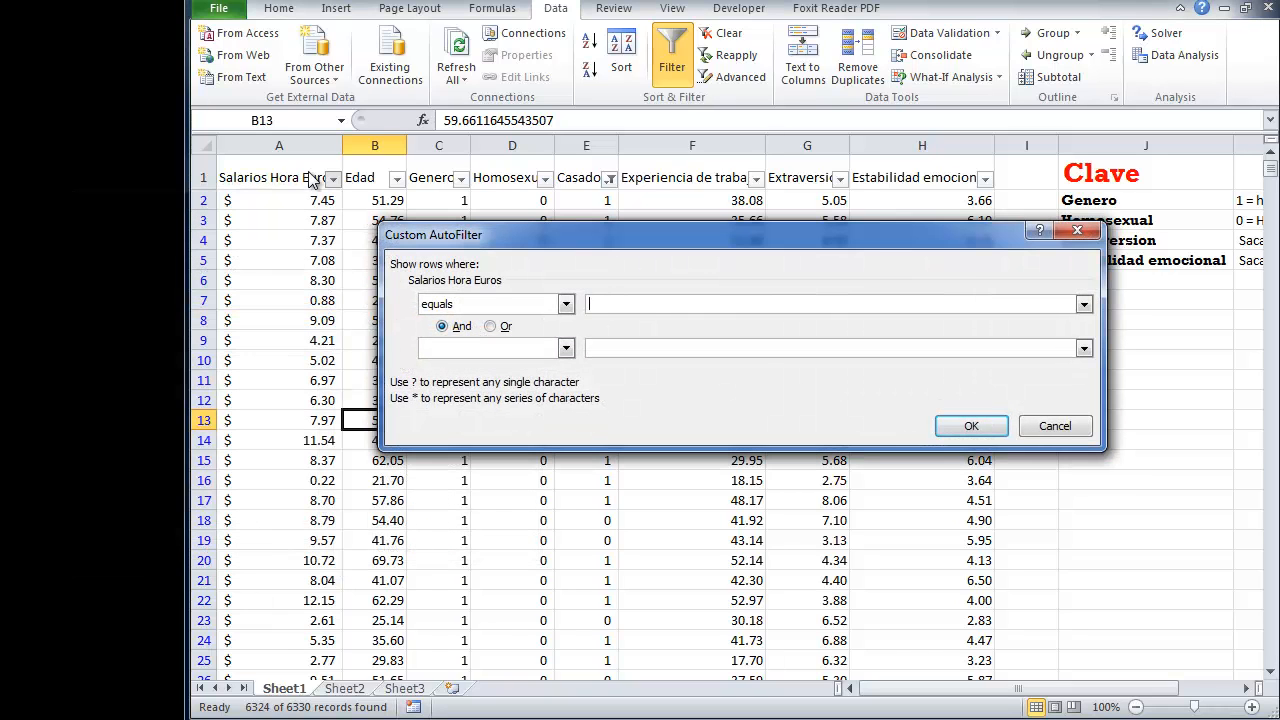
left_click(566, 304)
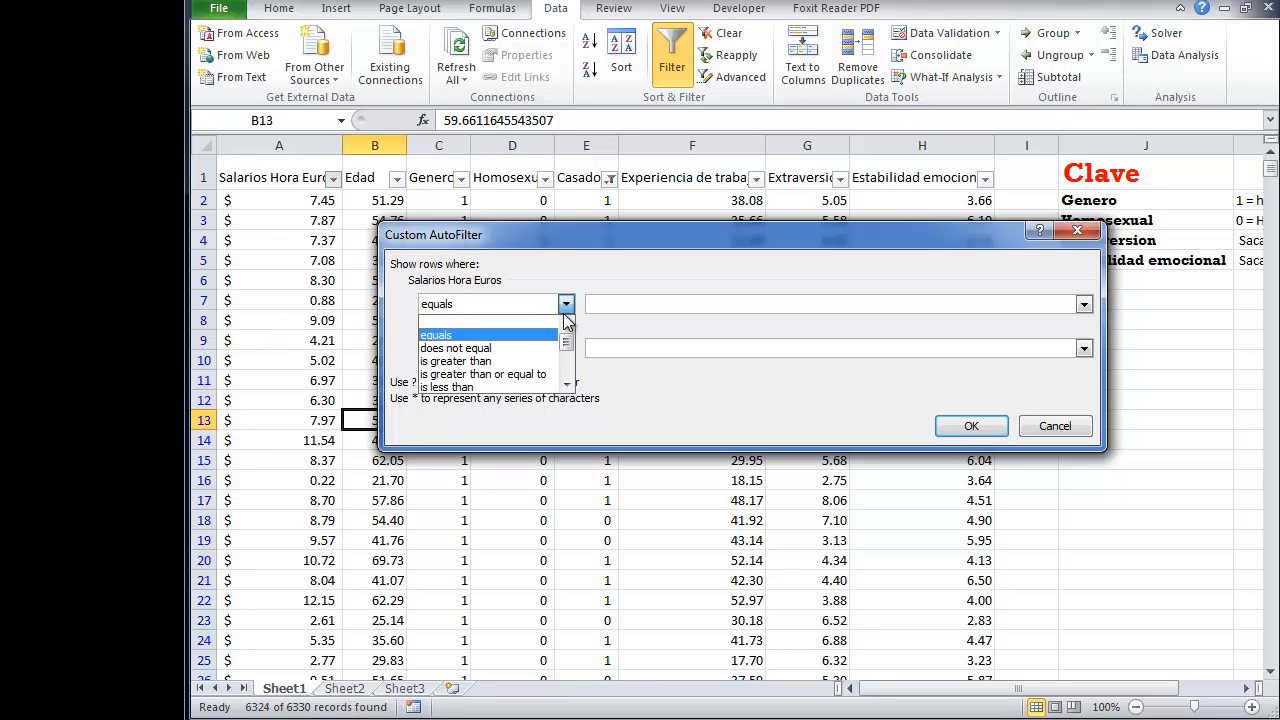
scroll(566, 387, "down", 2)
scroll(566, 387, "up", 2)
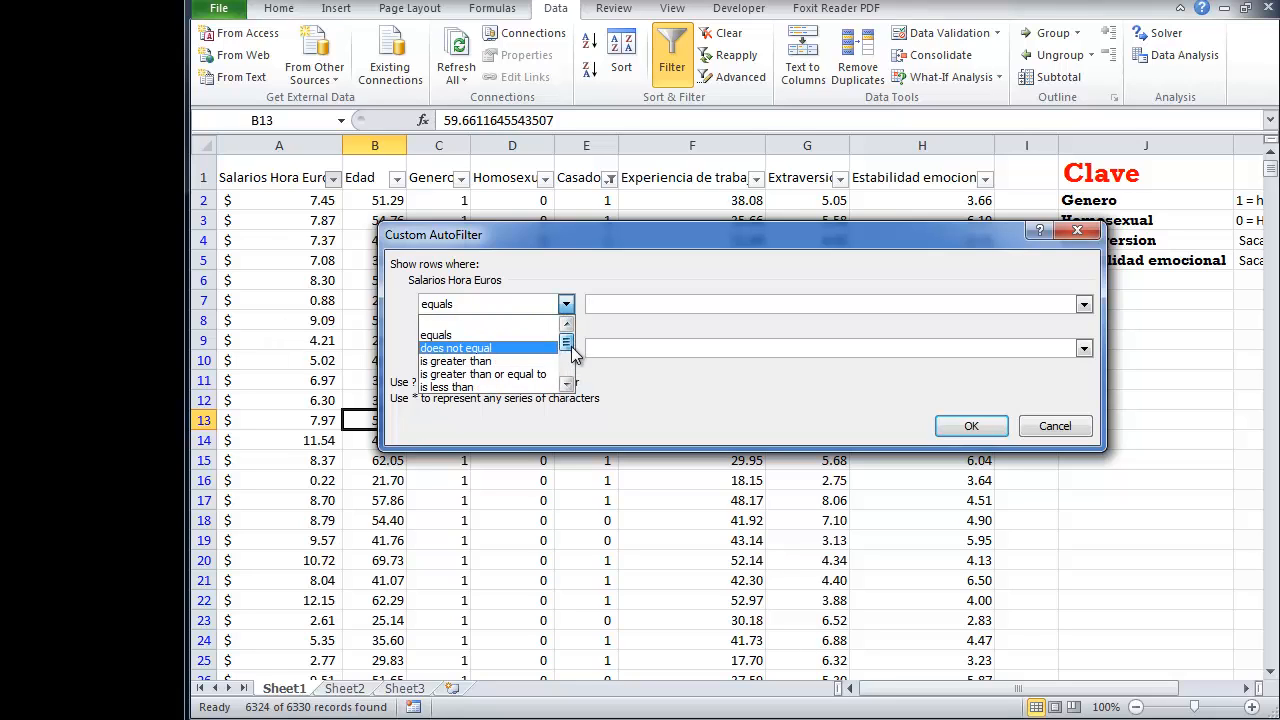
scroll(563, 382, "down", 2)
left_click_drag(568, 364, 561, 336)
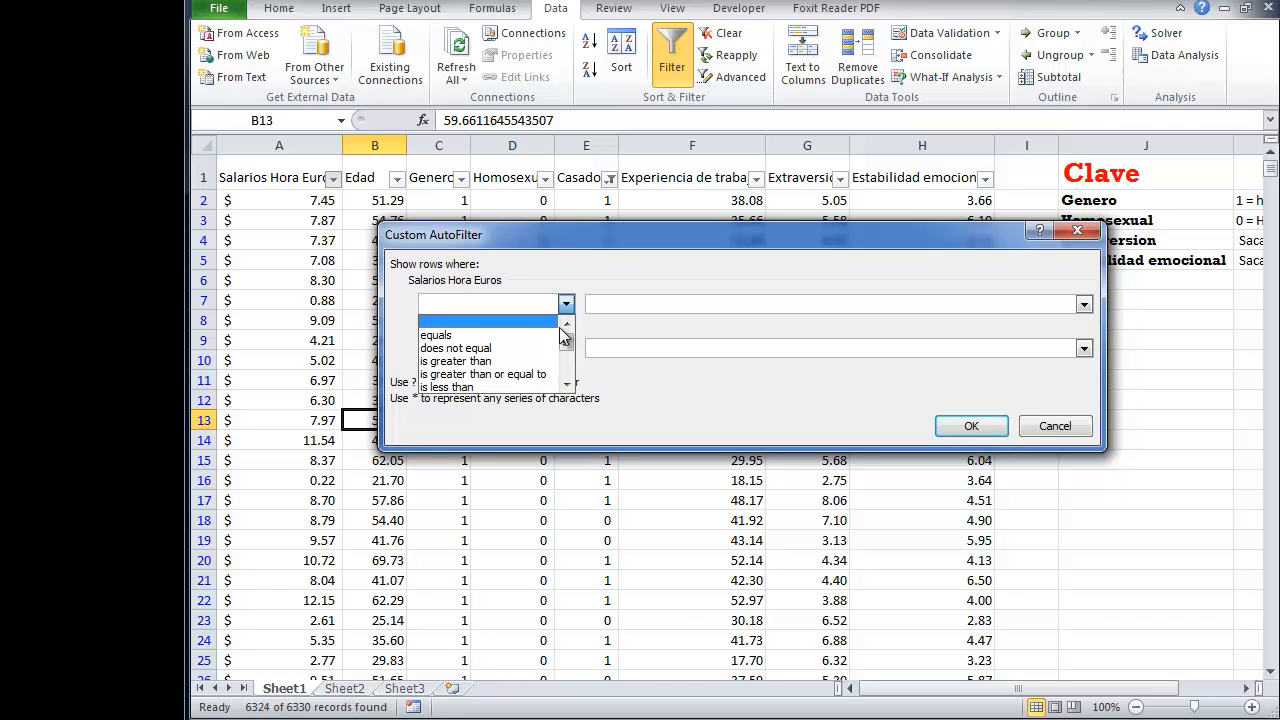
left_click(490, 362)
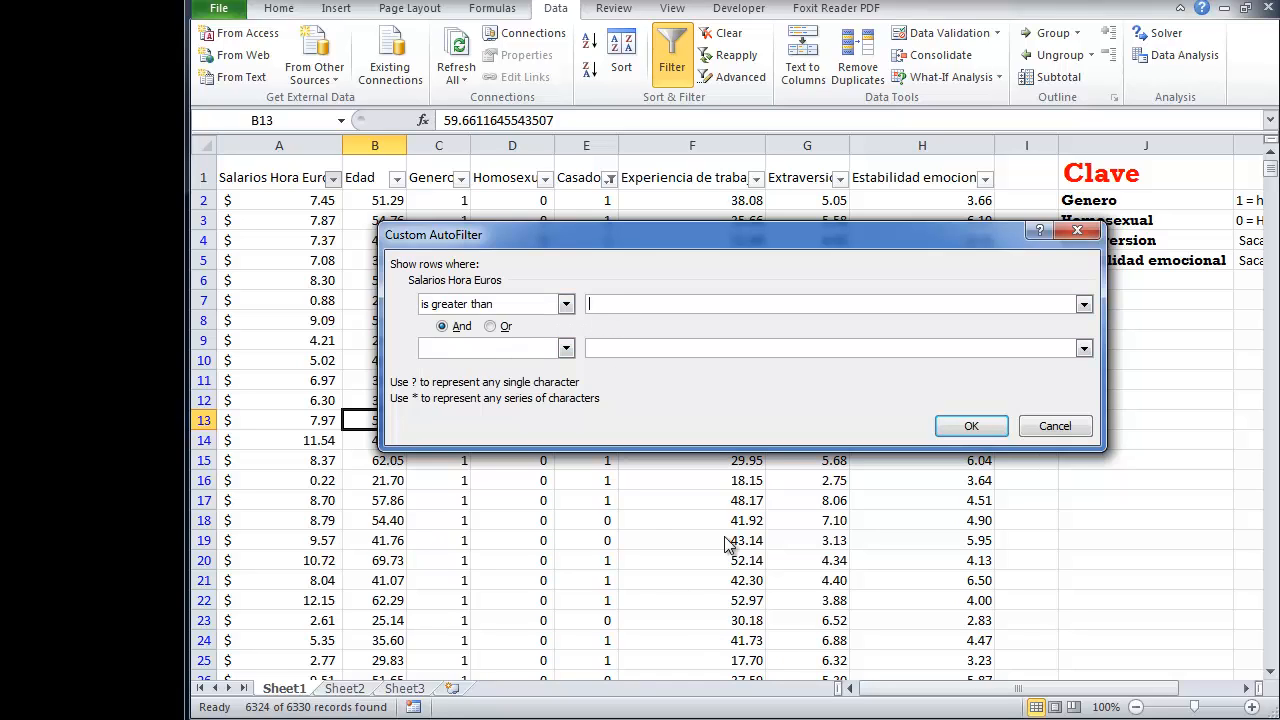
type("0")
left_click(967, 426)
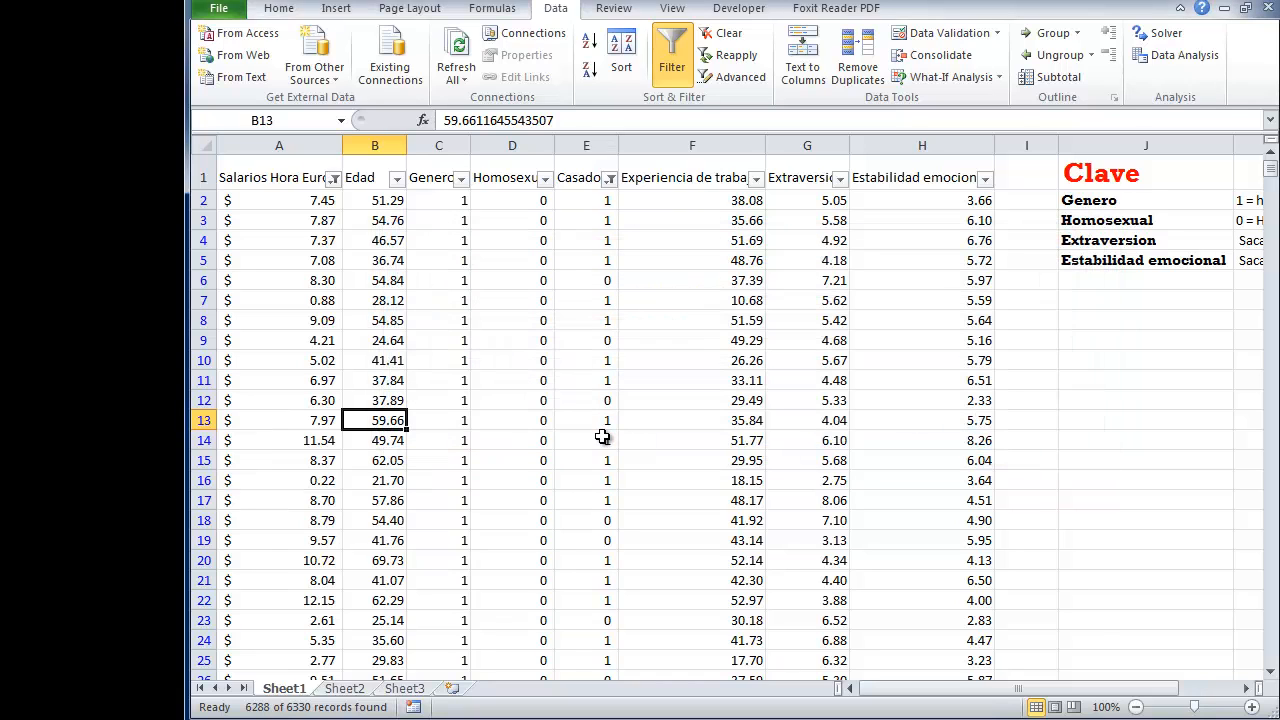
Check the filter options of Salarios Hora Euros and the filtered rows for remaining negative salaries.
left_click(604, 436)
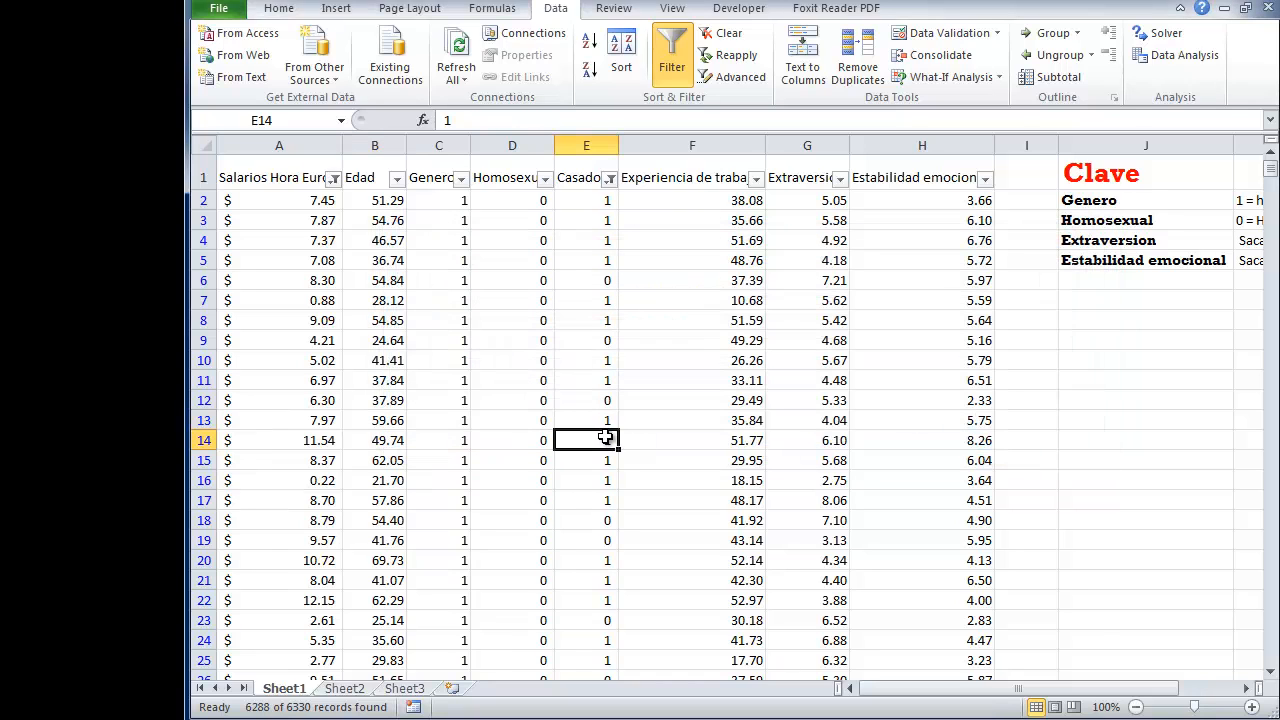
left_click(333, 178)
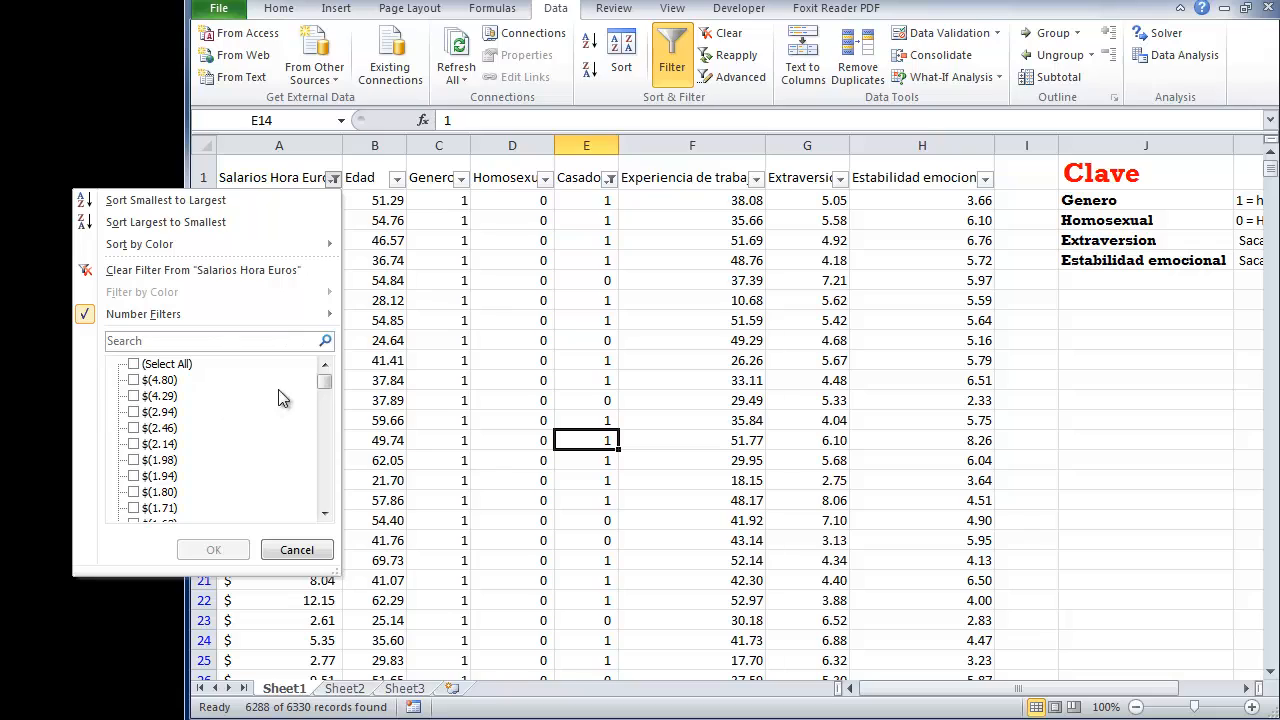
mouse_move(325, 383)
left_mouse_down()
mouse_move(327, 500)
mouse_move(325, 378)
left_mouse_up()
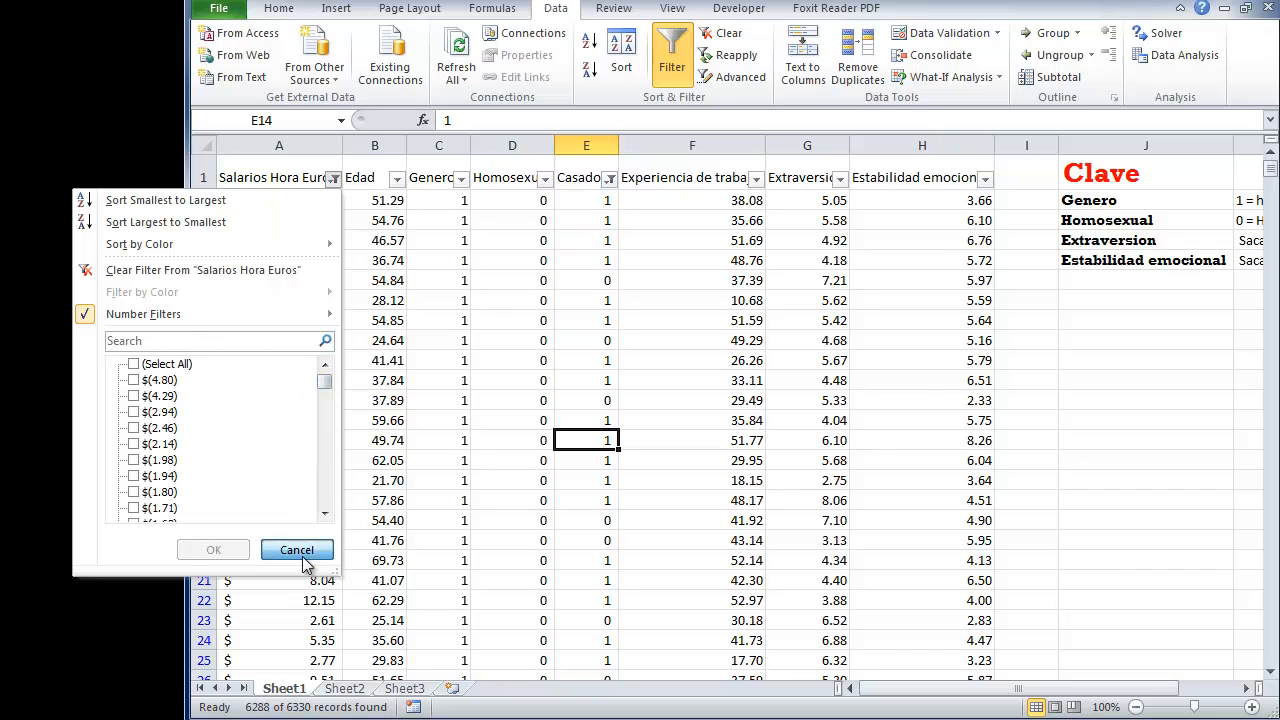
left_click(303, 556)
left_click(360, 298)
left_click(333, 180)
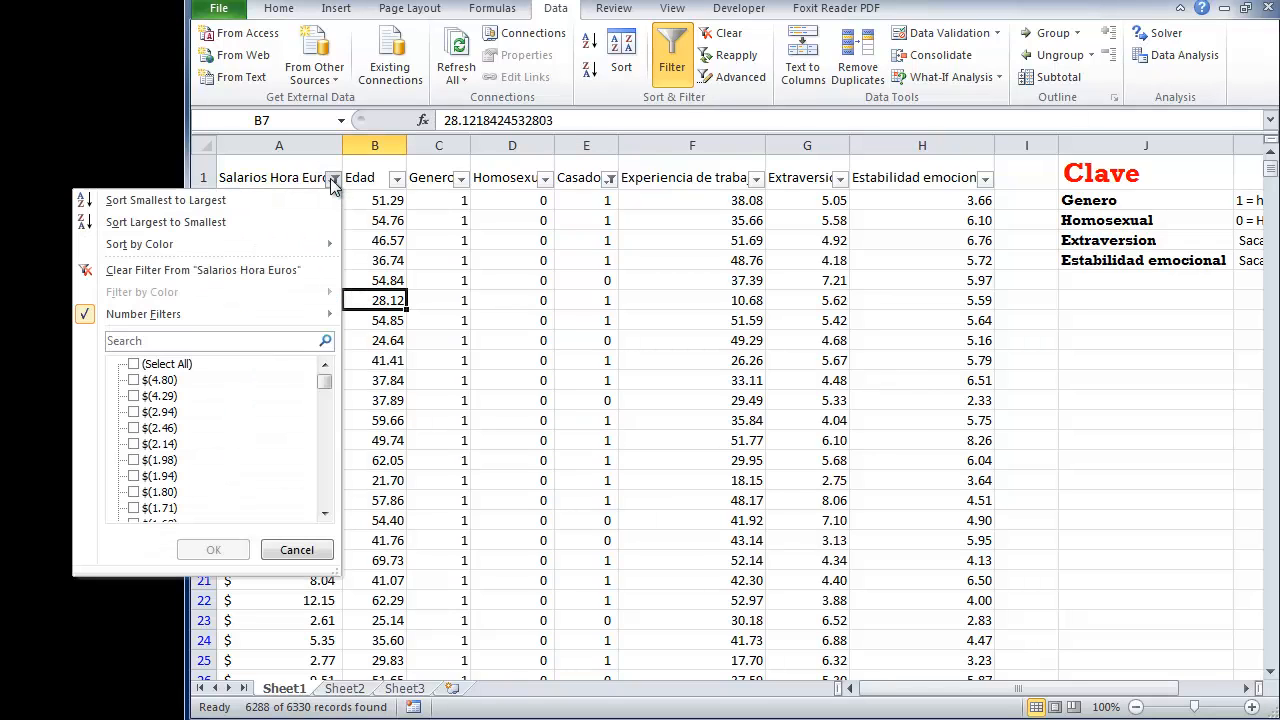
left_click(479, 277)
left_click(333, 181)
left_click(437, 228)
scroll(384, 452, "down", 8)
scroll(384, 452, "up", 8)
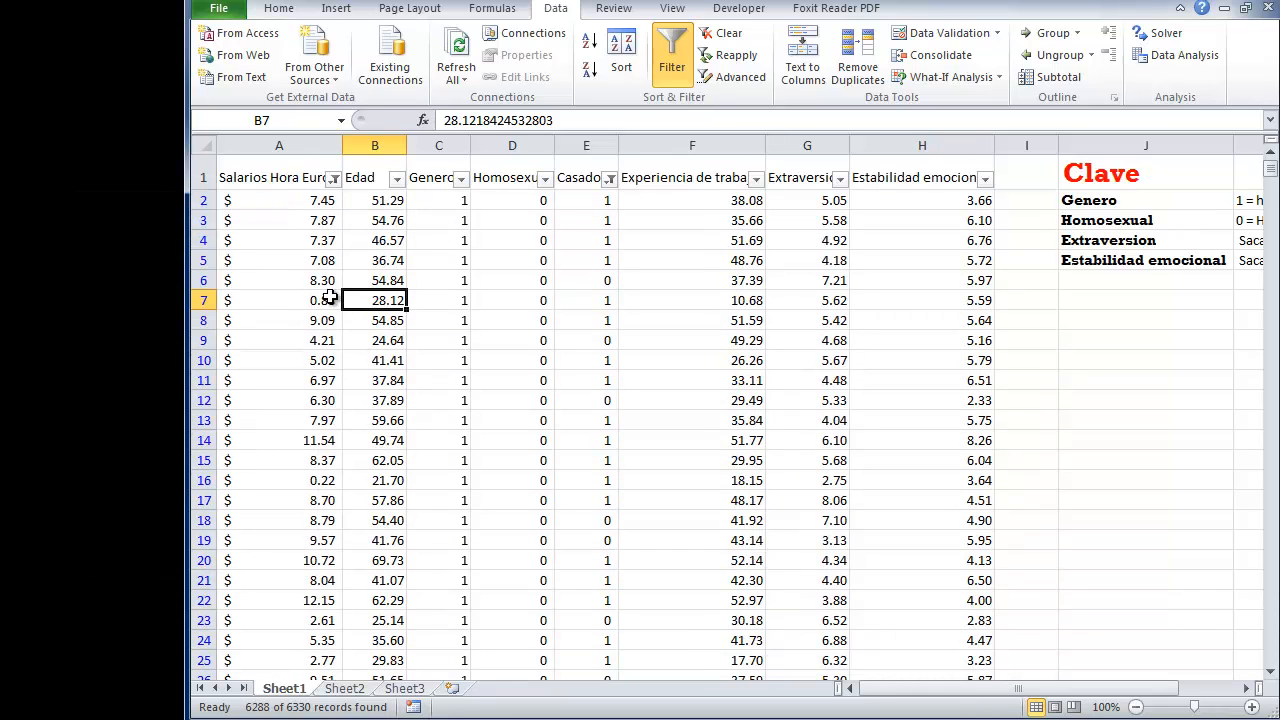
Shift the spreadsheet window back fully into view and insert two blank columns after Estabilidad emocional.
left_click_drag(157, 294, 10, 300)
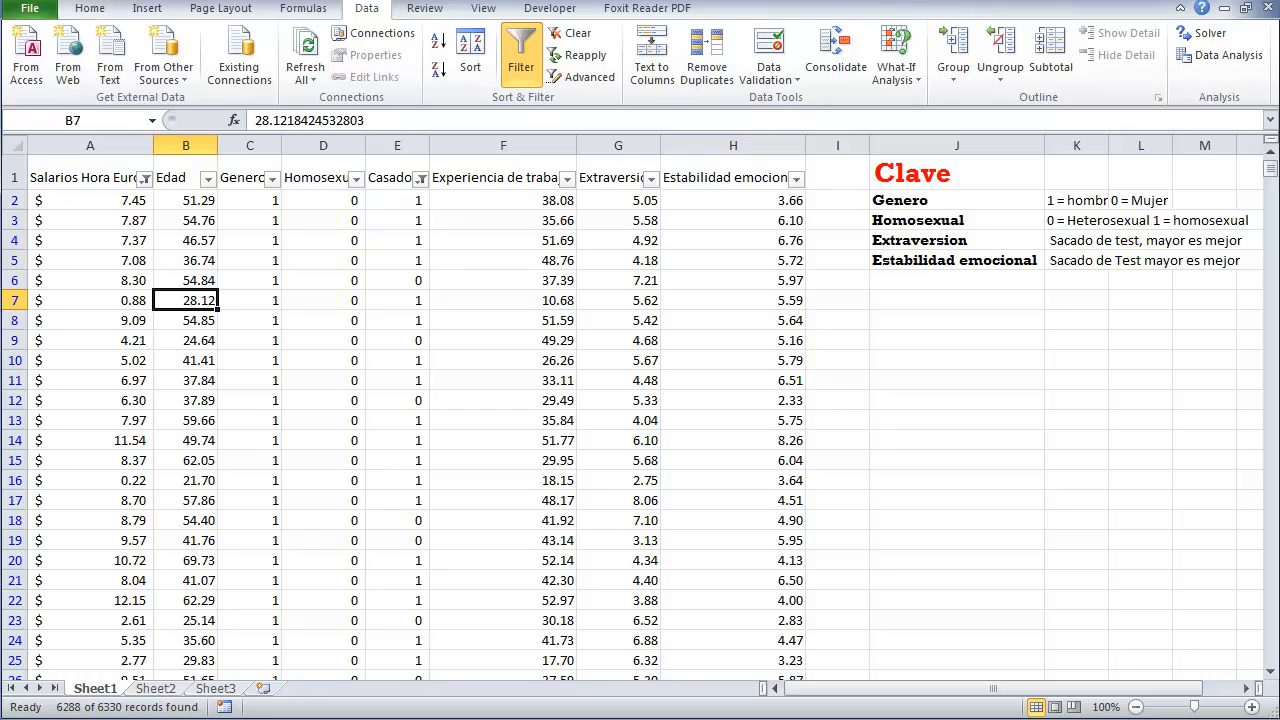
left_click_drag(849, 143, 983, 143)
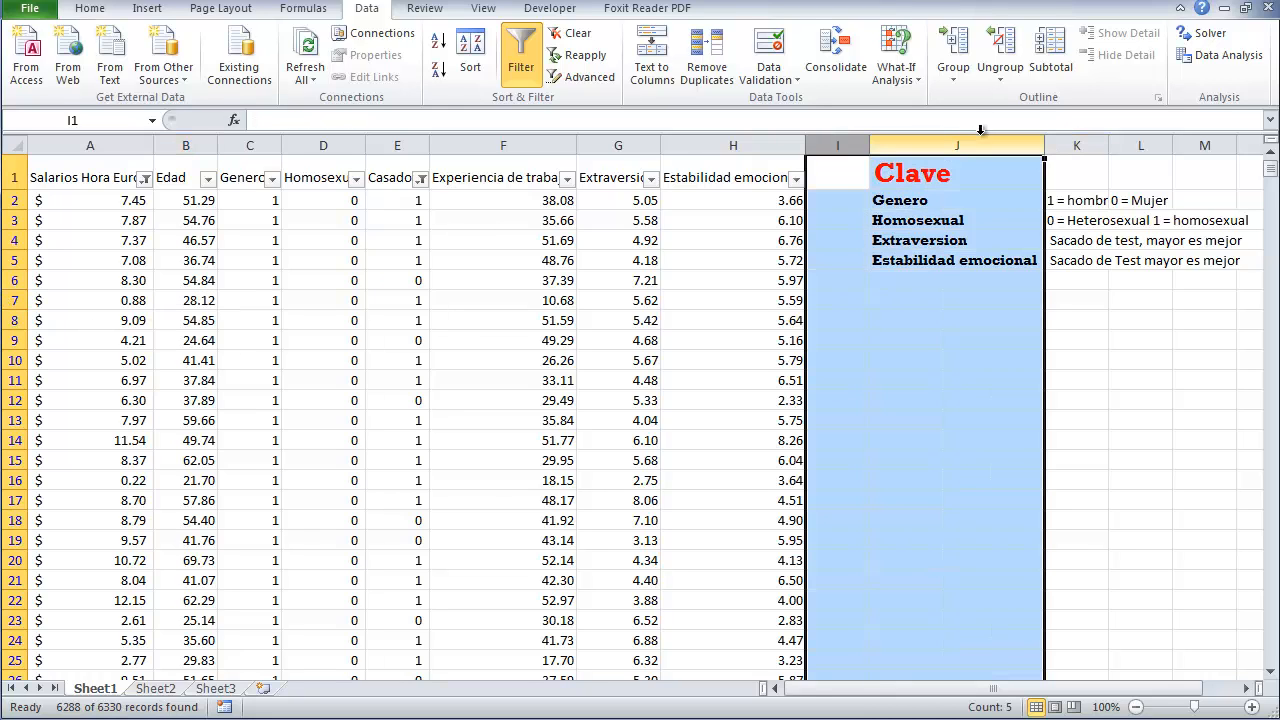
right_click(983, 143)
left_click(1058, 278)
left_click(880, 393)
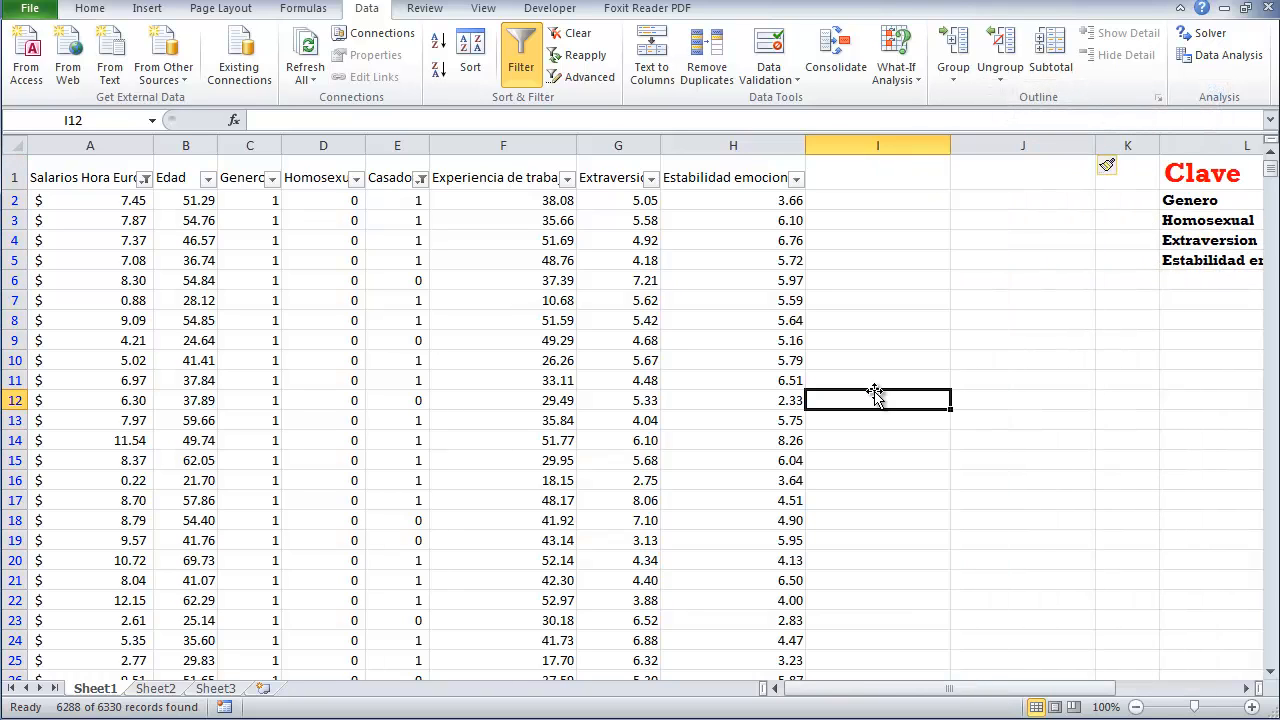
Compare the Edad and Experiencia de trabajo values in the first rows and review the Edad filter options.
left_click(205, 222)
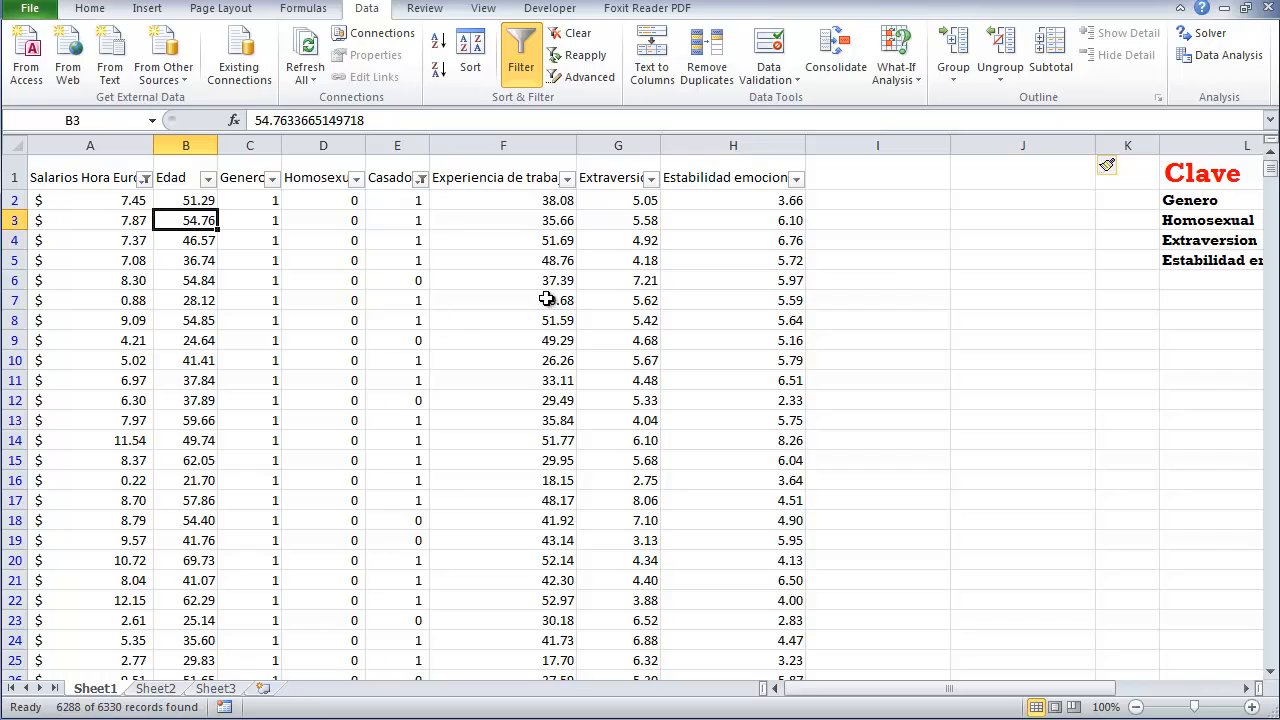
left_click(196, 244)
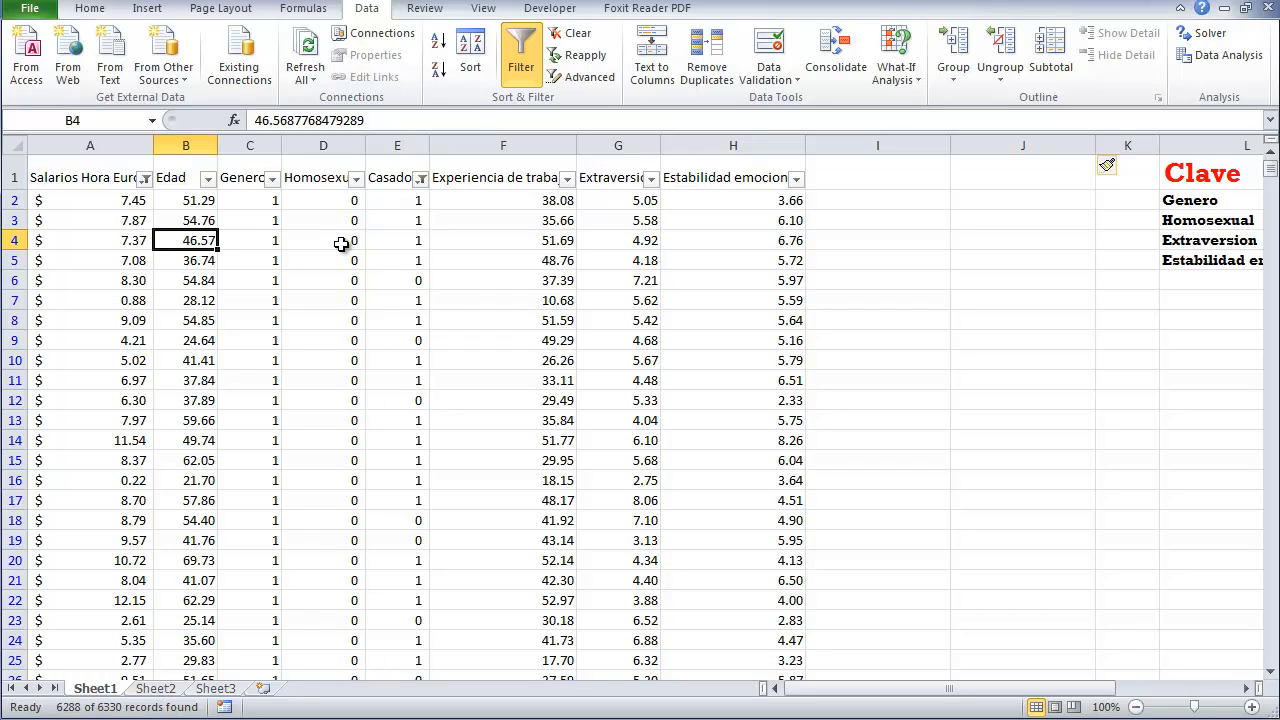
left_click(468, 246)
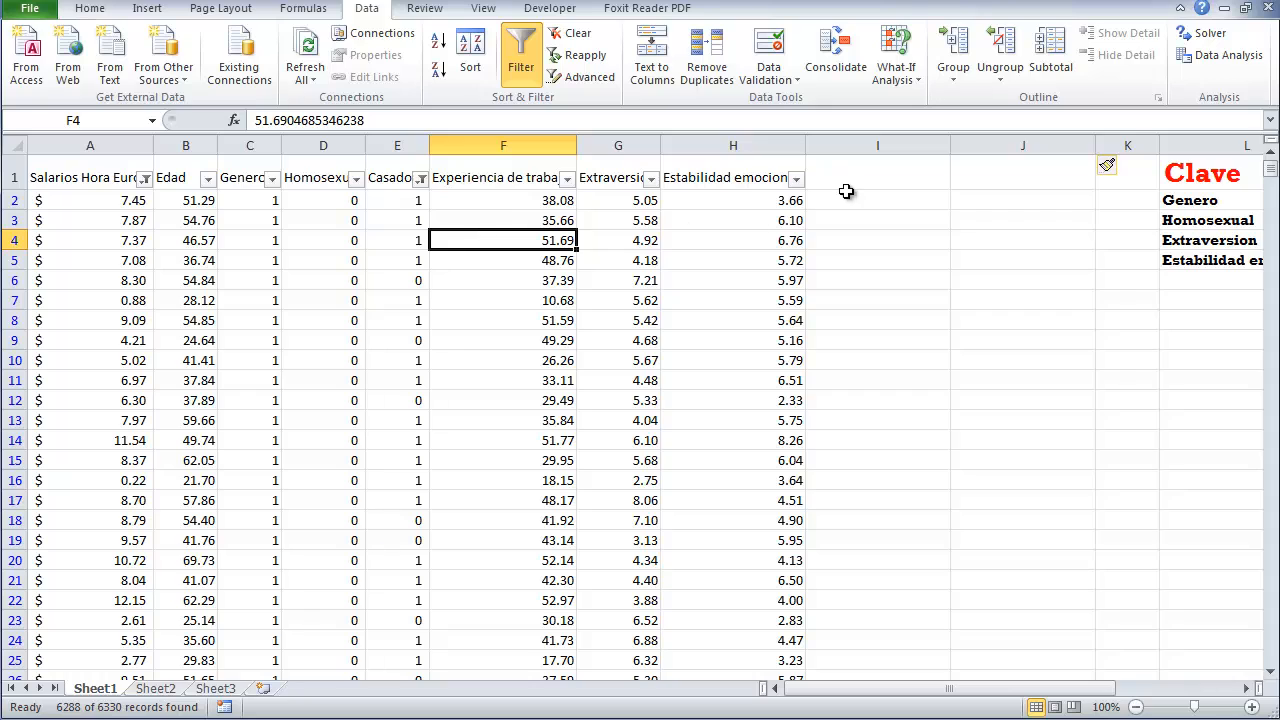
left_click(848, 184)
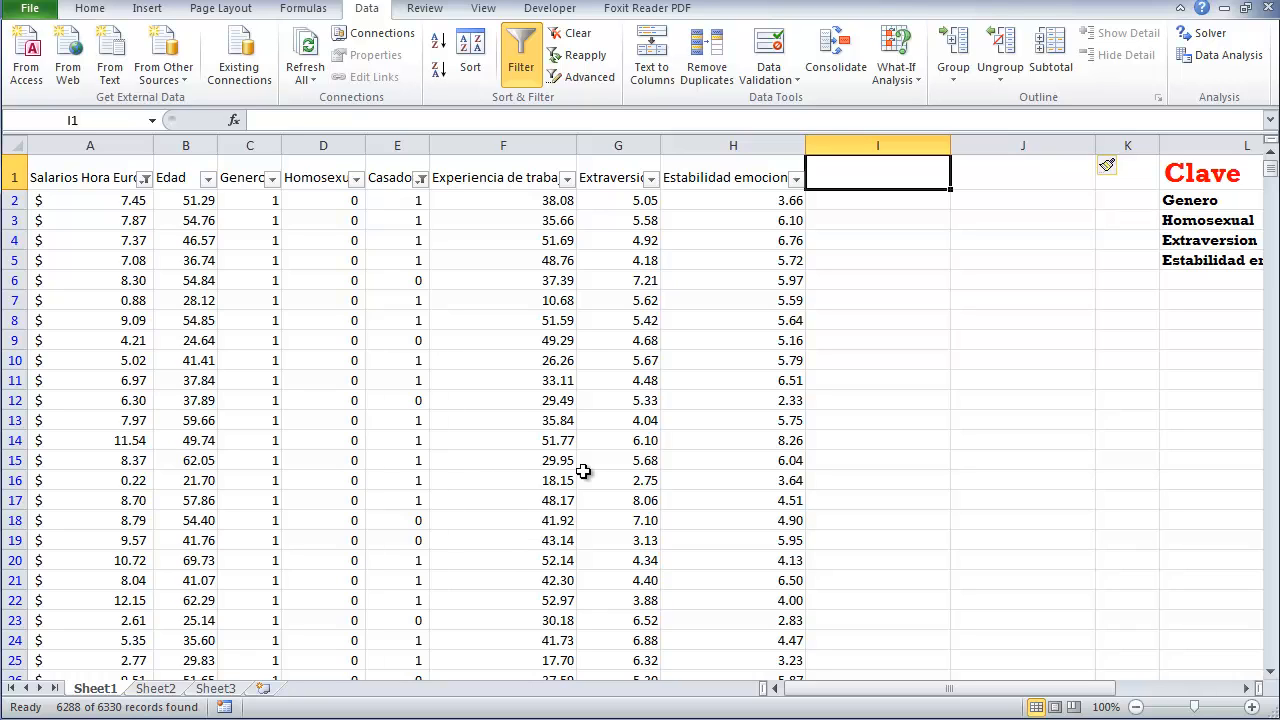
left_click(208, 178)
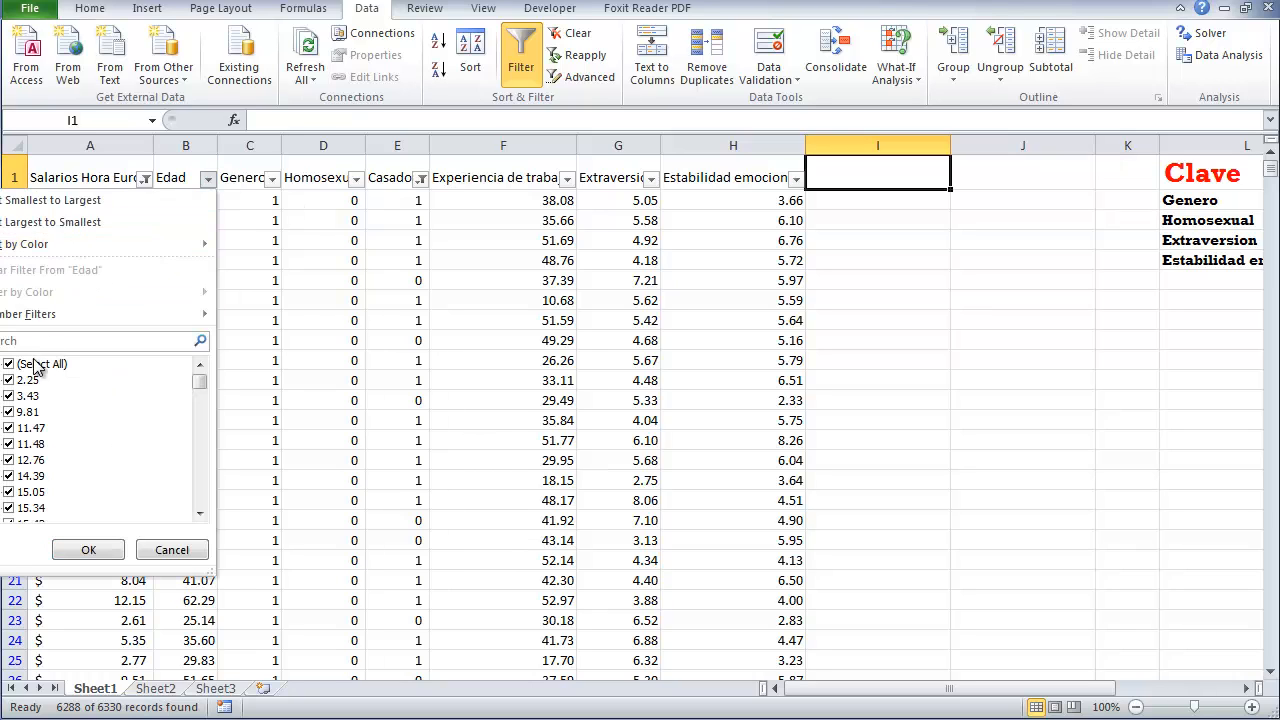
mouse_move(72, 322)
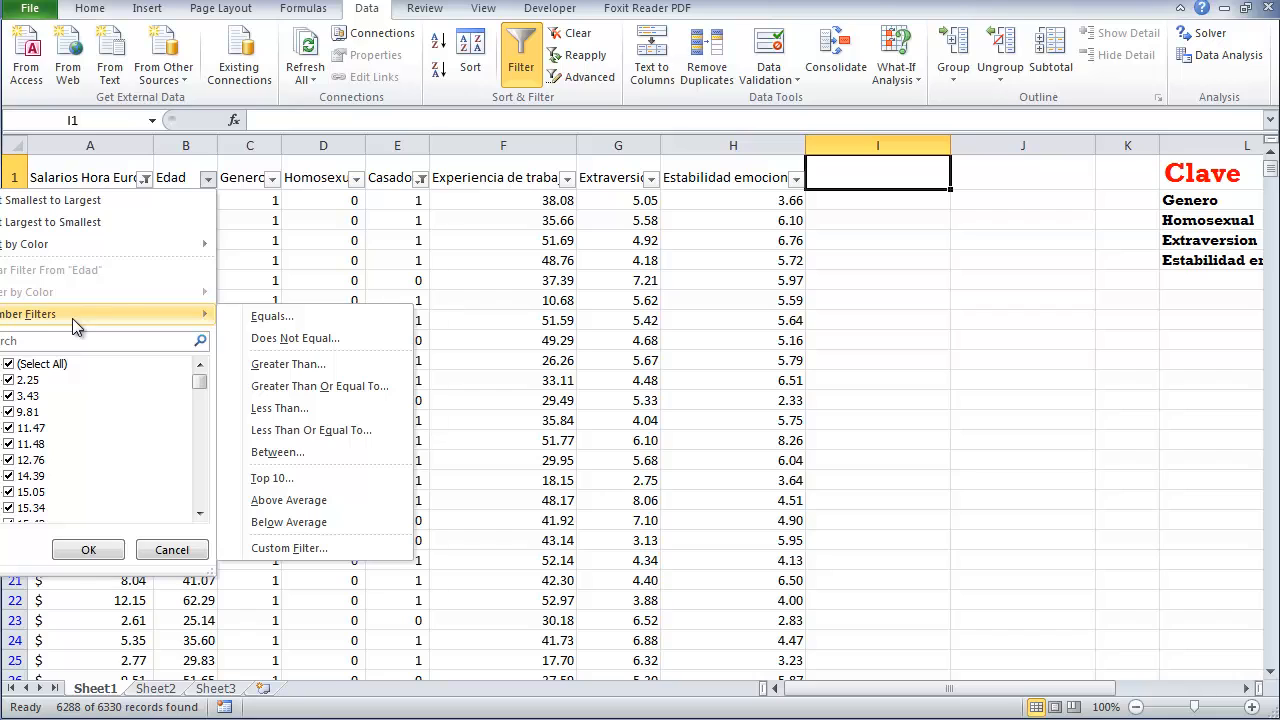
mouse_move(126, 245)
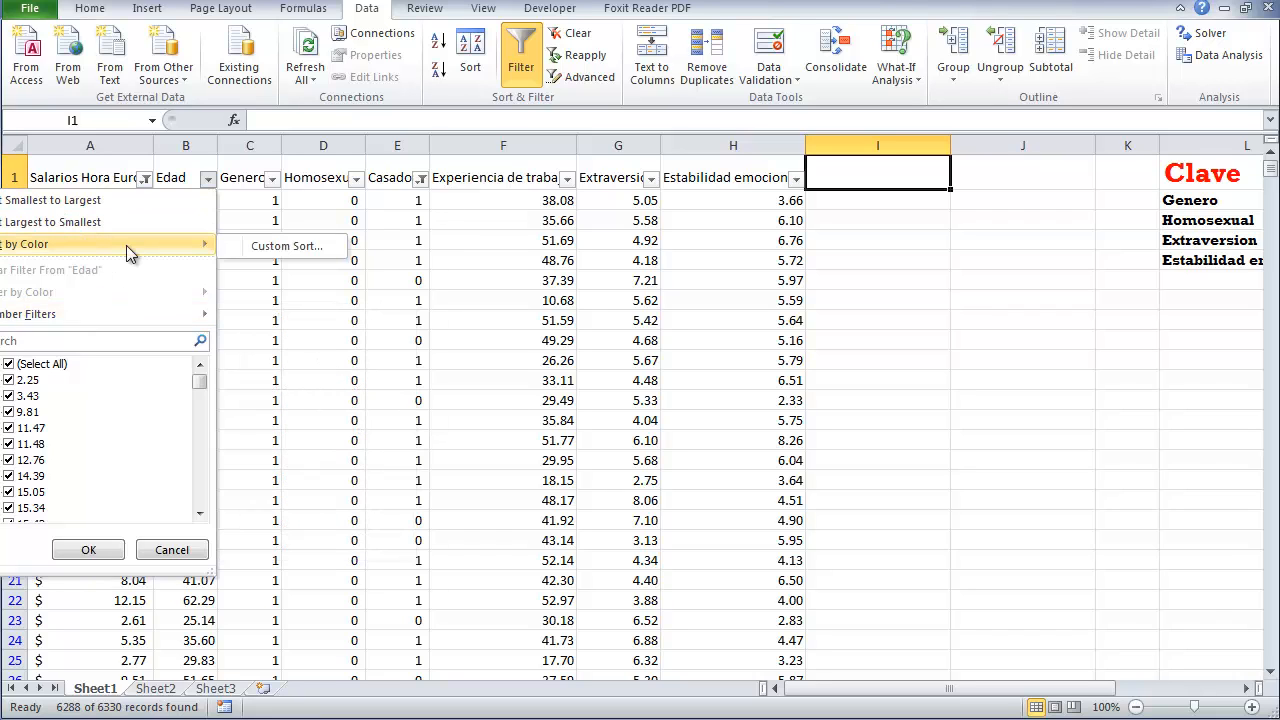
left_click(425, 279)
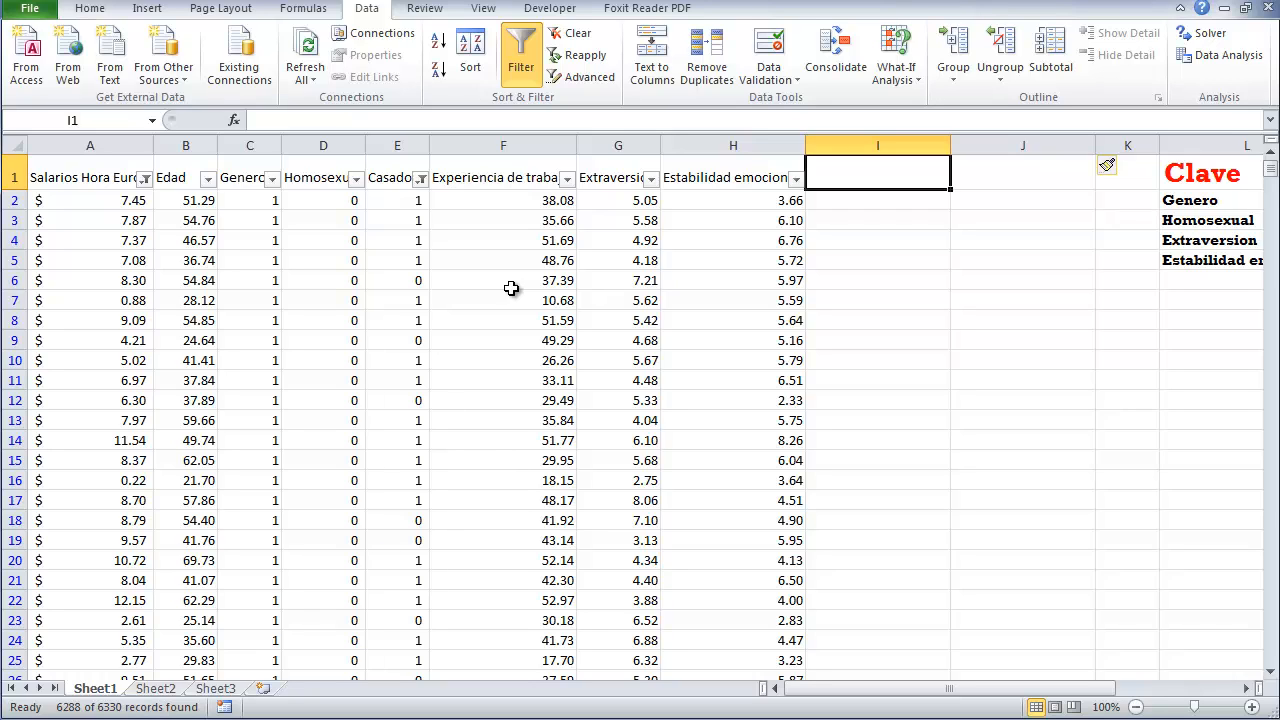
left_click(1050, 305)
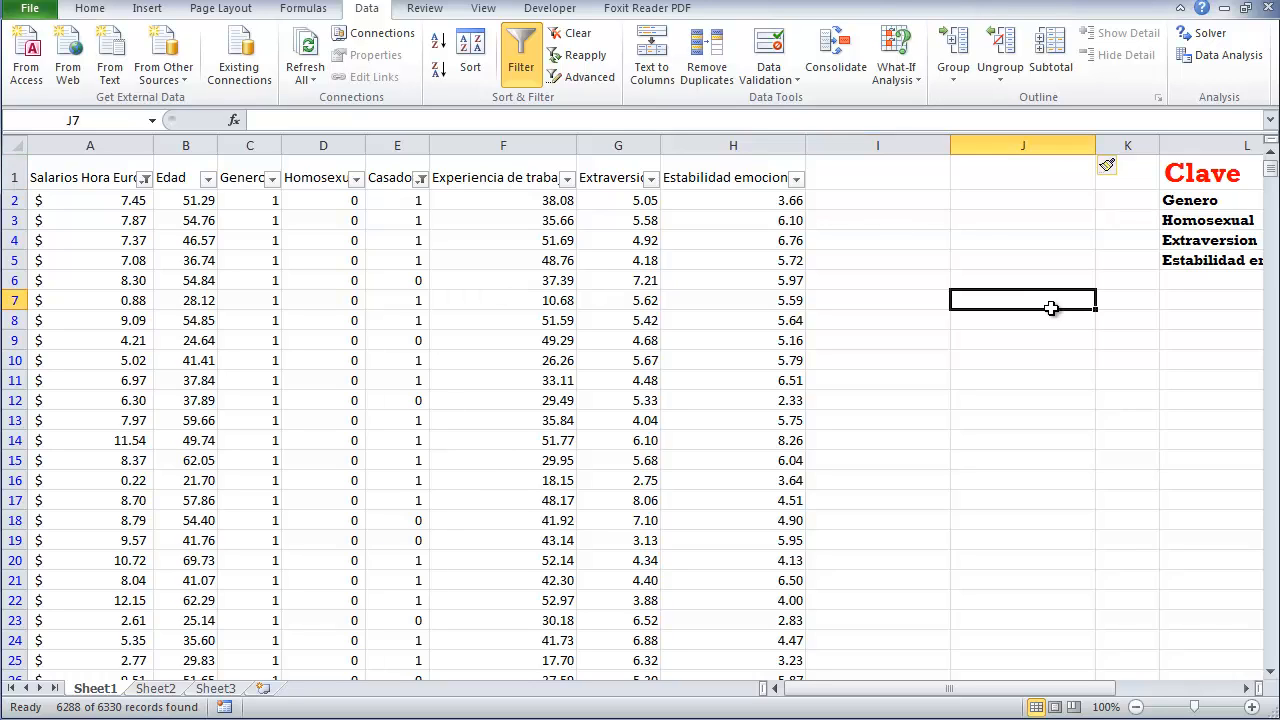
Enter the header "Diferencia de Edad/experiencia" in cell I1 and wrap its text.
left_click(903, 183)
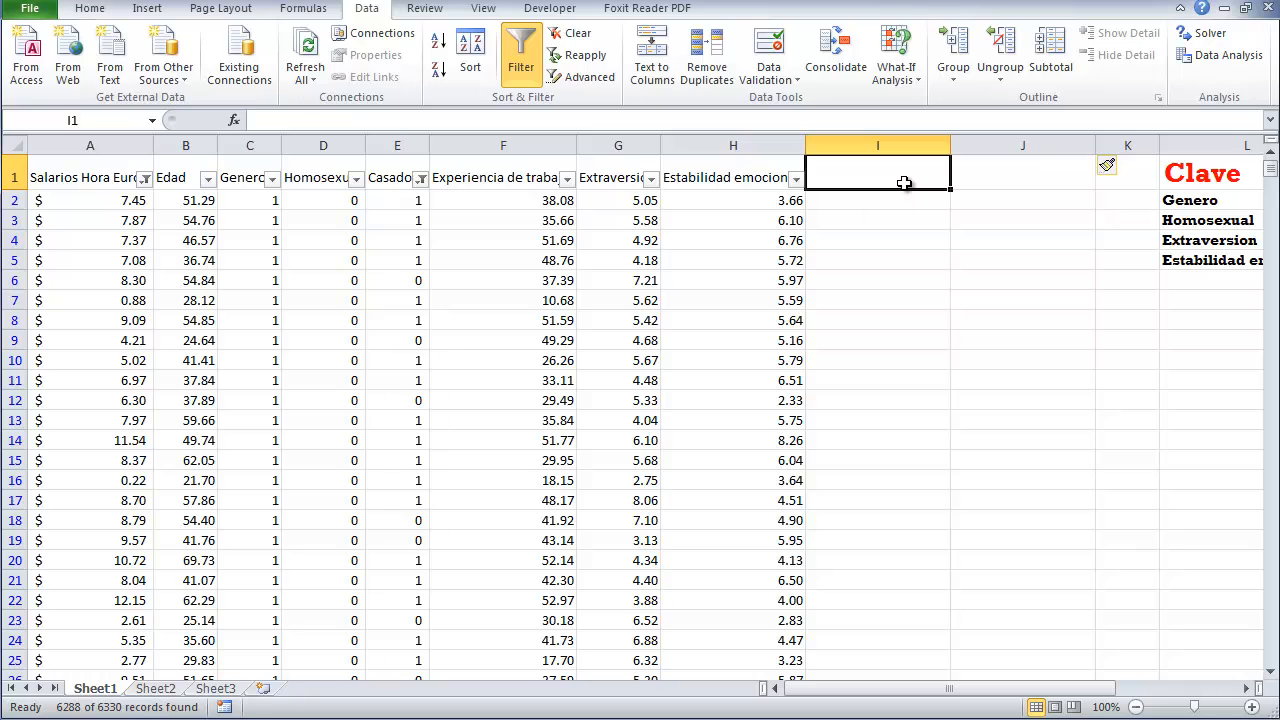
type("Diferencia de ")
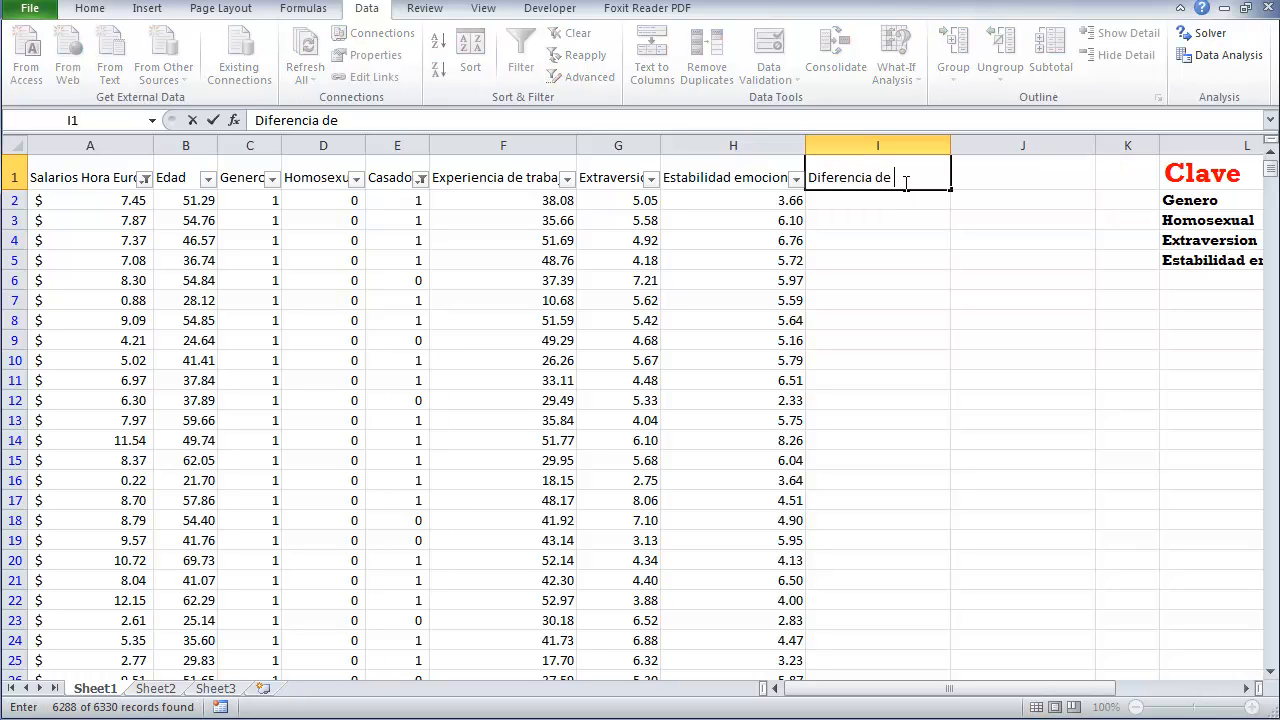
type("Edad/experi")
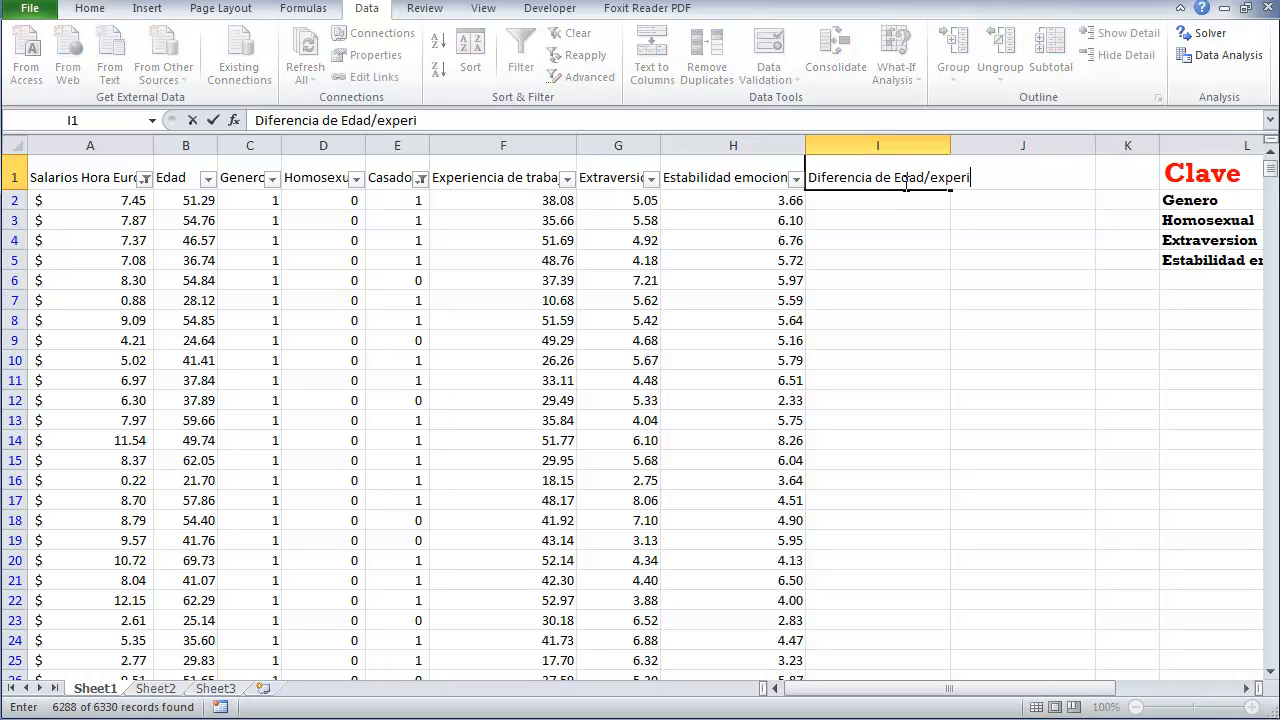
type("encia")
key("Return")
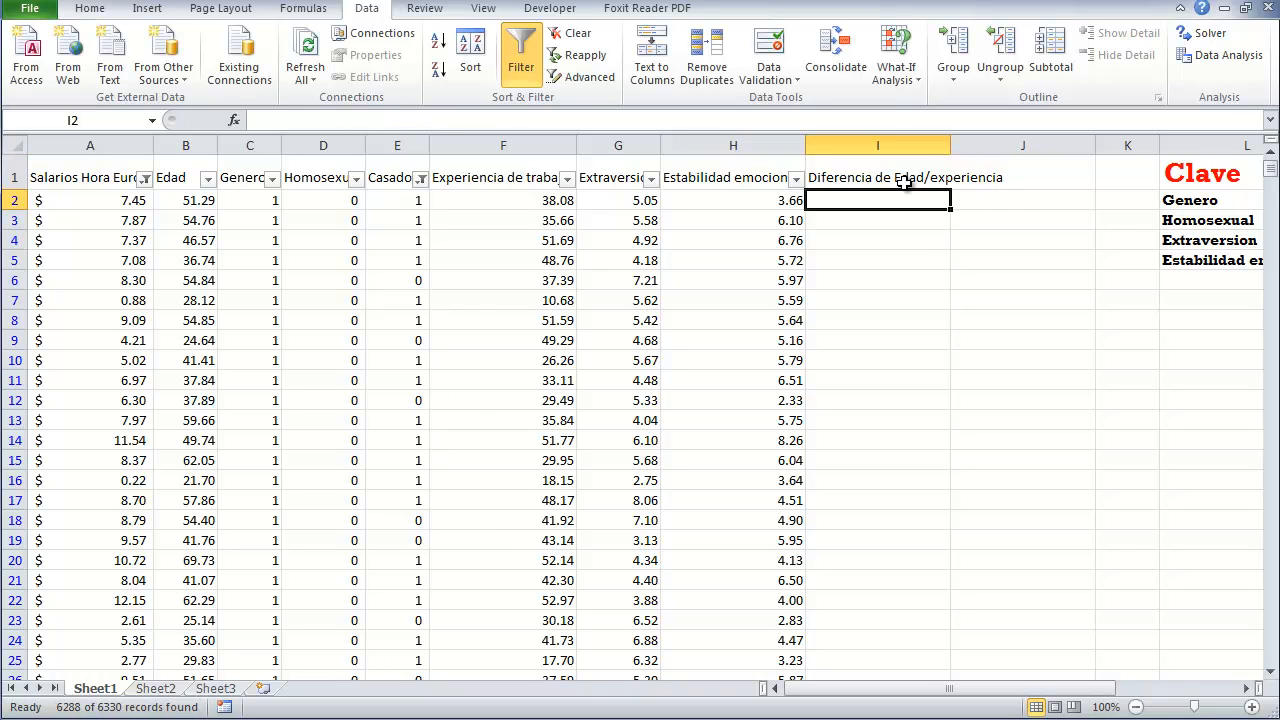
left_click(903, 181)
left_click(89, 8)
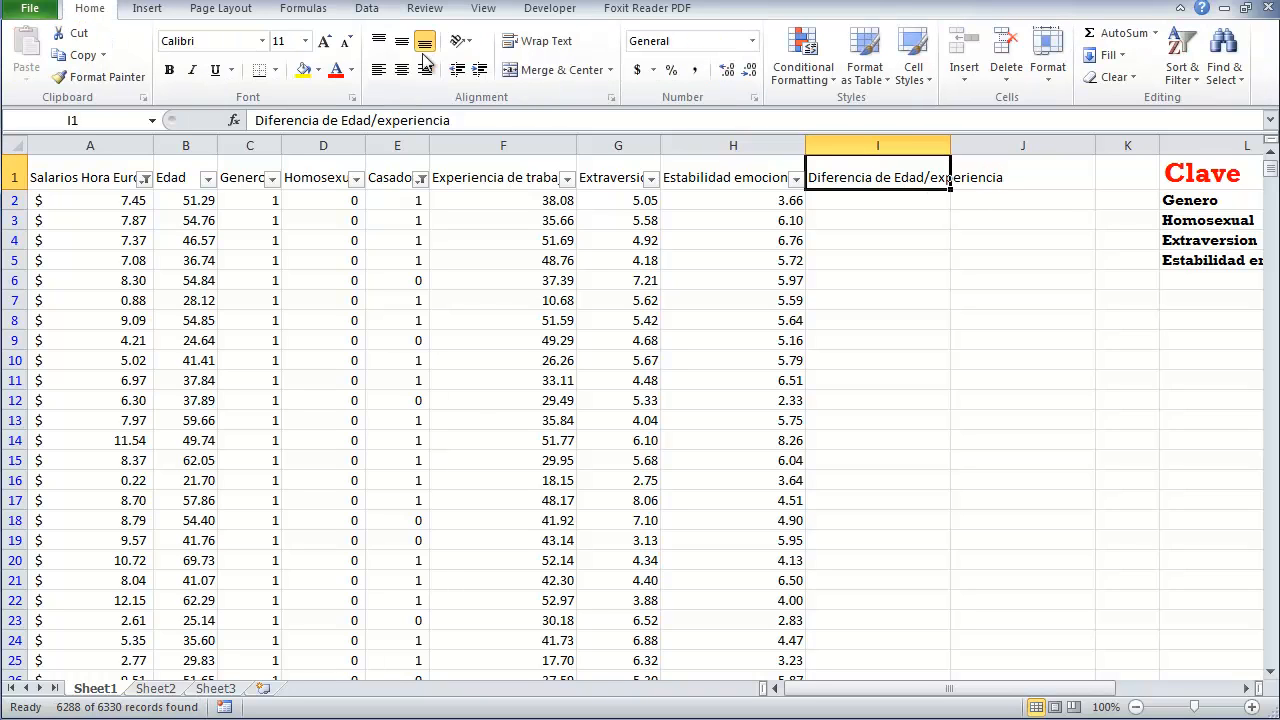
left_click(529, 41)
Enter the formula =B2-F2 in cell I2 to subtract work experience from age.
left_click(847, 214)
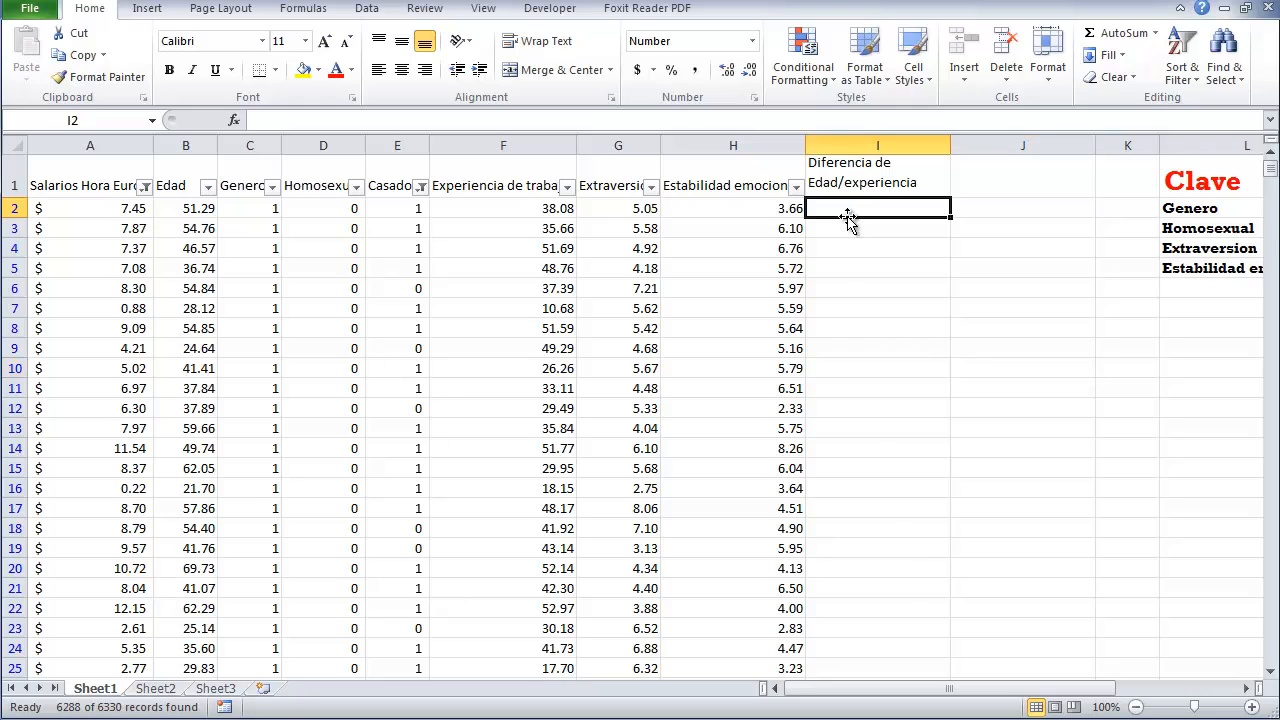
type("=")
key("Left")
key("Left")
key("Left")
key("Left")
key("Left")
key("Left")
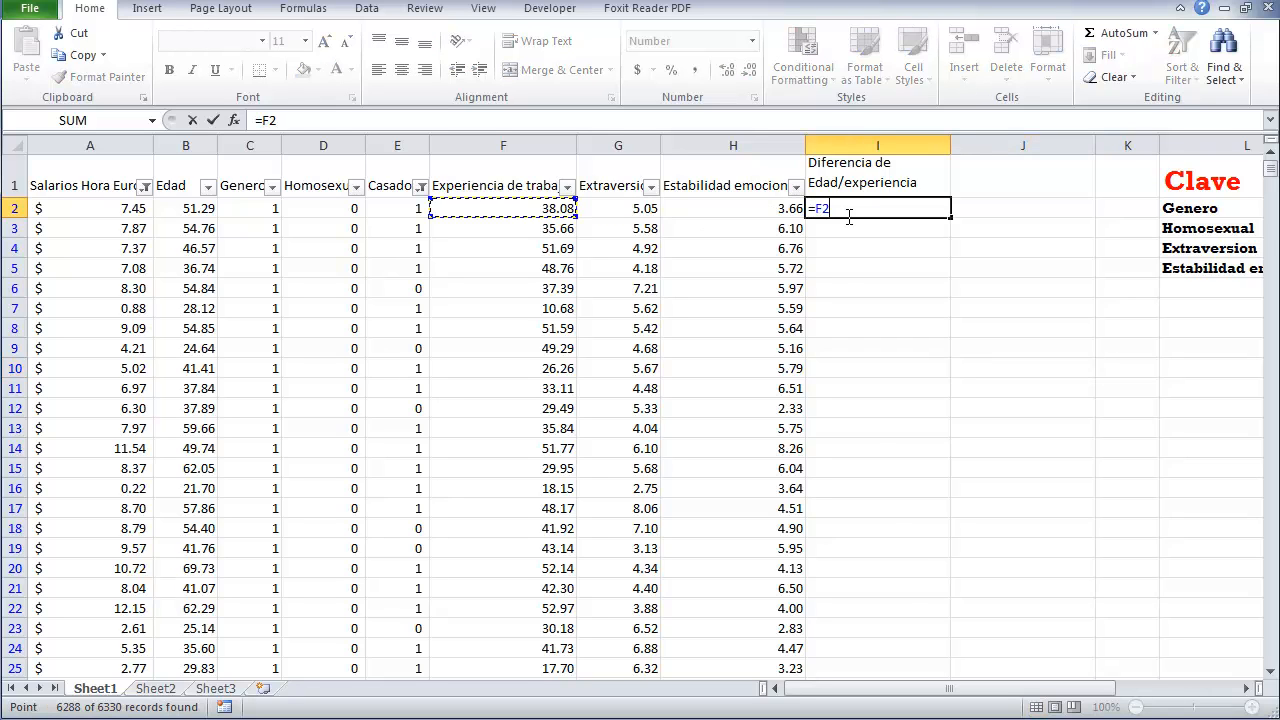
key("Left")
type("-")
key("Left")
key("Left")
key("Left")
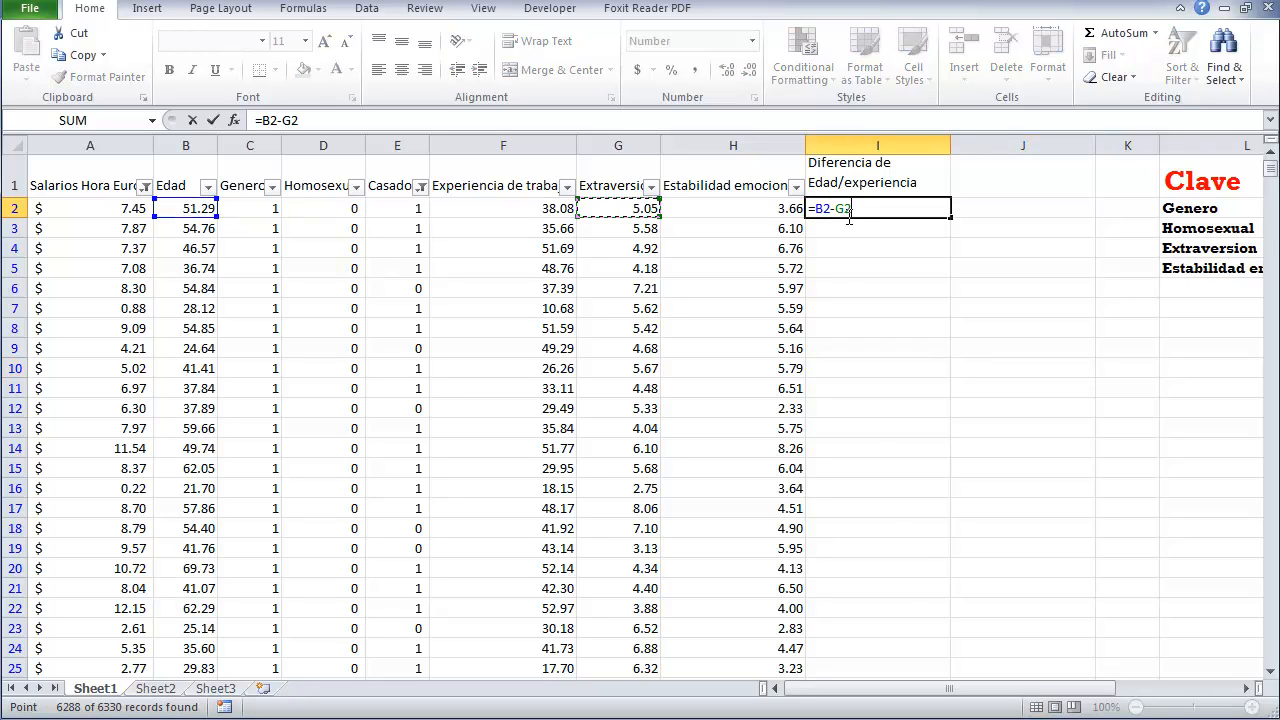
key("Return")
Extend the formula in cell I2 to =B2-F2-16 so it also subtracts 16 years.
left_click(845, 209)
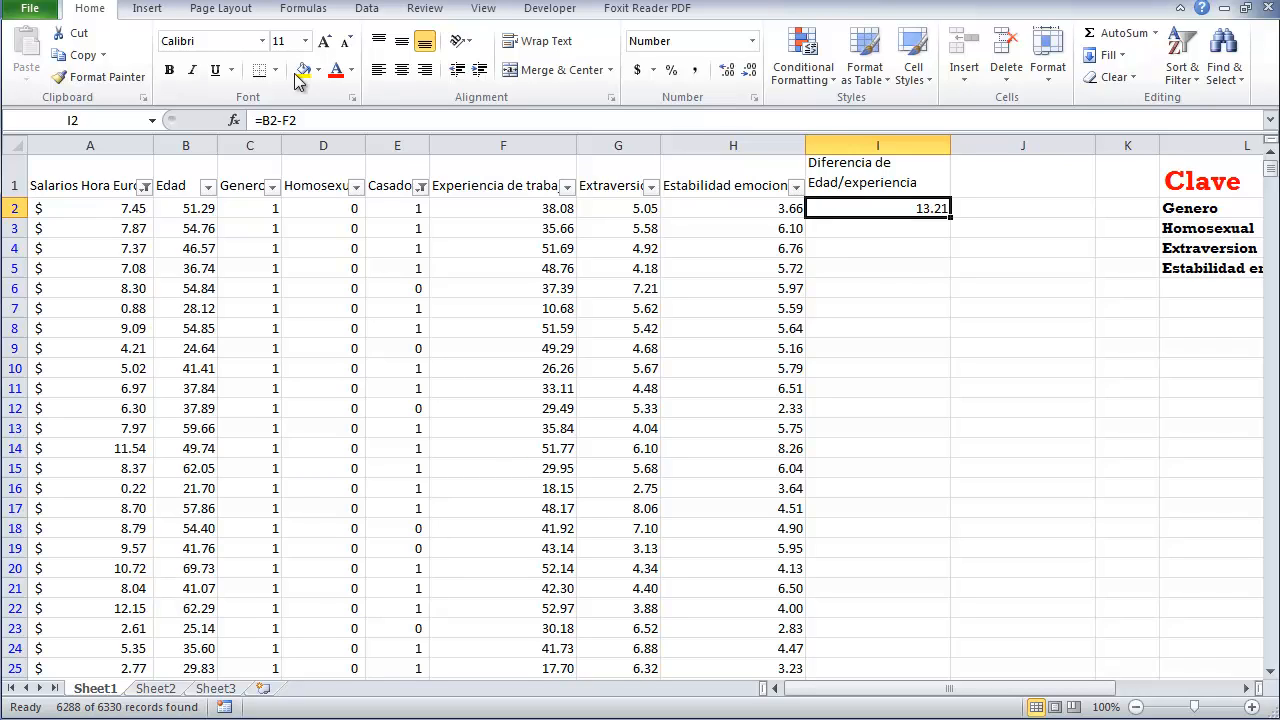
left_click(331, 113)
type("-")
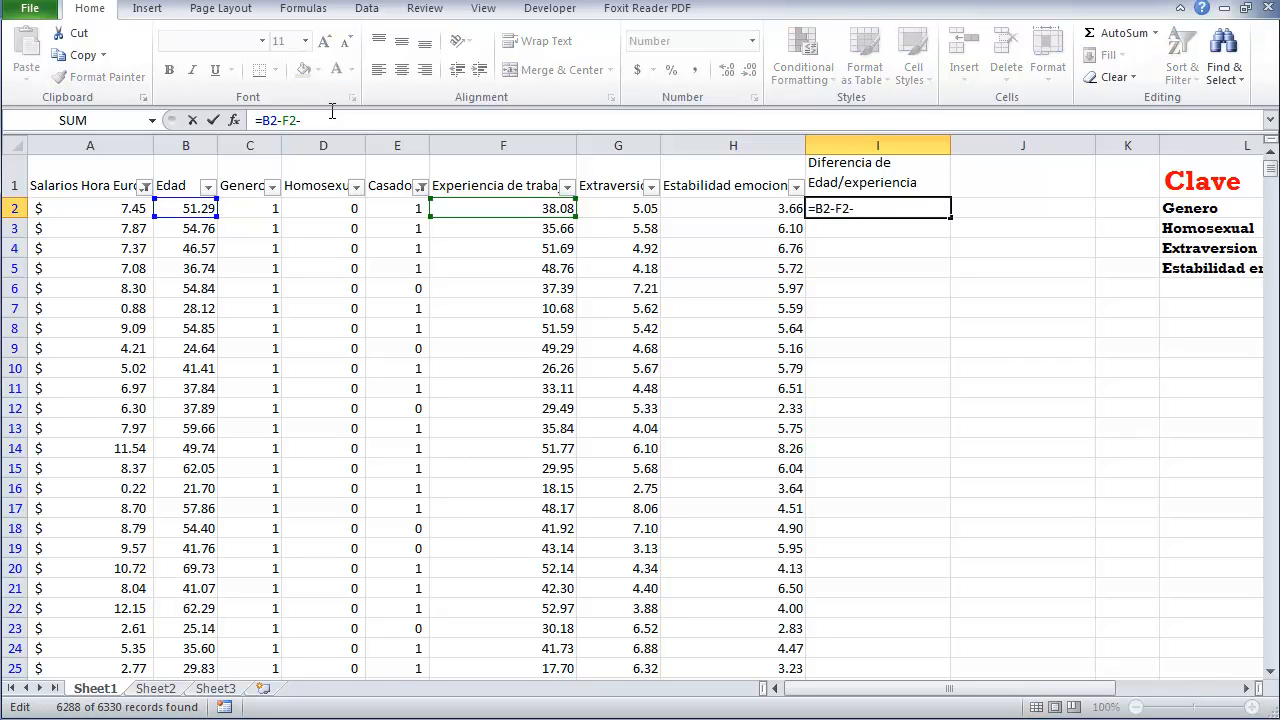
type("16")
key("Return")
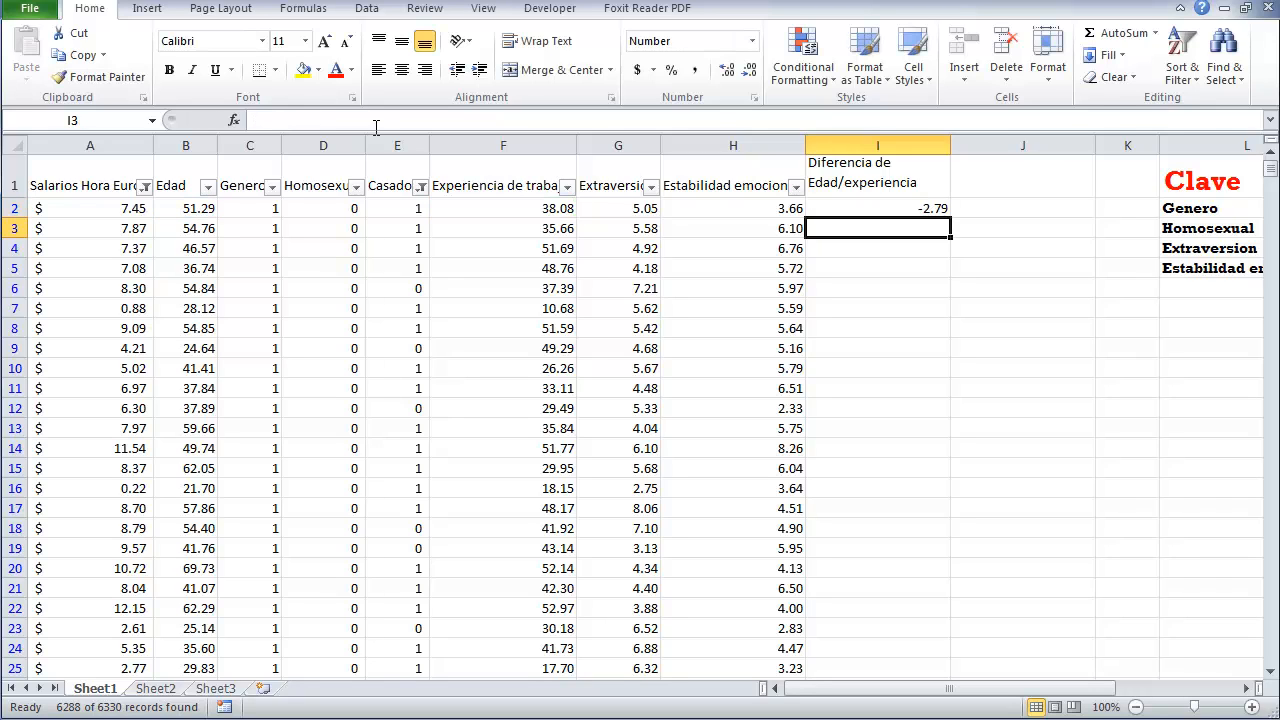
Fill the formula in cell I2 down the whole Diferencia de Edad/experiencia column.
left_click(867, 208)
double_click(950, 218)
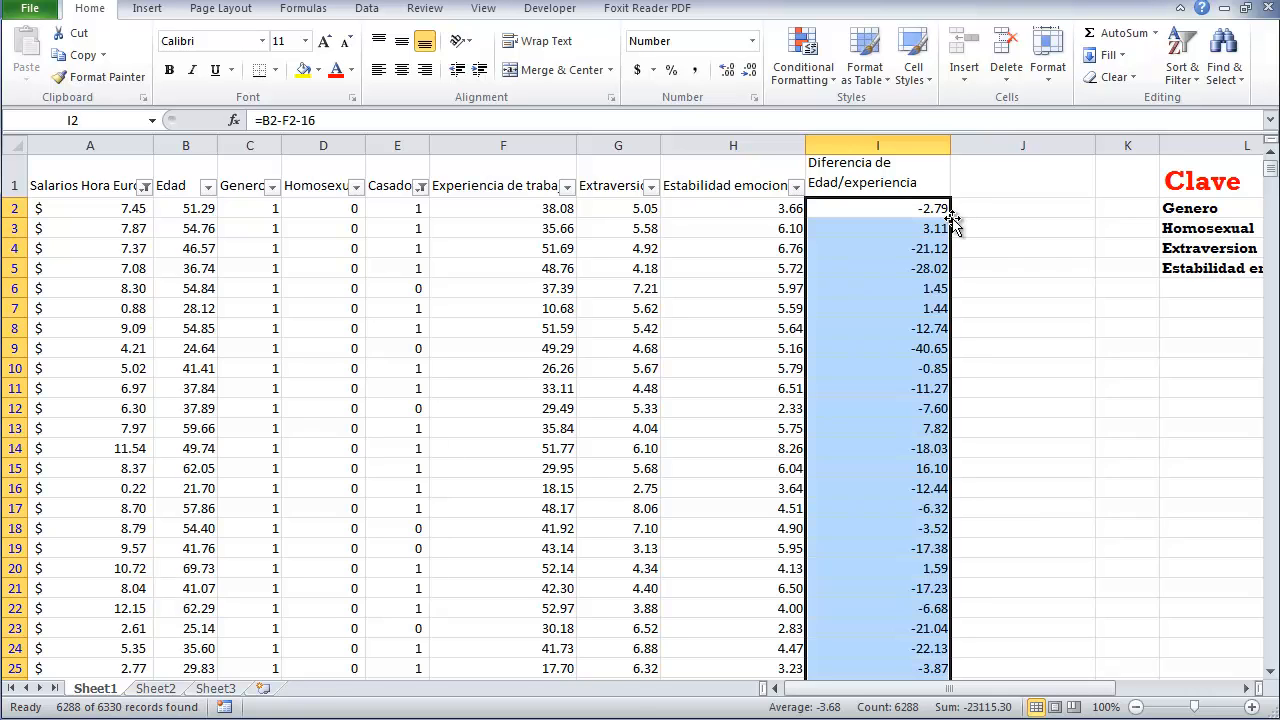
left_click(925, 172)
left_click(354, 10)
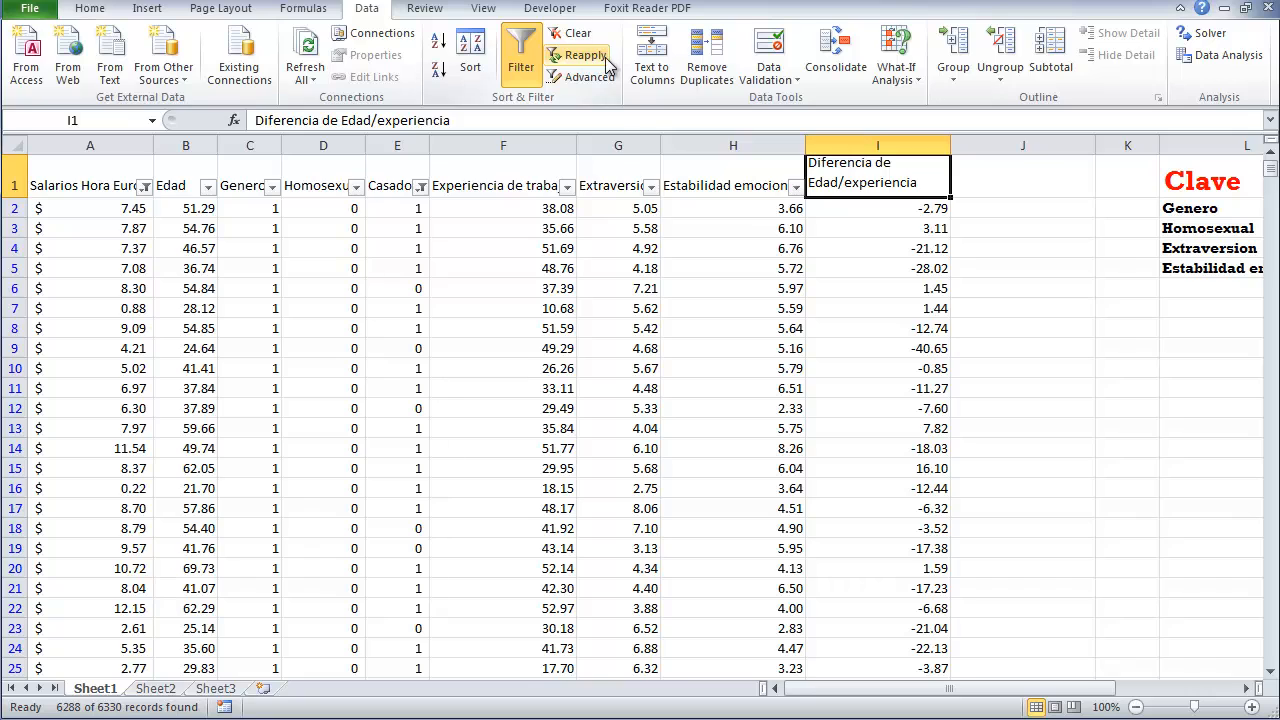
left_click(1228, 55)
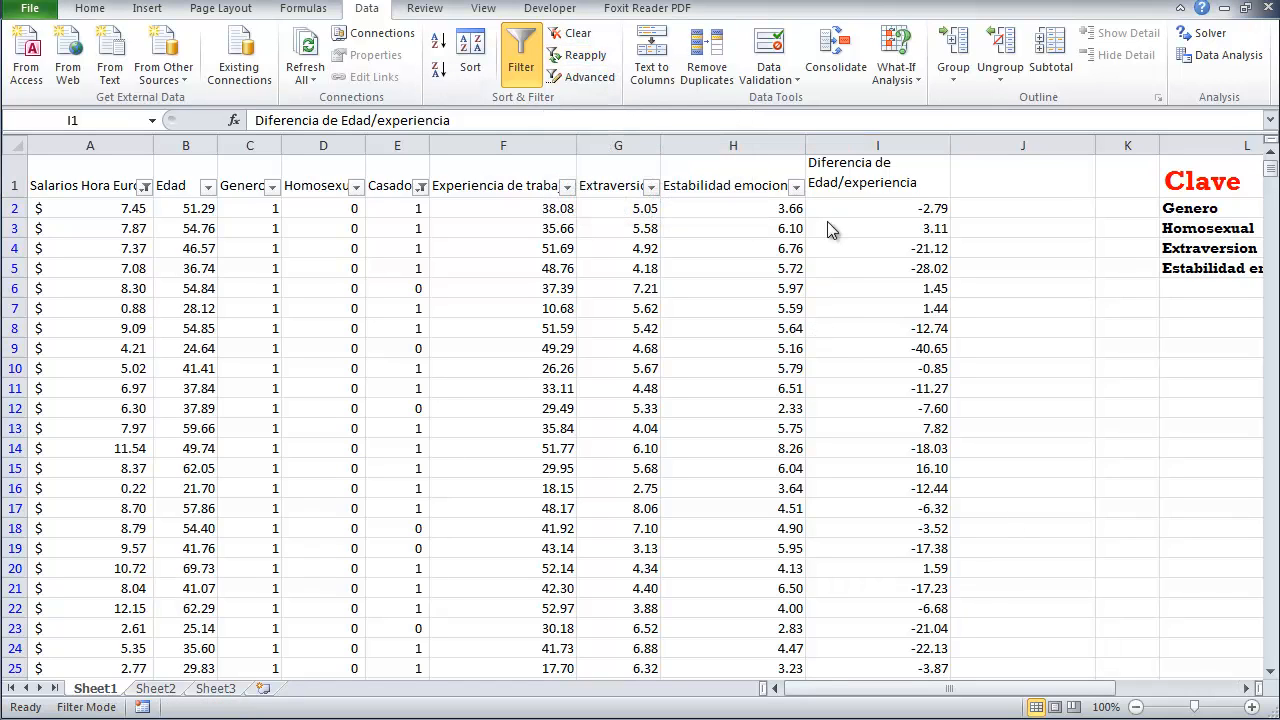
left_click(910, 391)
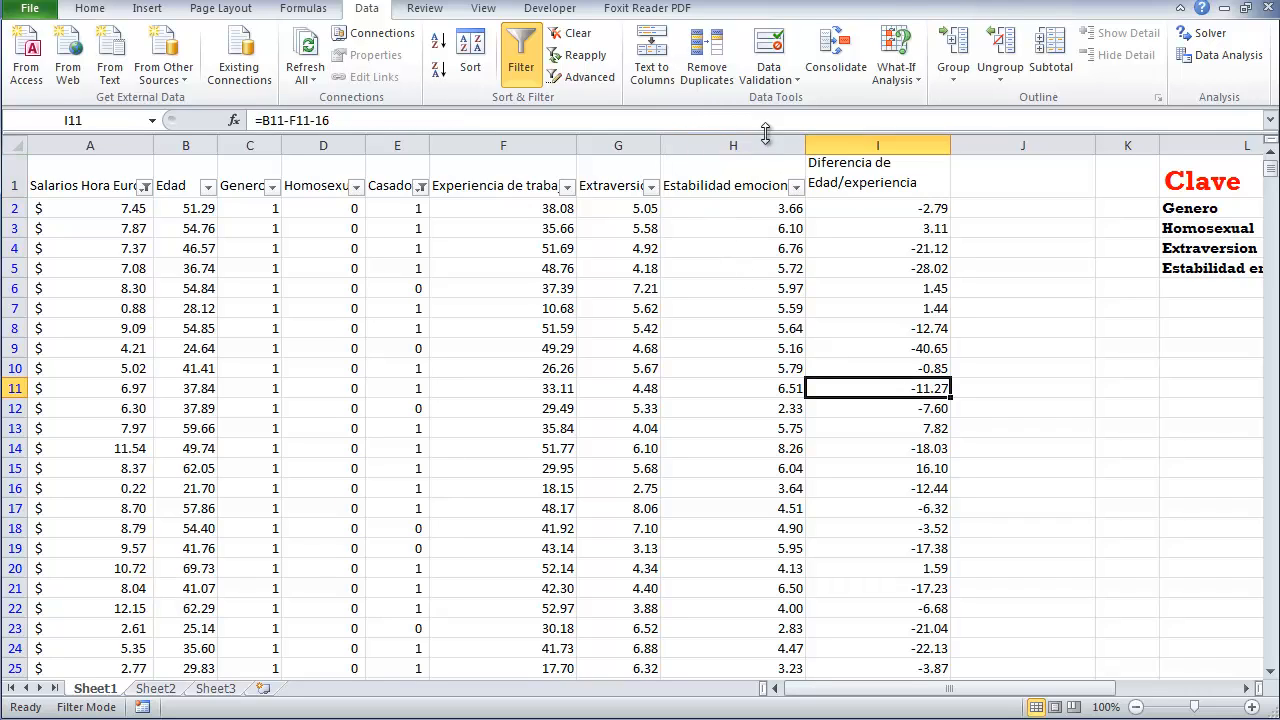
left_click(874, 181)
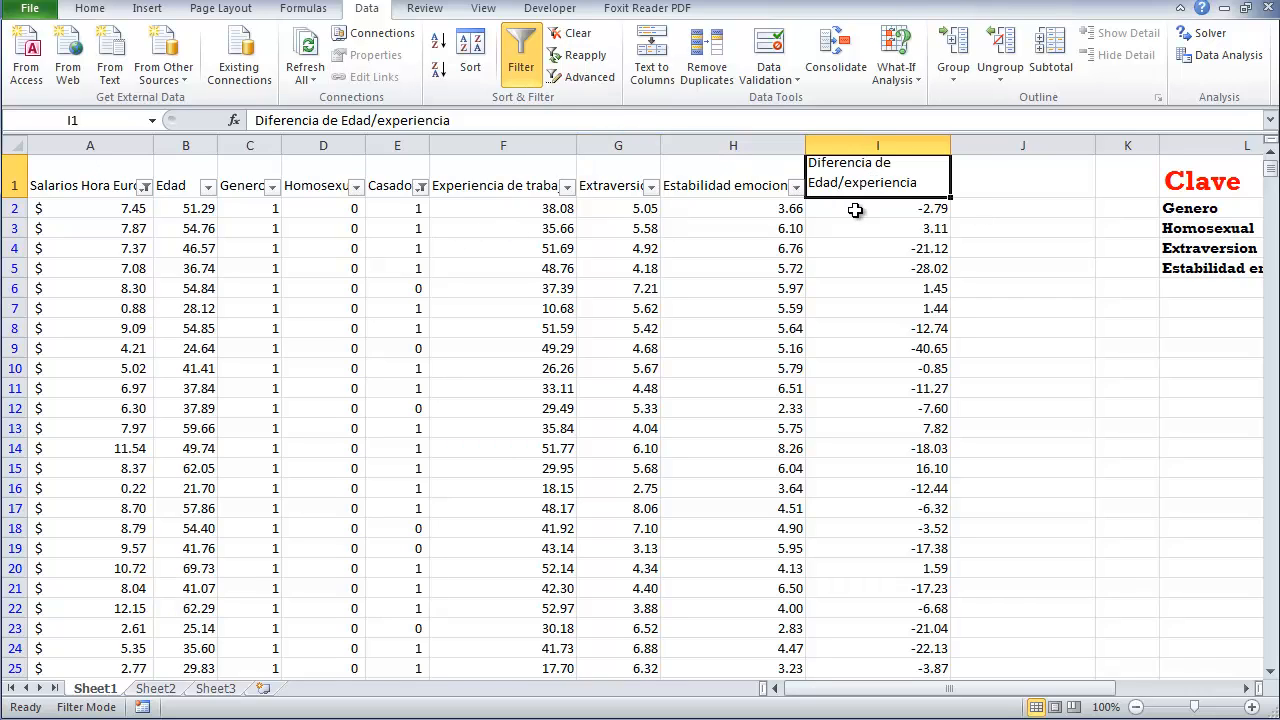
left_click(857, 227)
Turn the header filters off and on again so they also cover the Diferencia de Edad/experiencia column.
left_click(878, 188)
left_click(578, 55)
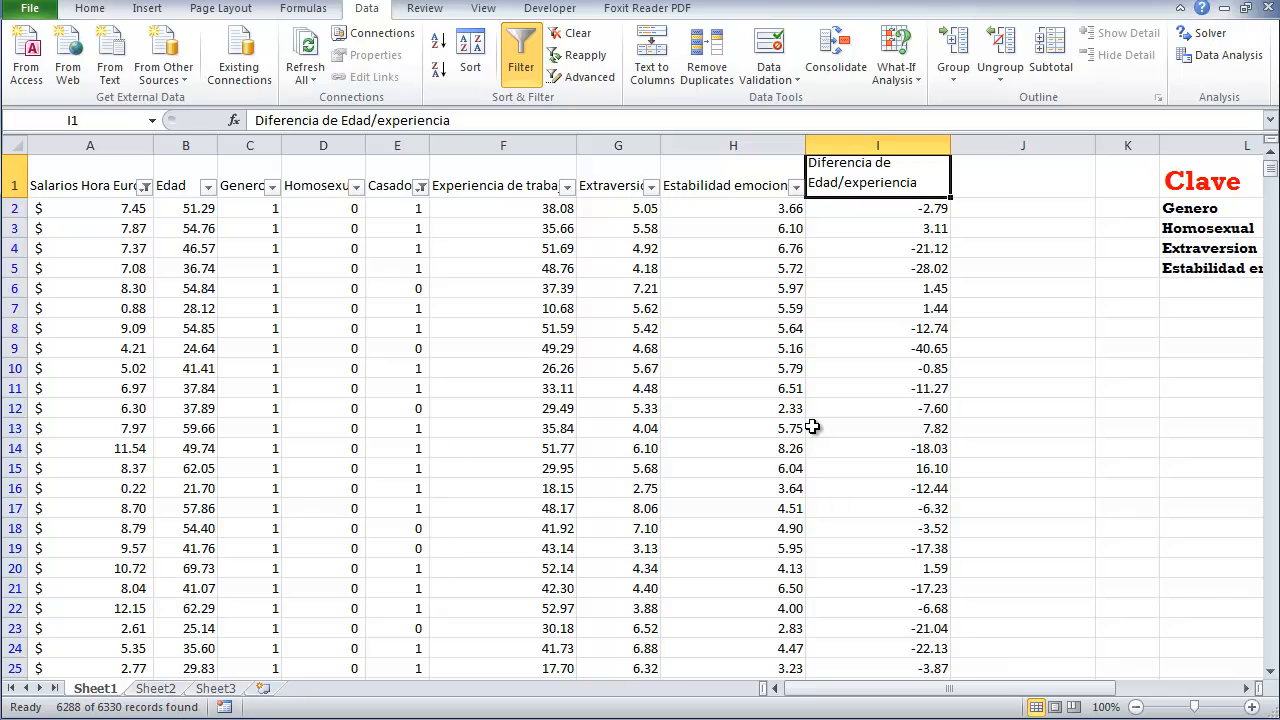
left_click(521, 70)
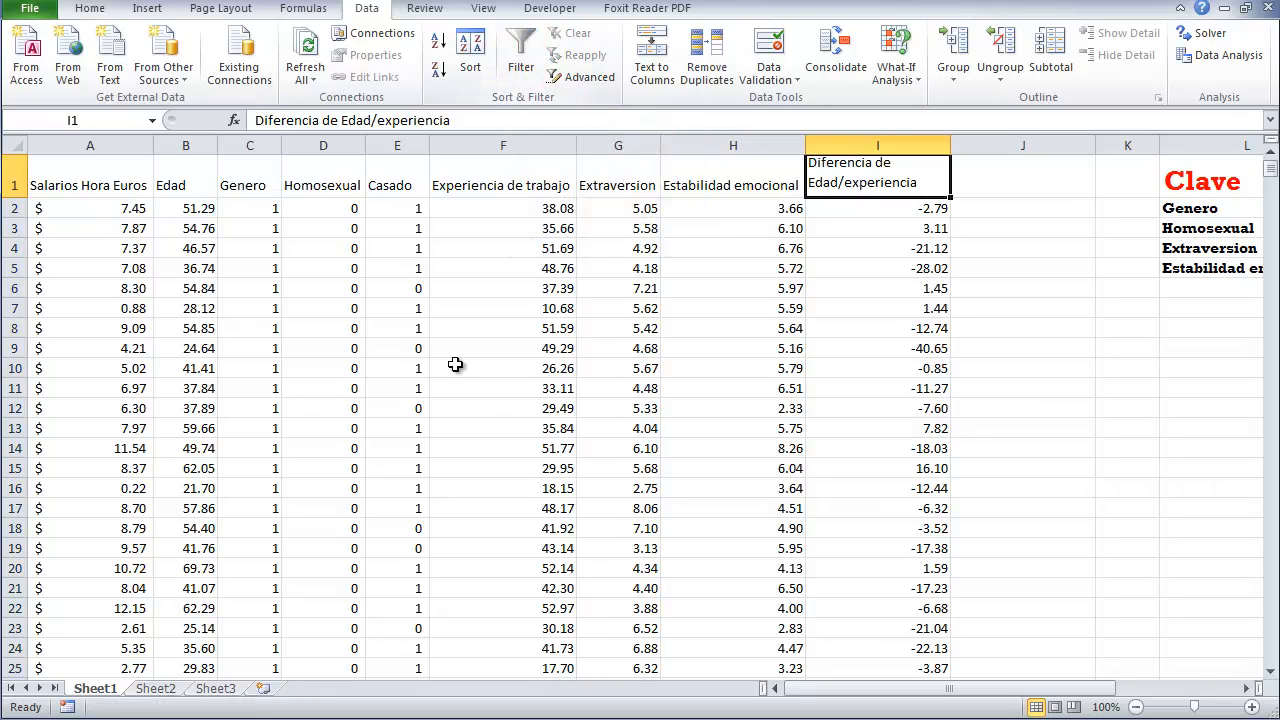
left_click(519, 76)
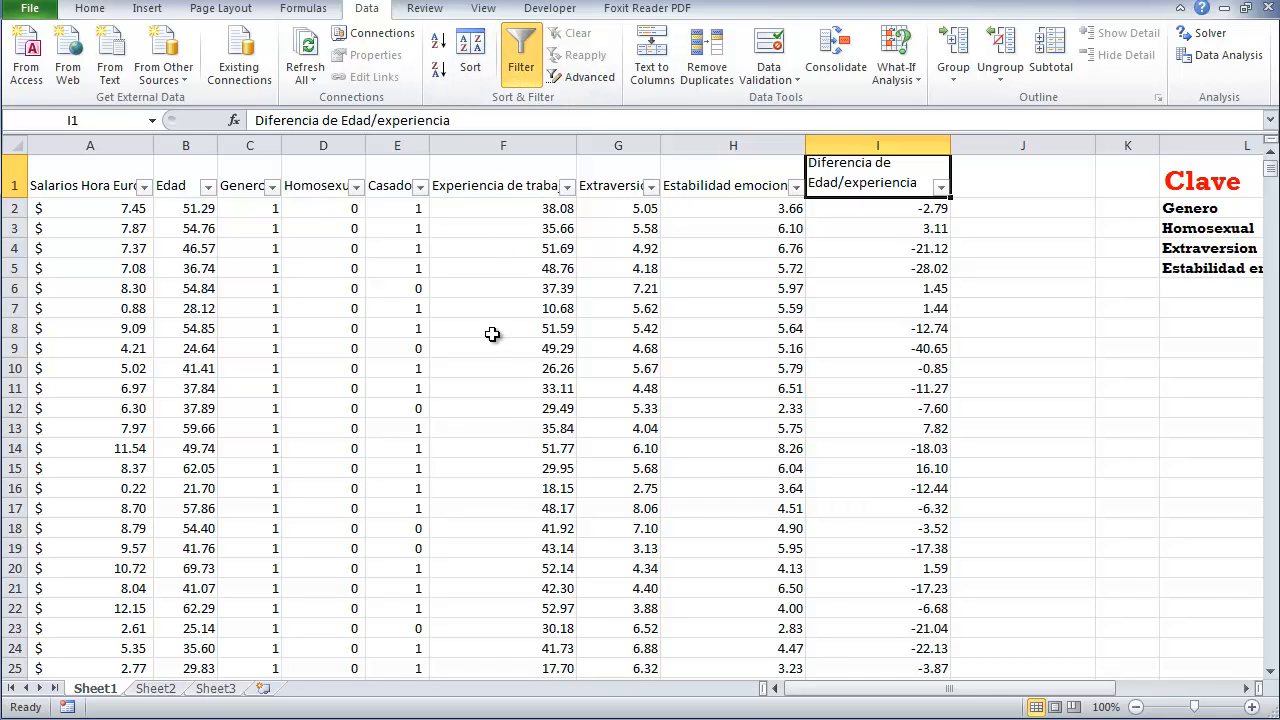
Filter Salarios Hora Euros to show only values greater than or equal to 0.
left_click(144, 187)
mouse_move(140, 321)
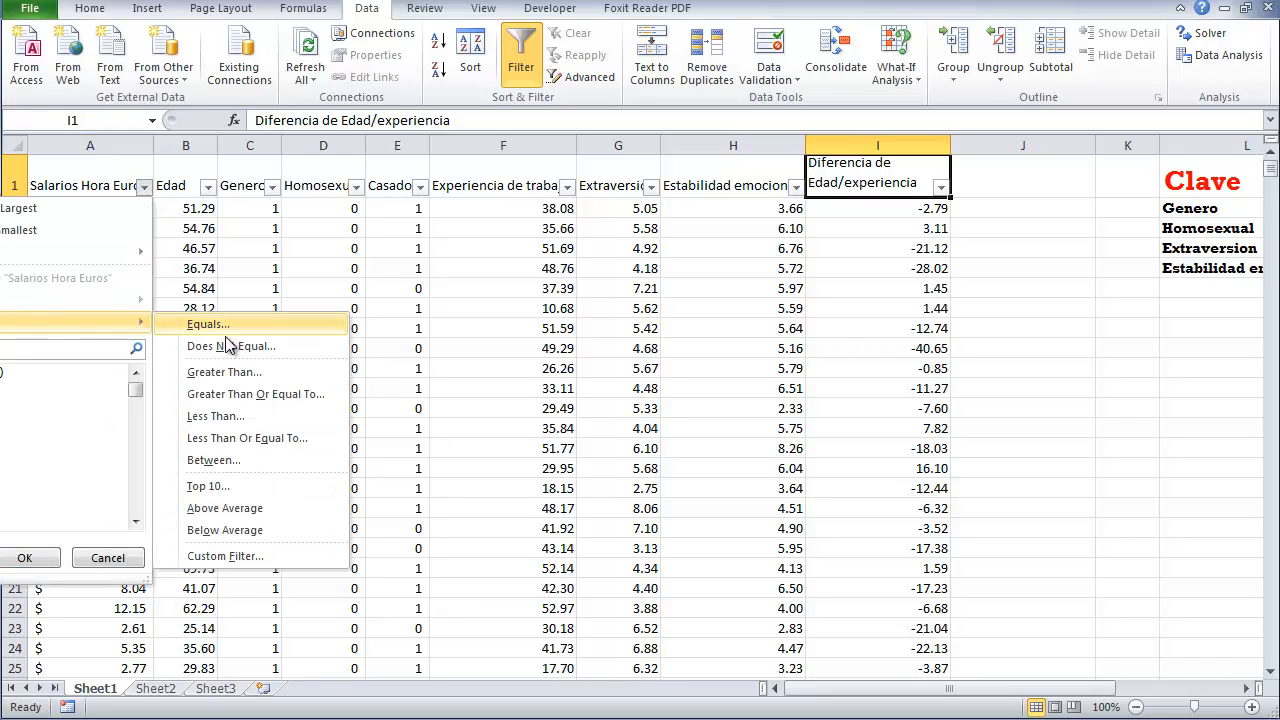
left_click(280, 394)
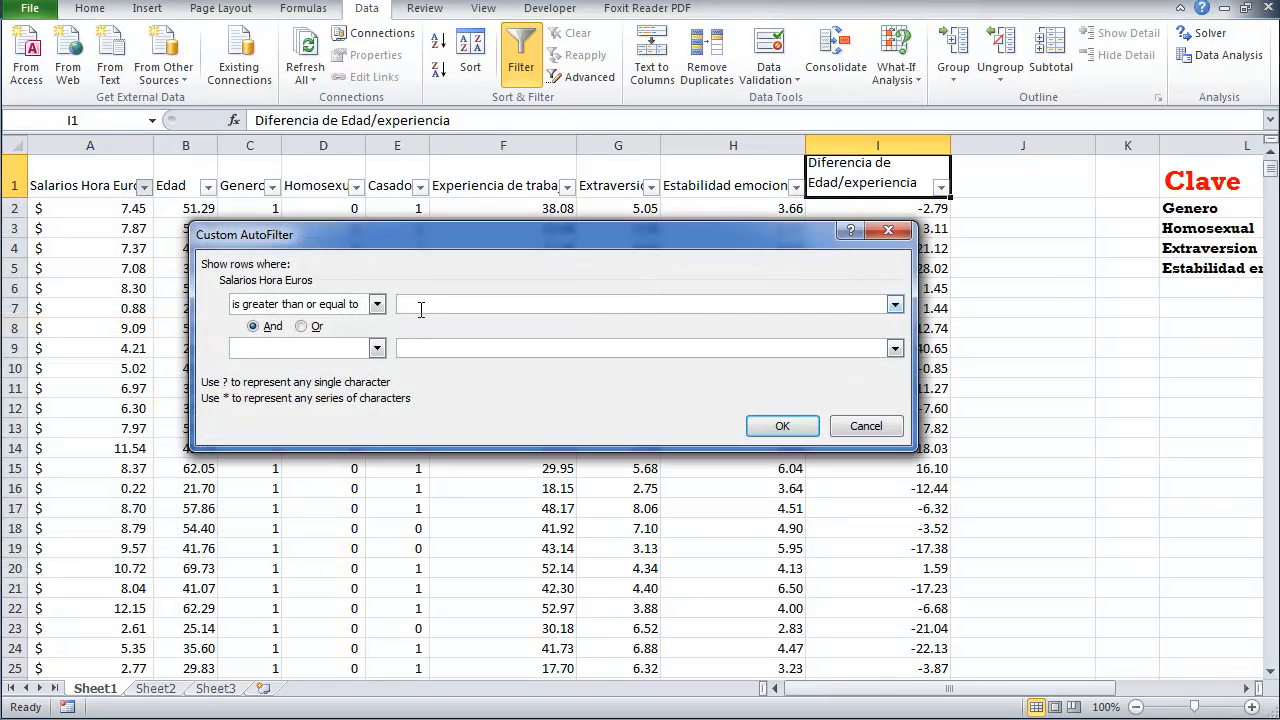
type("0")
left_click(782, 426)
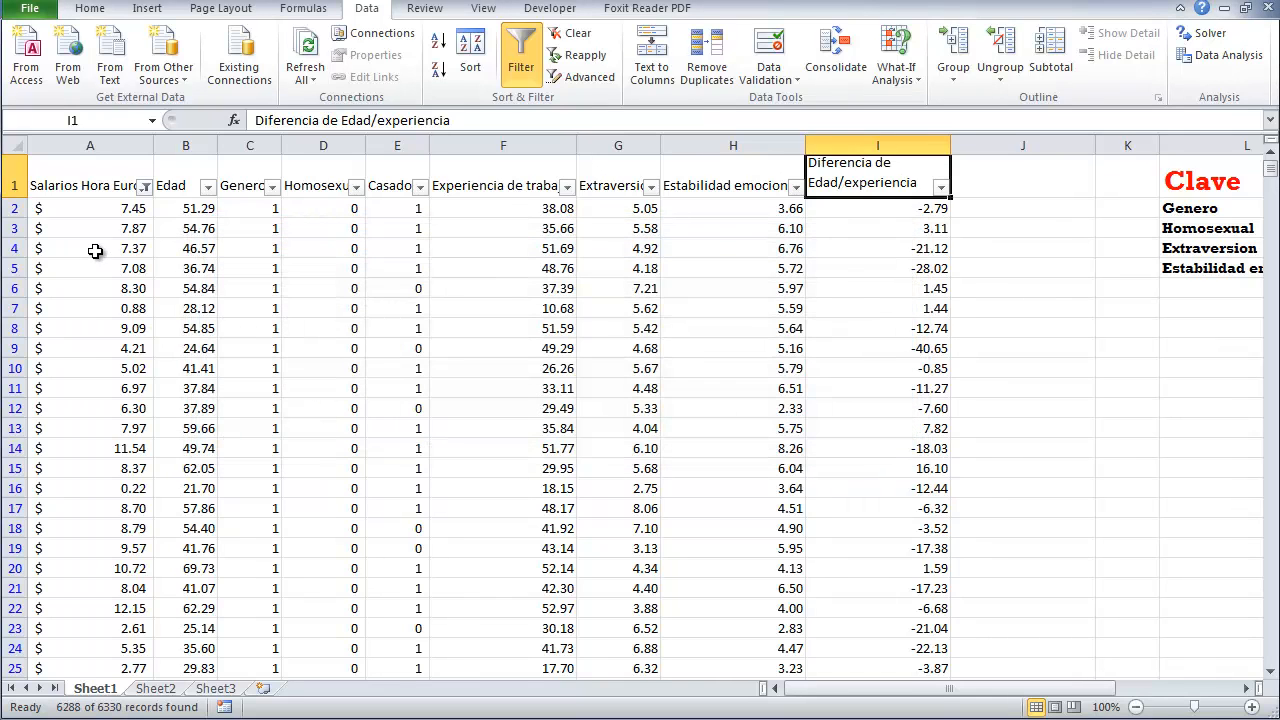
left_click(98, 252)
Check the values listed in the Casado, Genero and Homosexual filters without changing them.
left_click(420, 187)
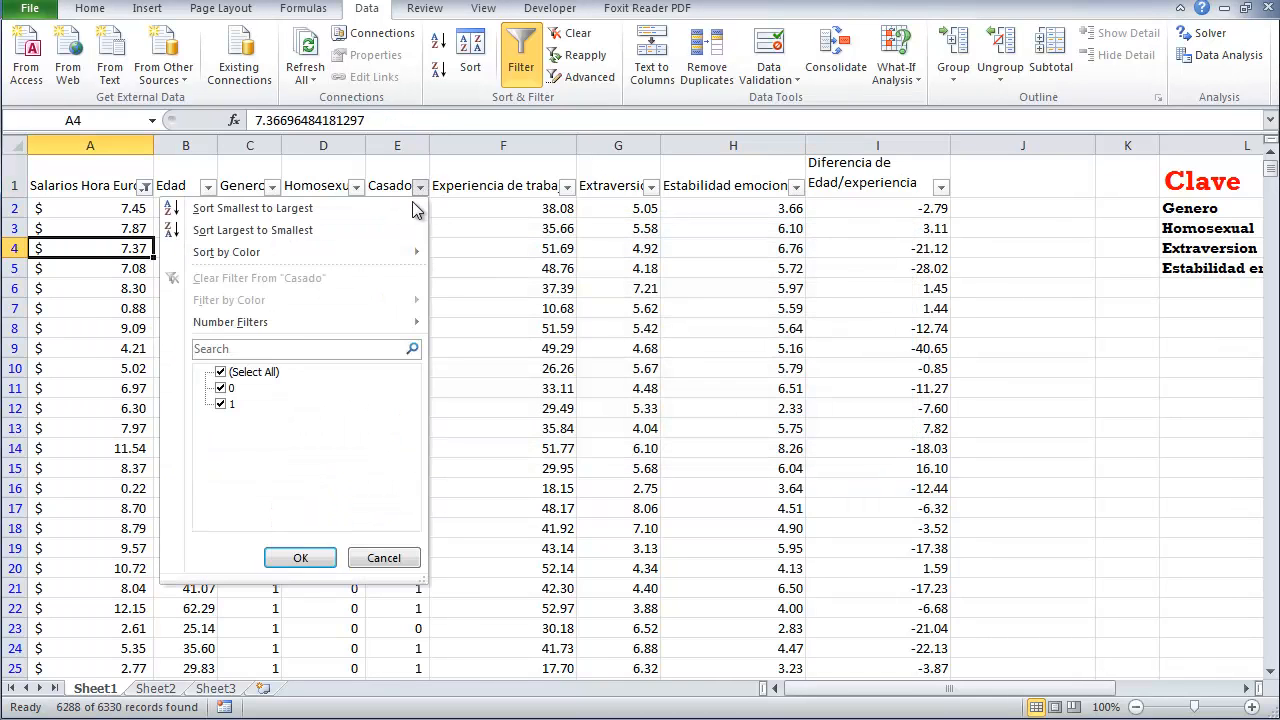
left_click(383, 558)
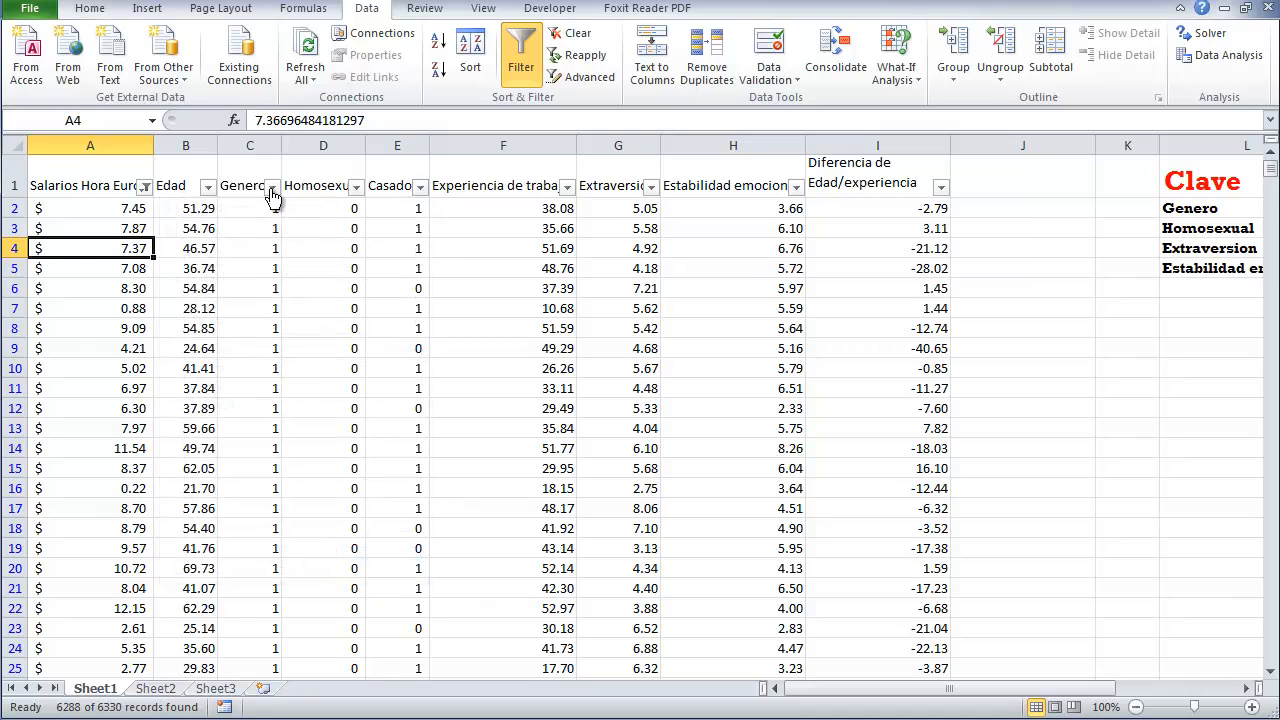
left_click(271, 187)
left_click(255, 566)
left_click(356, 187)
left_click(320, 558)
Filter Diferencia de Edad/experiencia to show only values greater than or equal to 0.
left_click(854, 178)
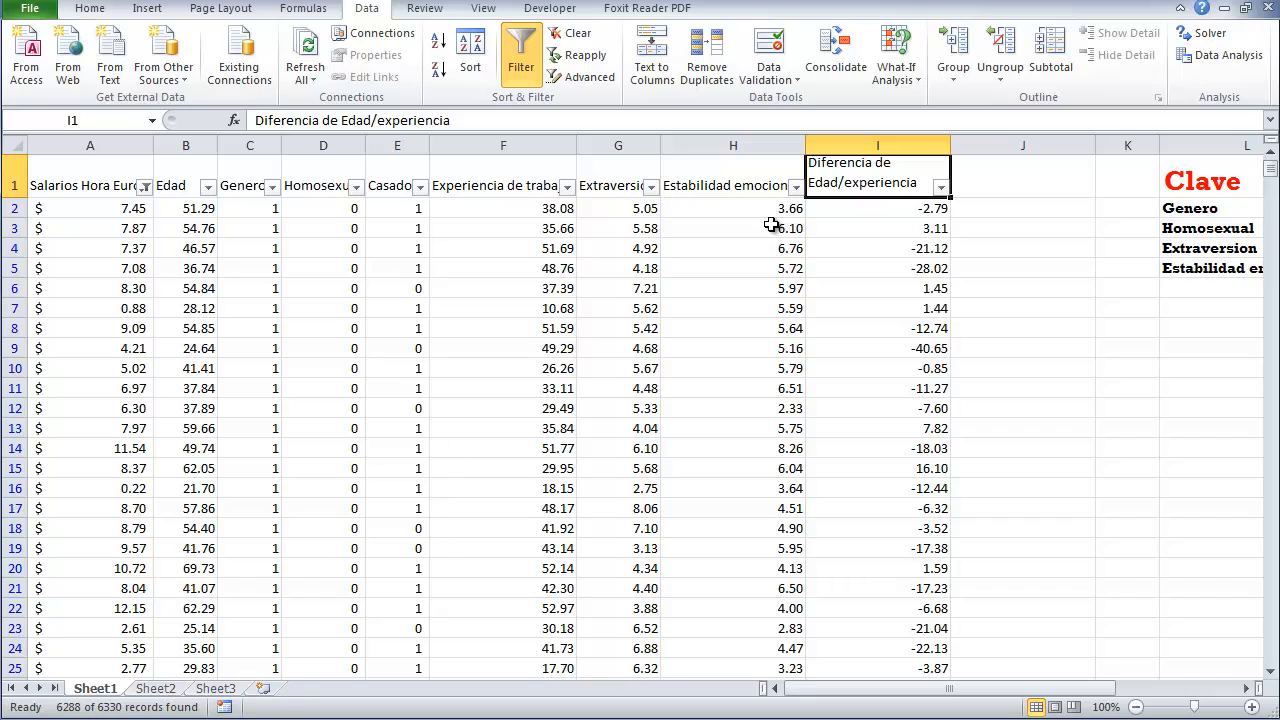
left_click(876, 208)
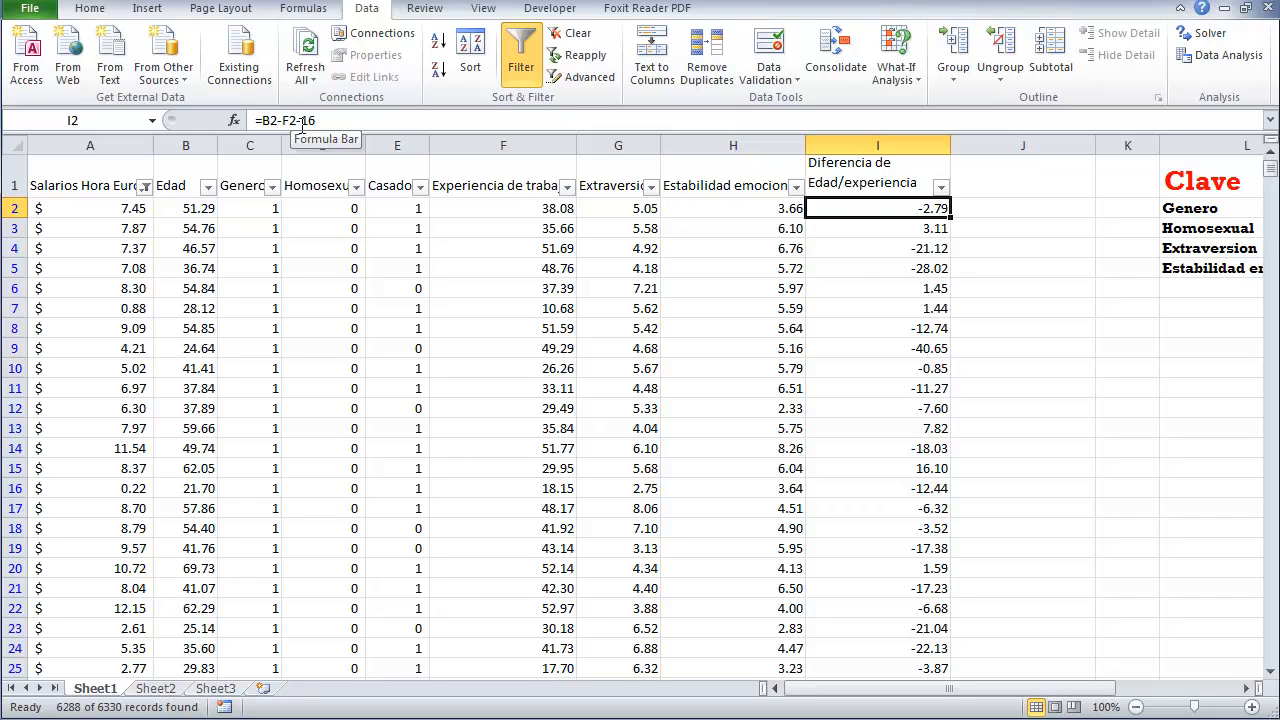
left_click(914, 178)
left_click(941, 187)
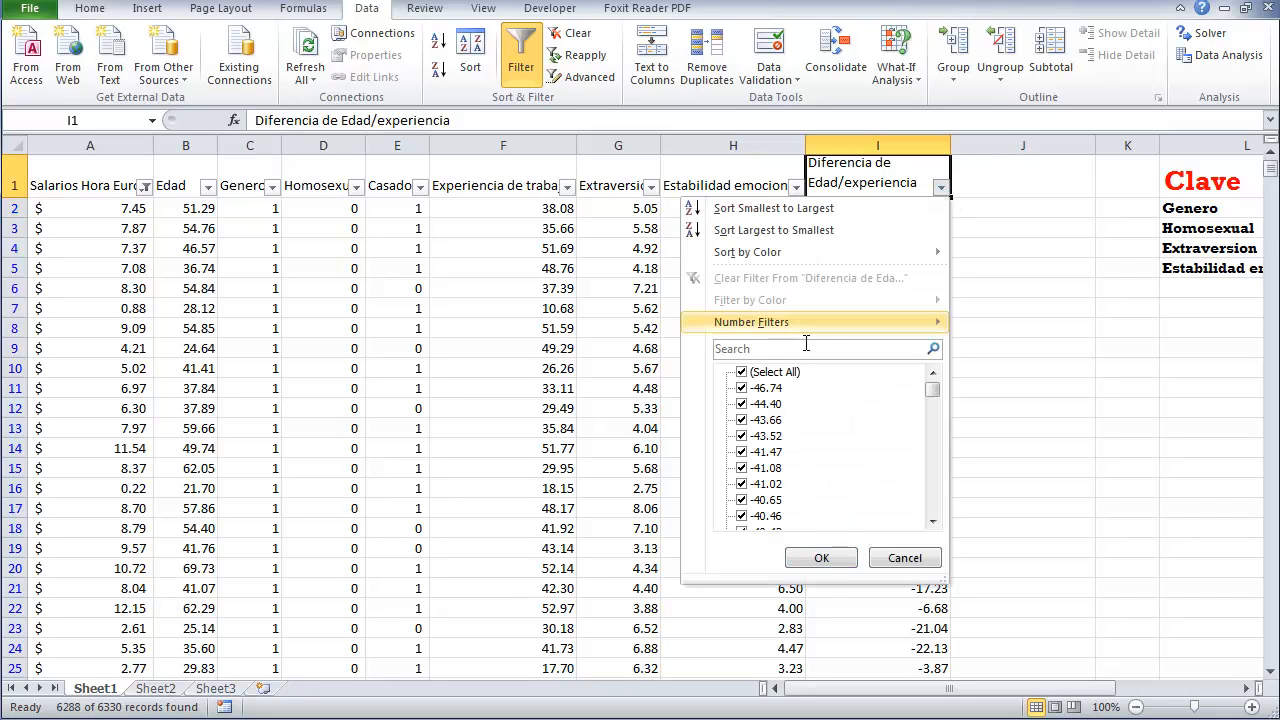
mouse_move(745, 322)
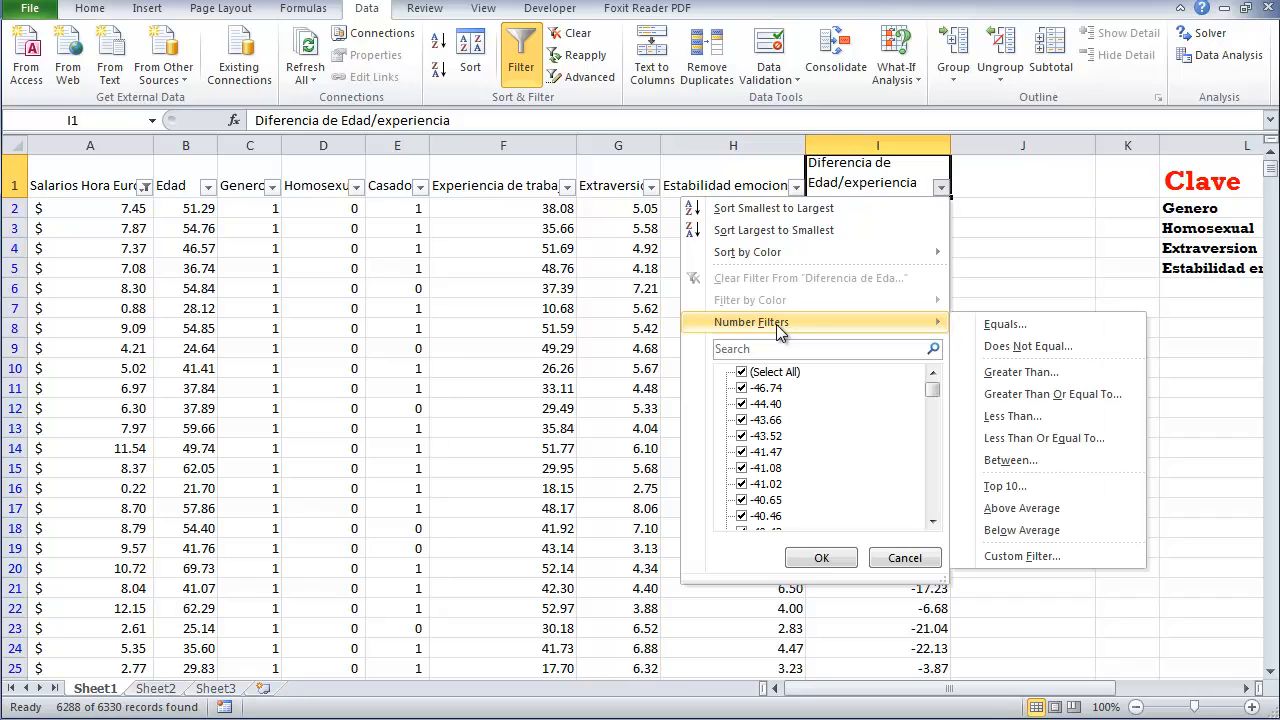
left_click(1040, 394)
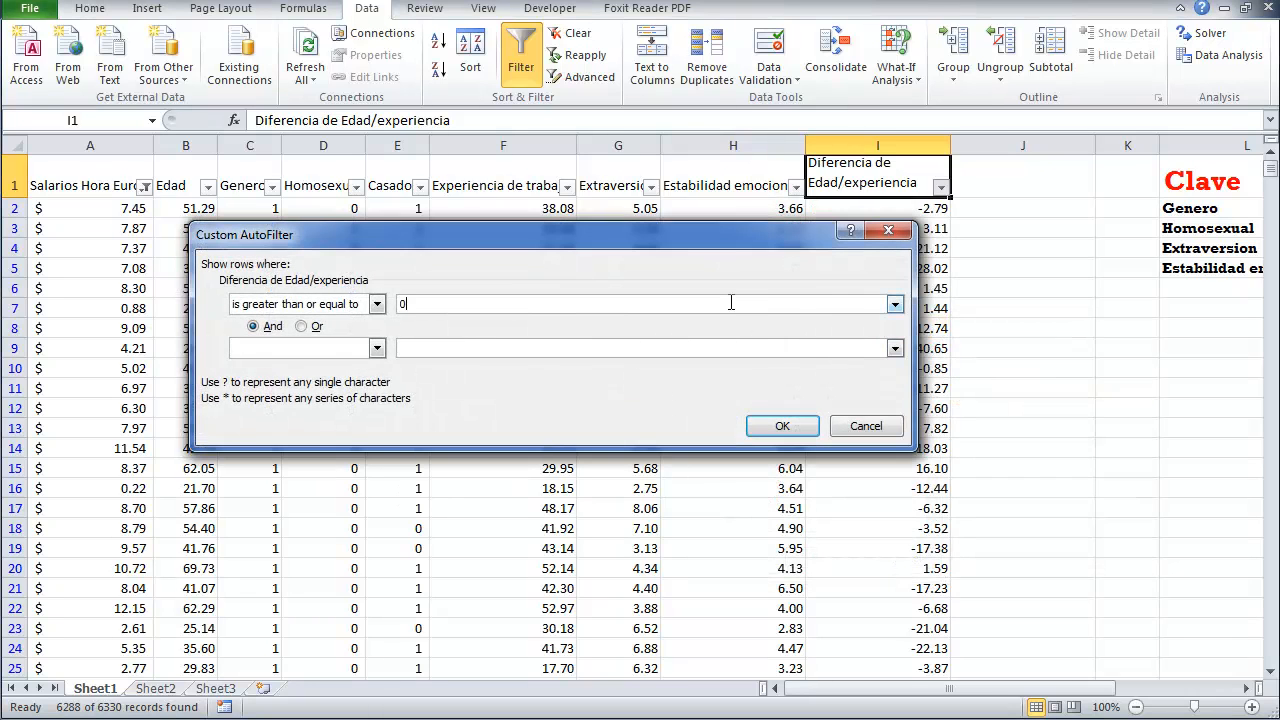
left_click(790, 428)
left_click(926, 328)
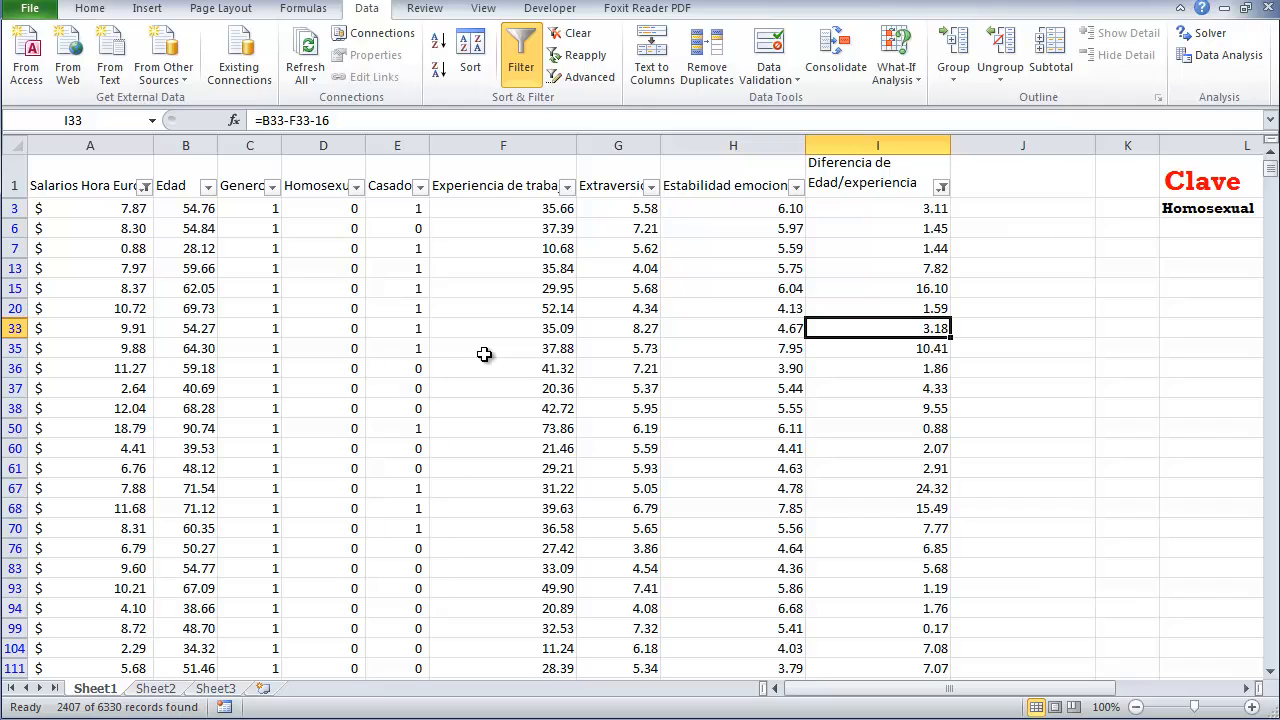
Select all filtered salary values to read their summary statistics, and return to the first rows of the table.
left_click(88, 207)
key("ctrl+shift+Down")
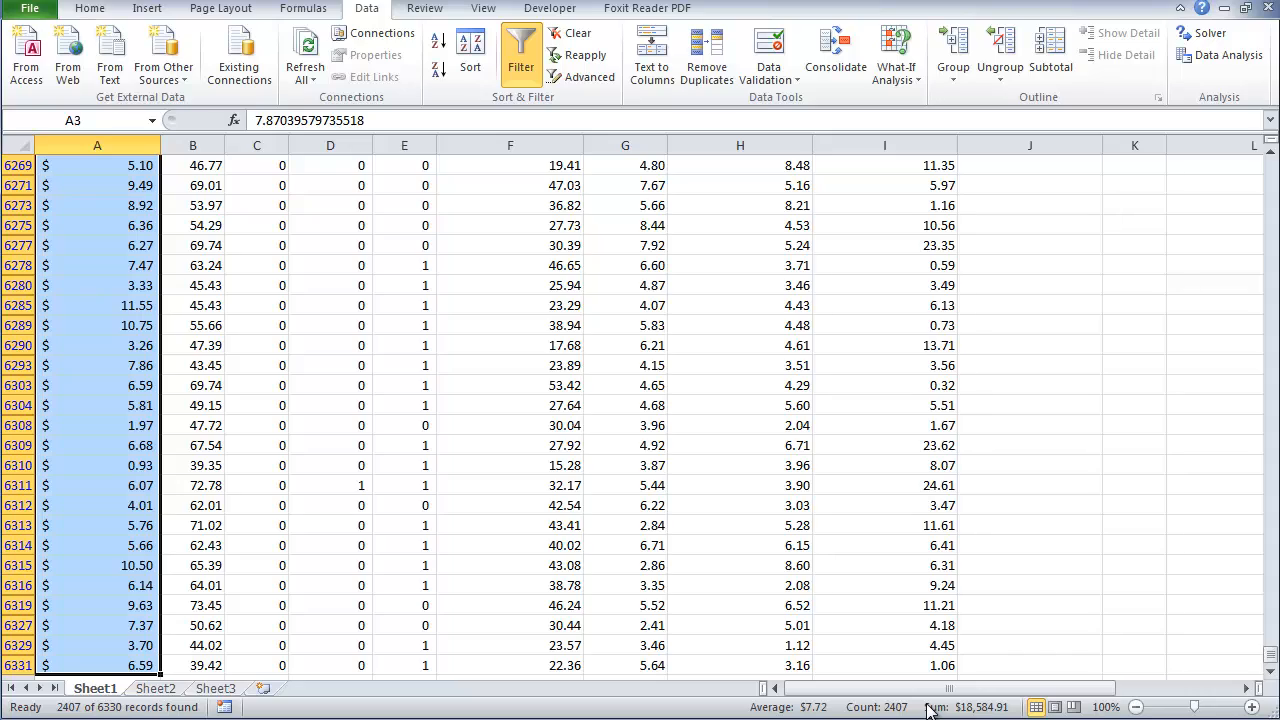
left_click(660, 605)
scroll(700, 600, "up", 10)
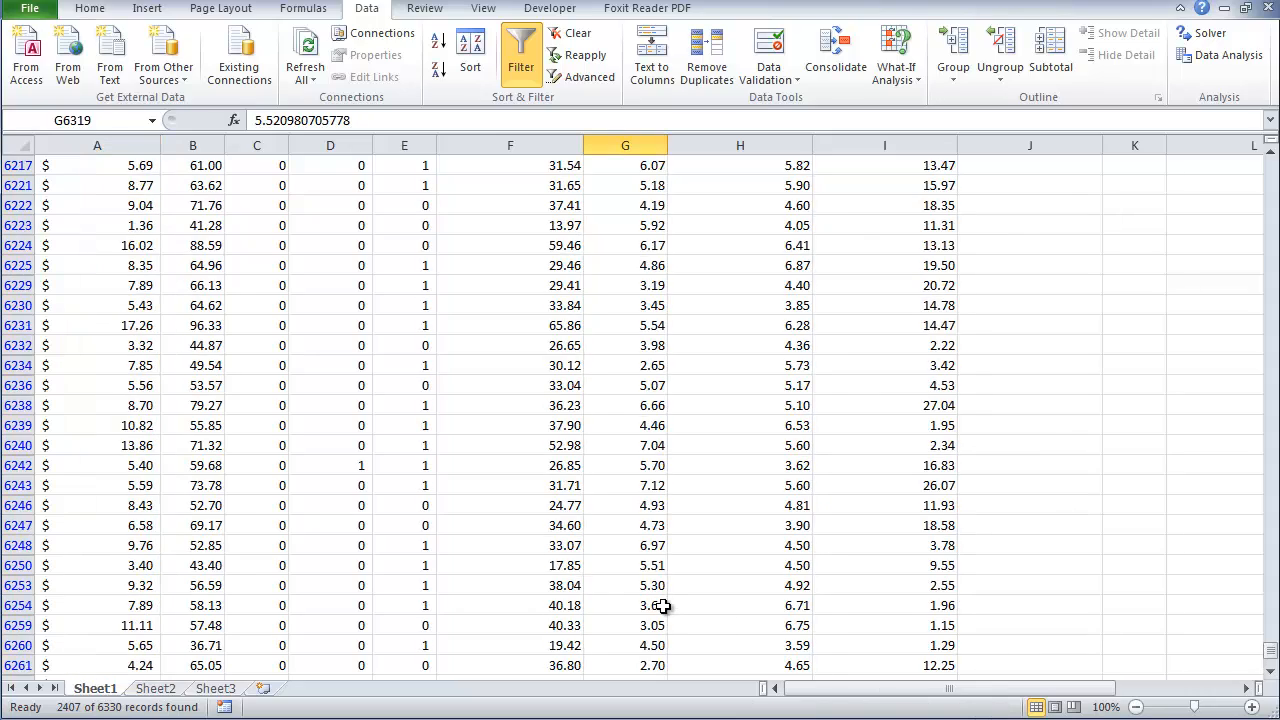
left_click_drag(1270, 652, 1270, 165)
left_click(833, 286)
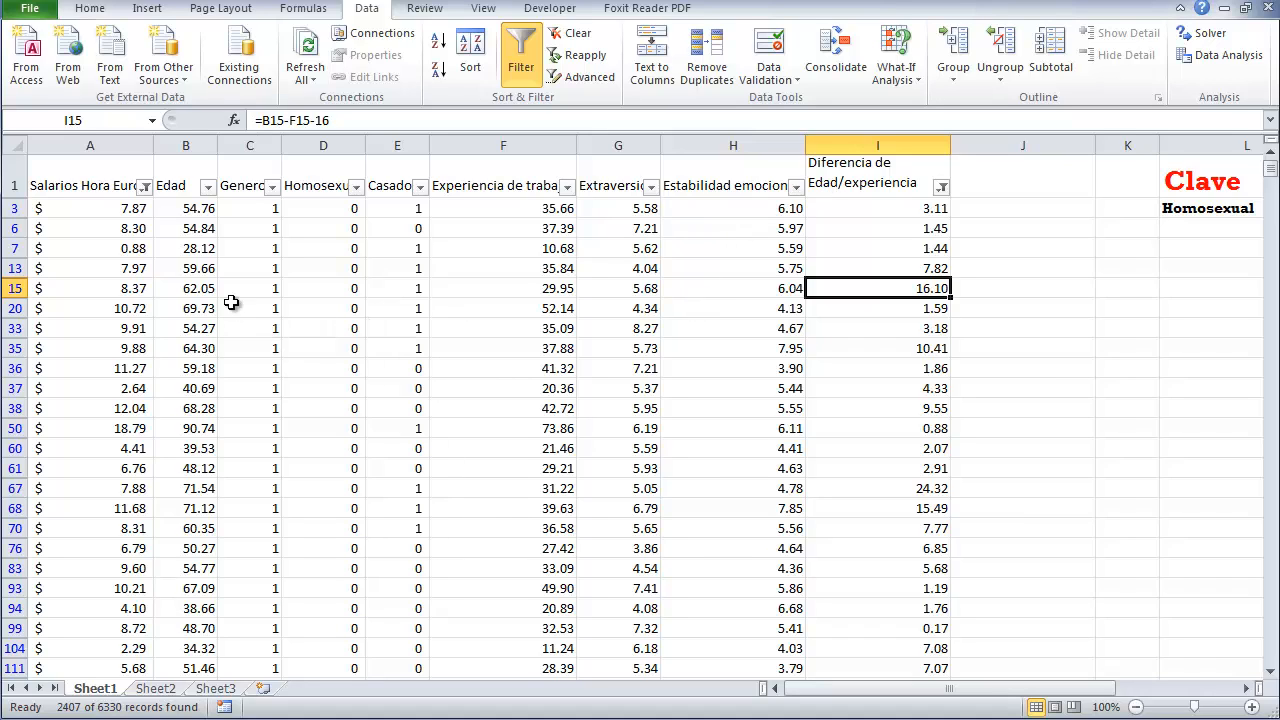
Examine the row numbers of the filtered records to see which rows are hidden.
left_click(187, 208)
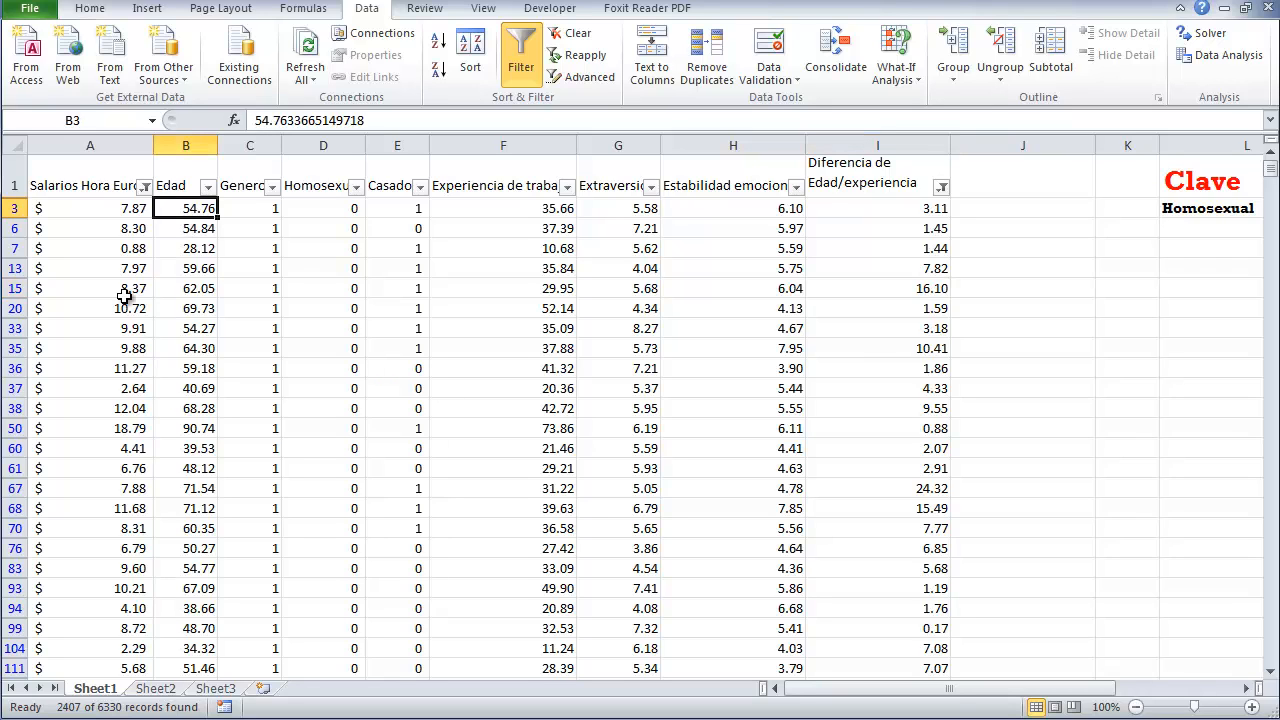
left_click_drag(14, 210, 8, 348)
left_click(120, 368)
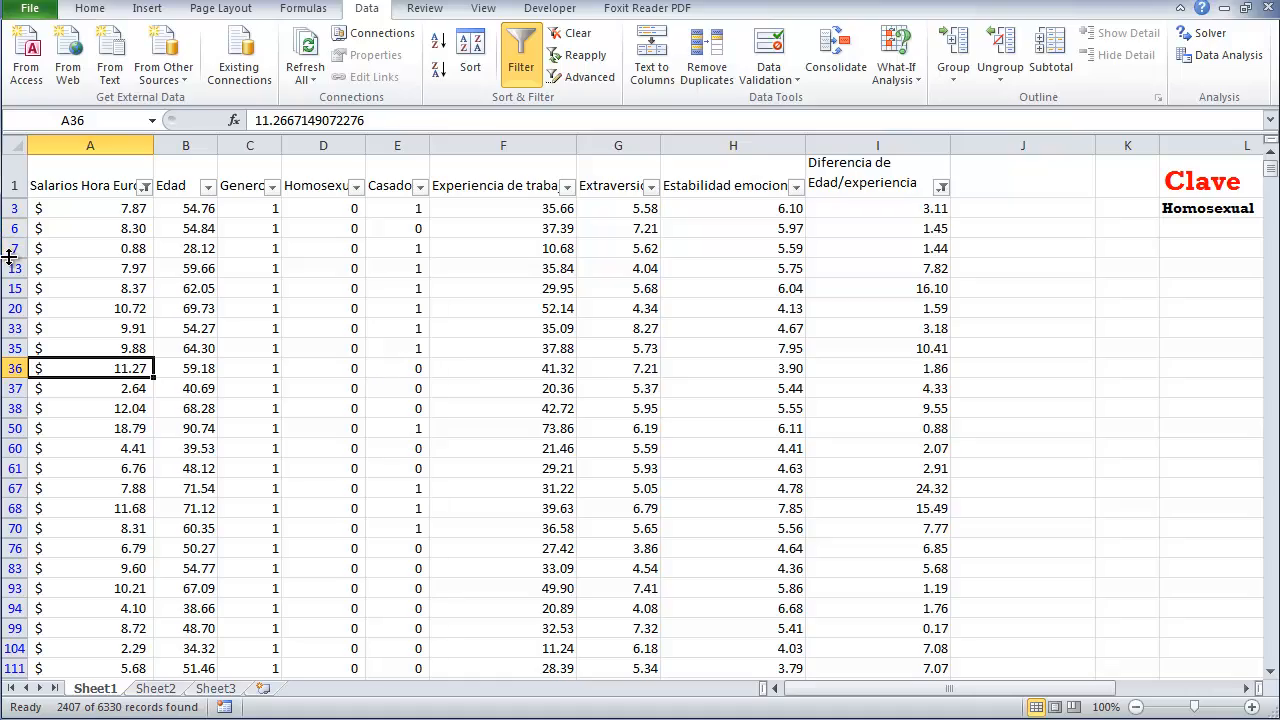
scroll(92, 430, "down", 15)
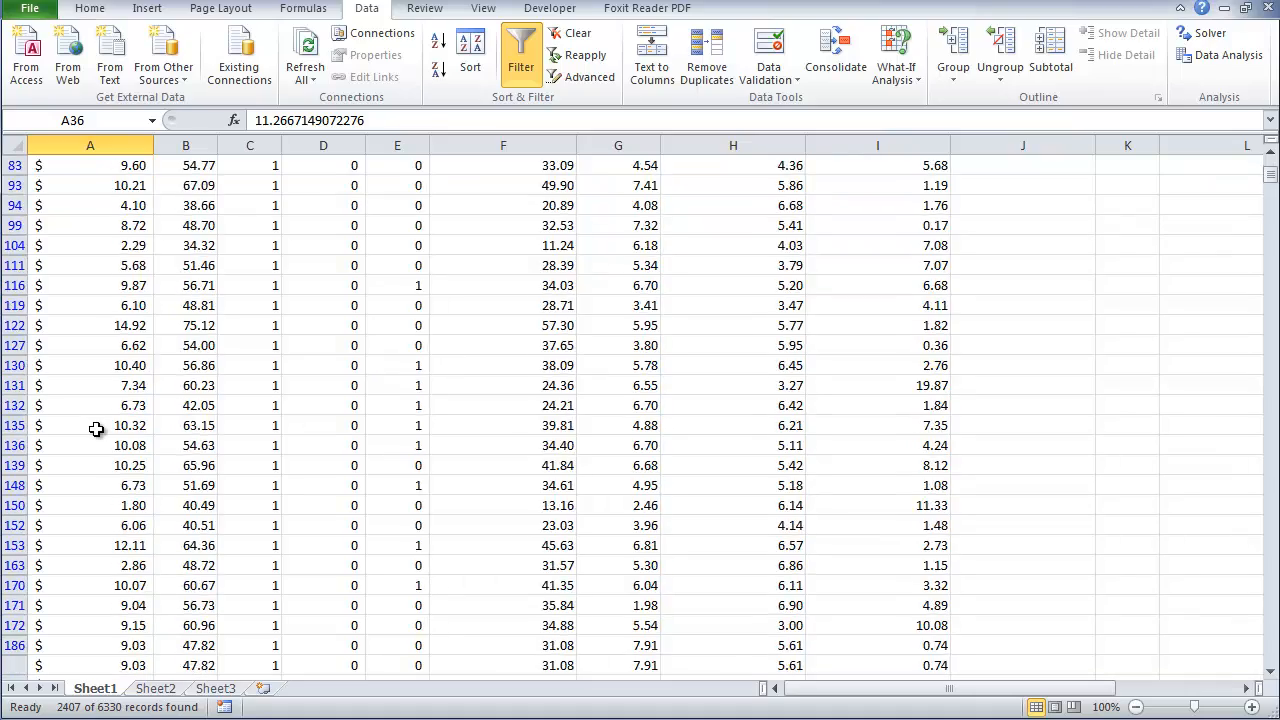
mouse_move(1269, 182)
left_mouse_down()
mouse_move(1268, 655)
mouse_move(1268, 170)
mouse_move(1249, 600)
mouse_move(1264, 658)
mouse_move(1233, 310)
mouse_move(1262, 168)
left_mouse_up()
scroll(89, 467, "down", 11)
left_click(128, 662)
left_click(155, 267)
left_click(100, 228)
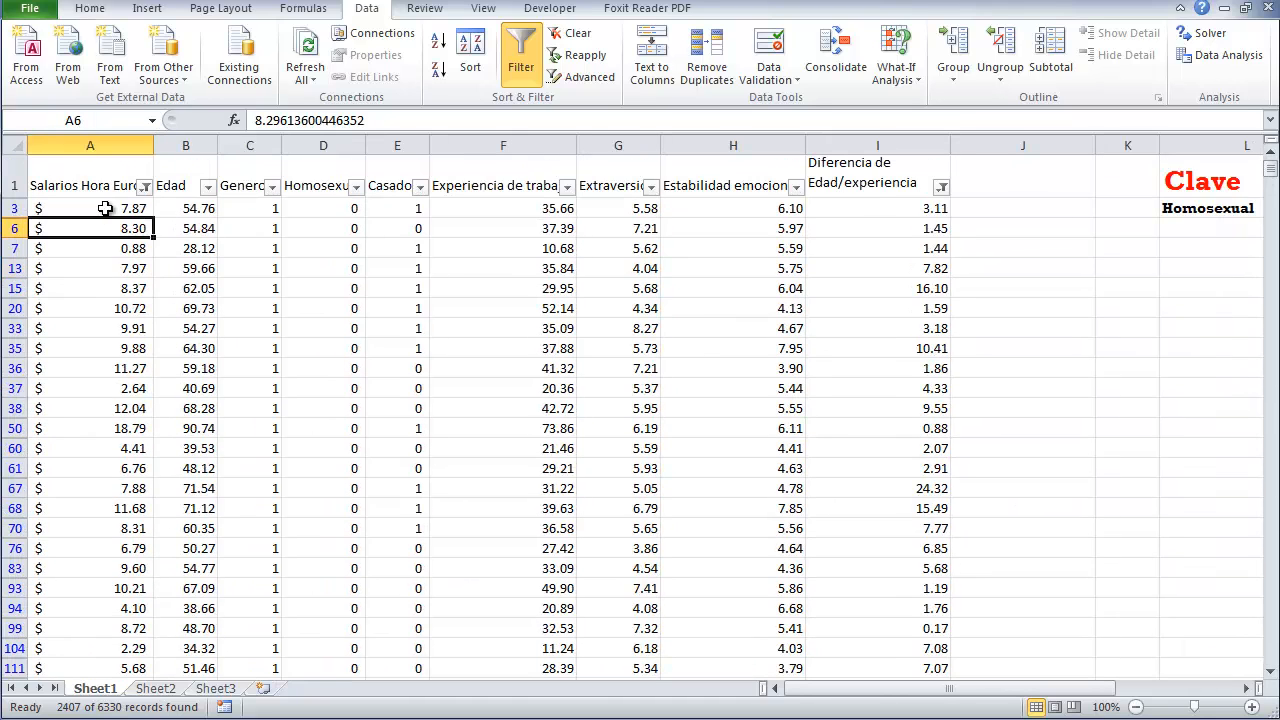
Copy the filtered table with its headers, columns A to I, from Sheet1 into Sheet2 starting at cell A1.
left_click(105, 208)
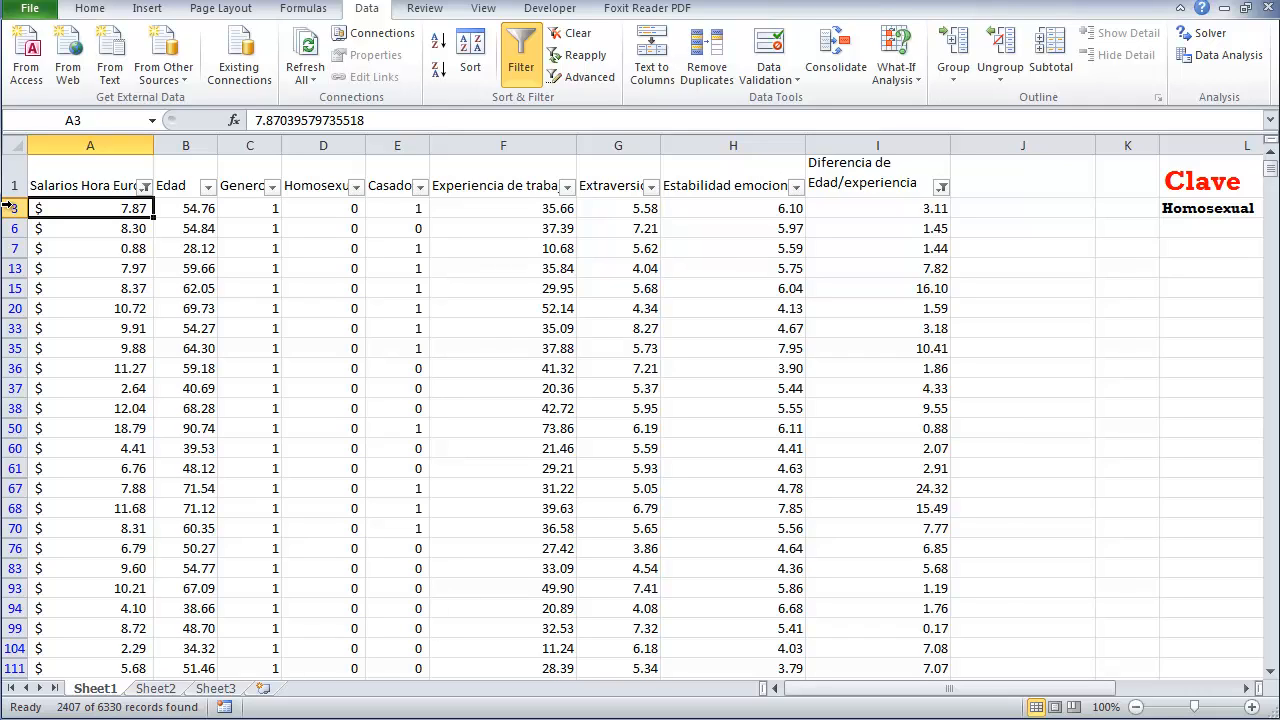
key("Up")
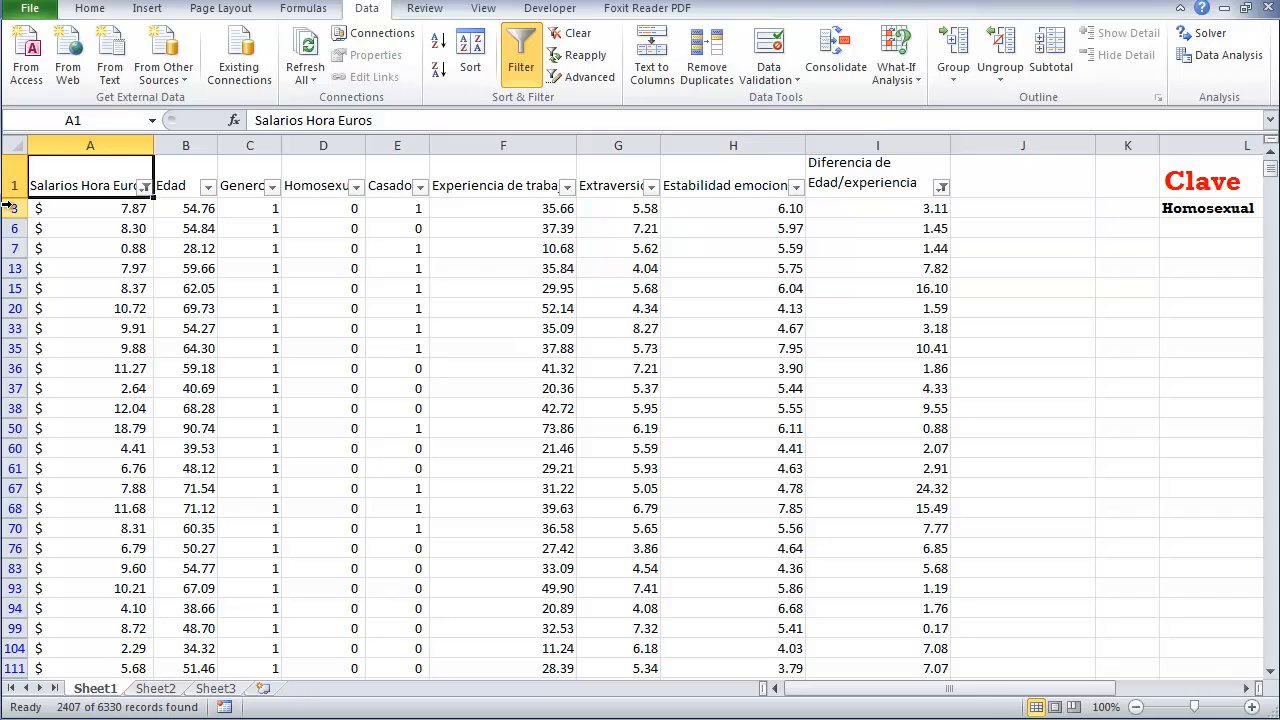
key("ctrl+shift+Right")
key("ctrl+shift+Down")
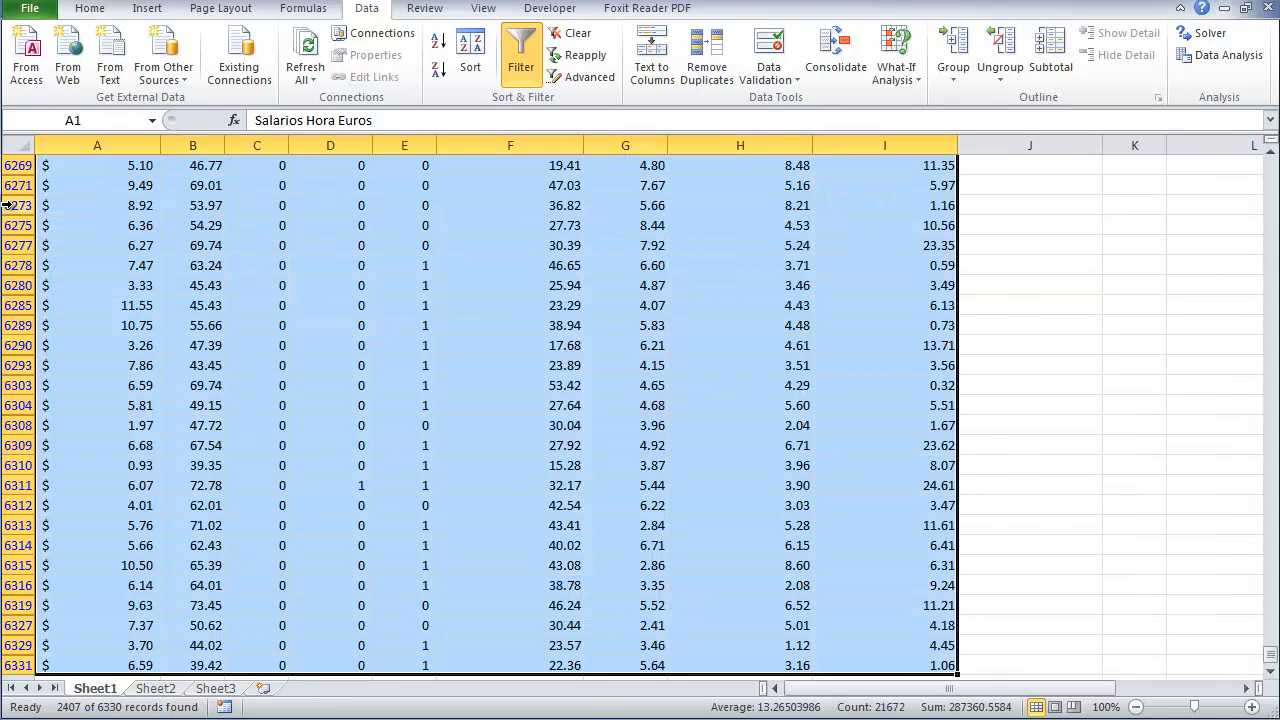
key("ctrl+c")
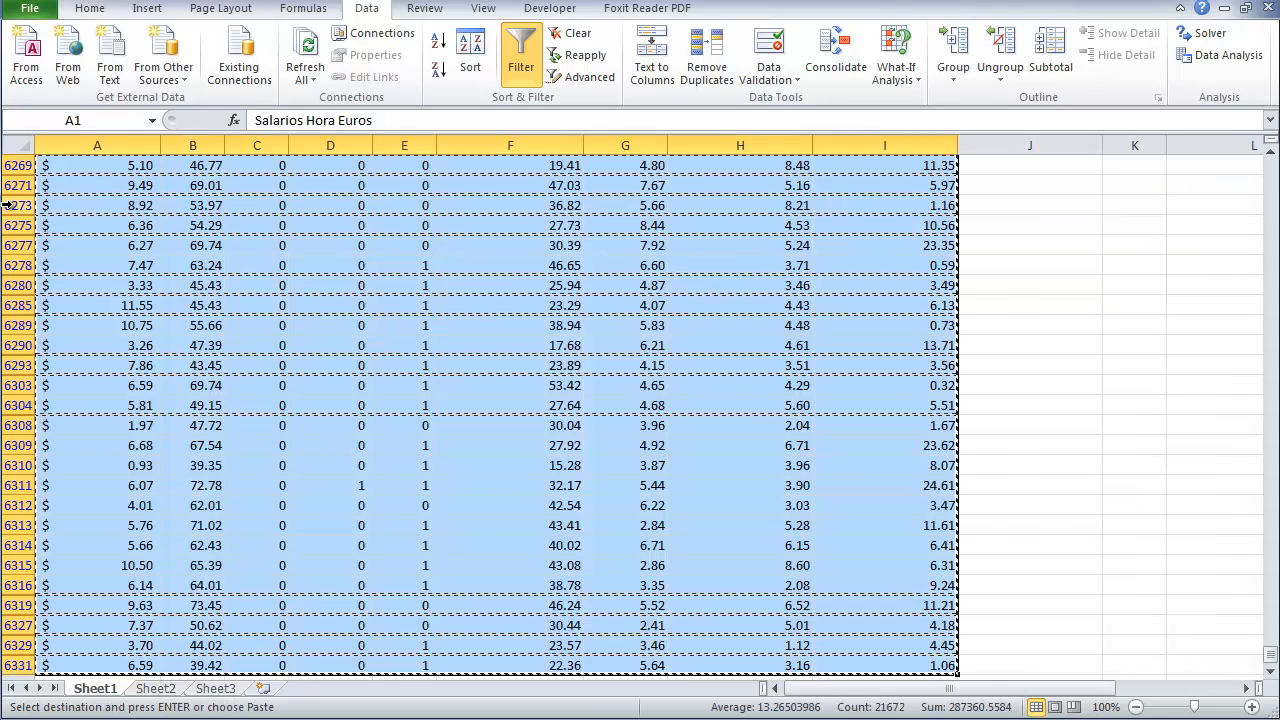
left_click(160, 689)
left_click(52, 170)
key("ctrl+v")
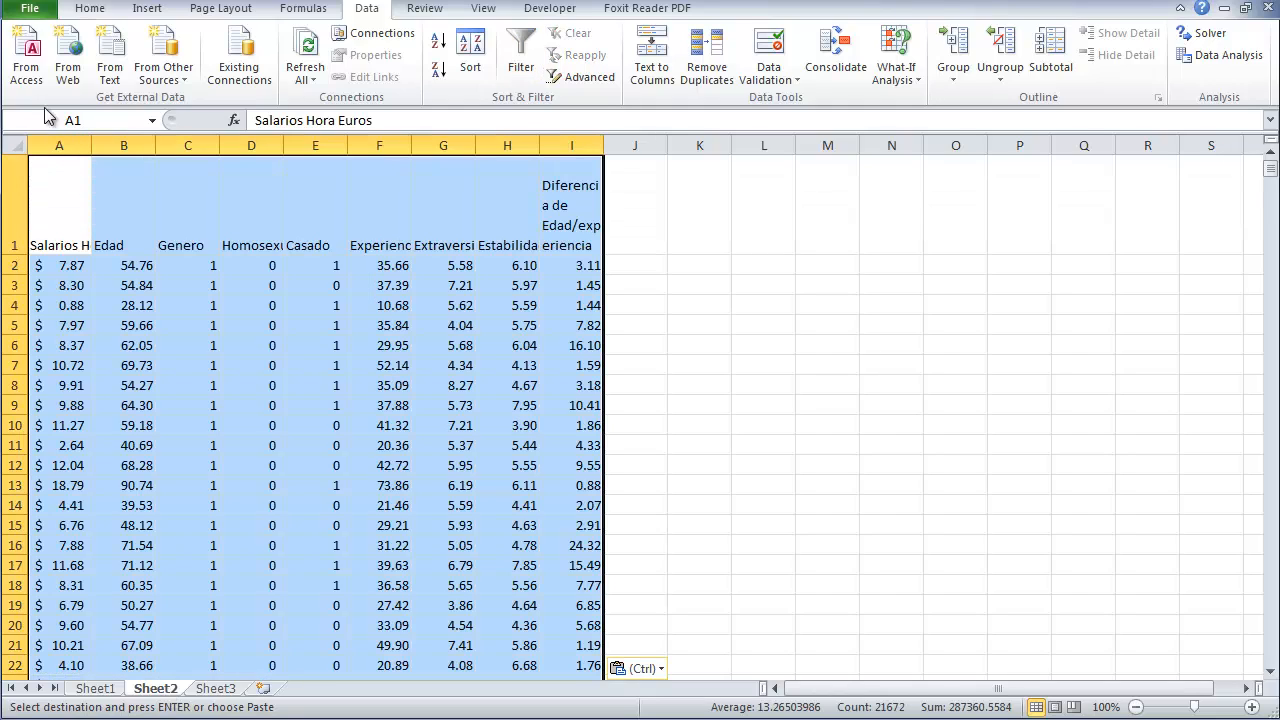
left_click(382, 347)
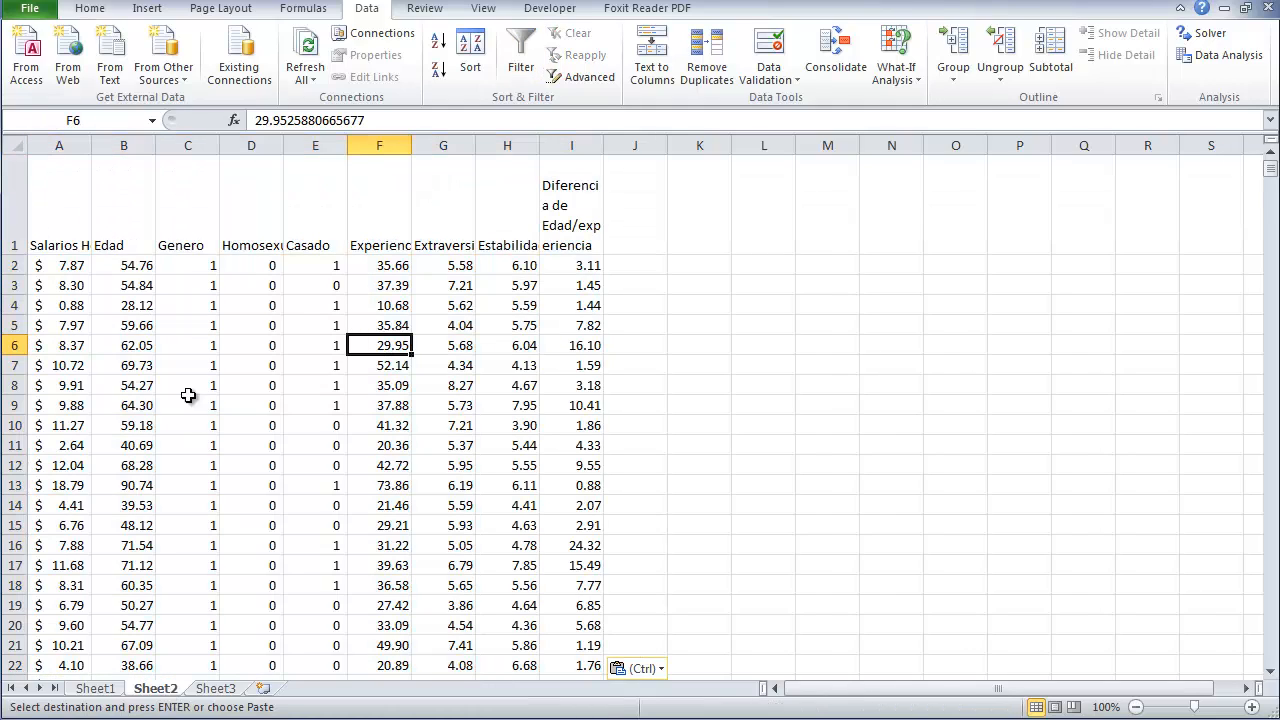
End the copy mode on Sheet1's filtered table and return to its first rows.
left_click(100, 689)
scroll(138, 531, "up", 12)
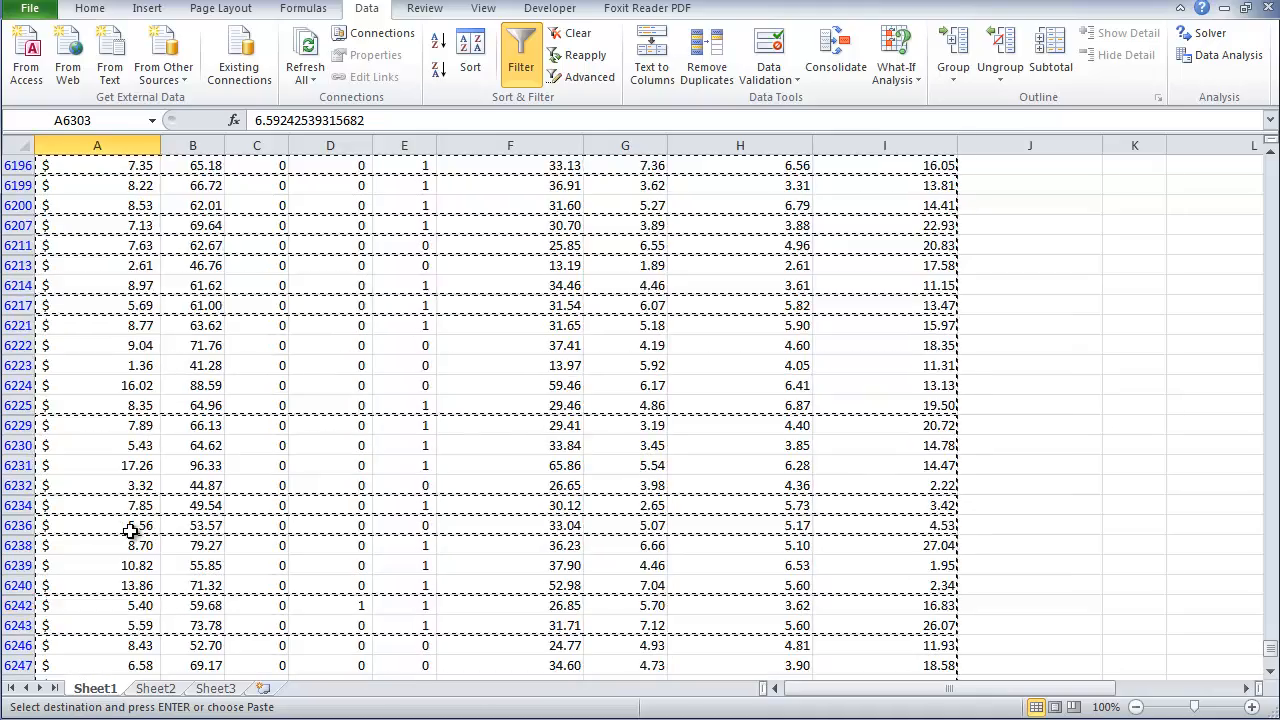
scroll(138, 531, "up", 20)
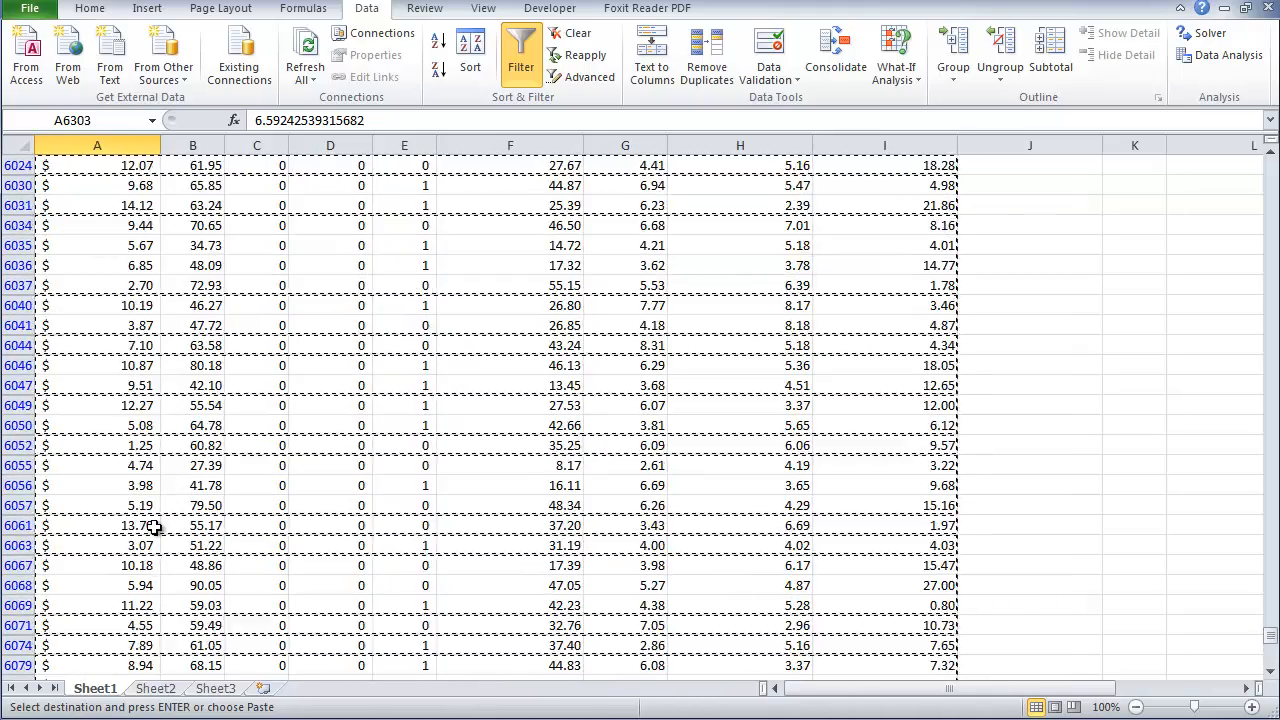
scroll(156, 524, "up", 12)
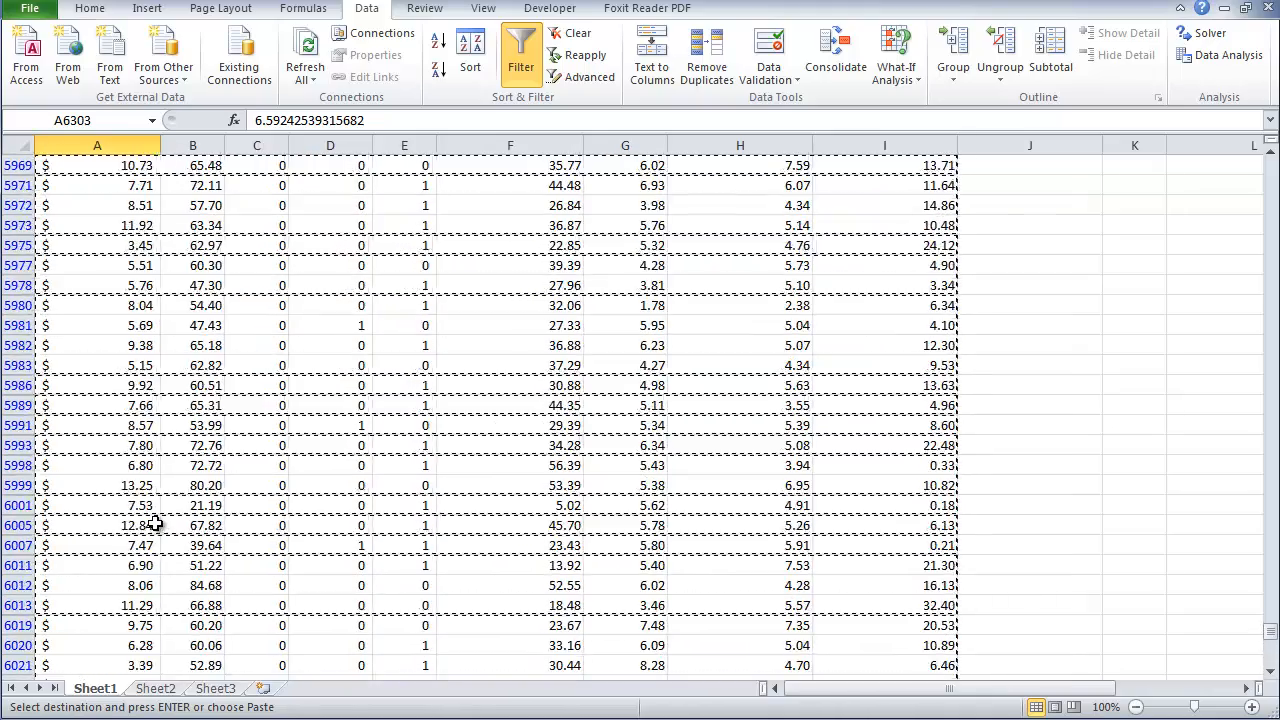
scroll(156, 524, "up", 13)
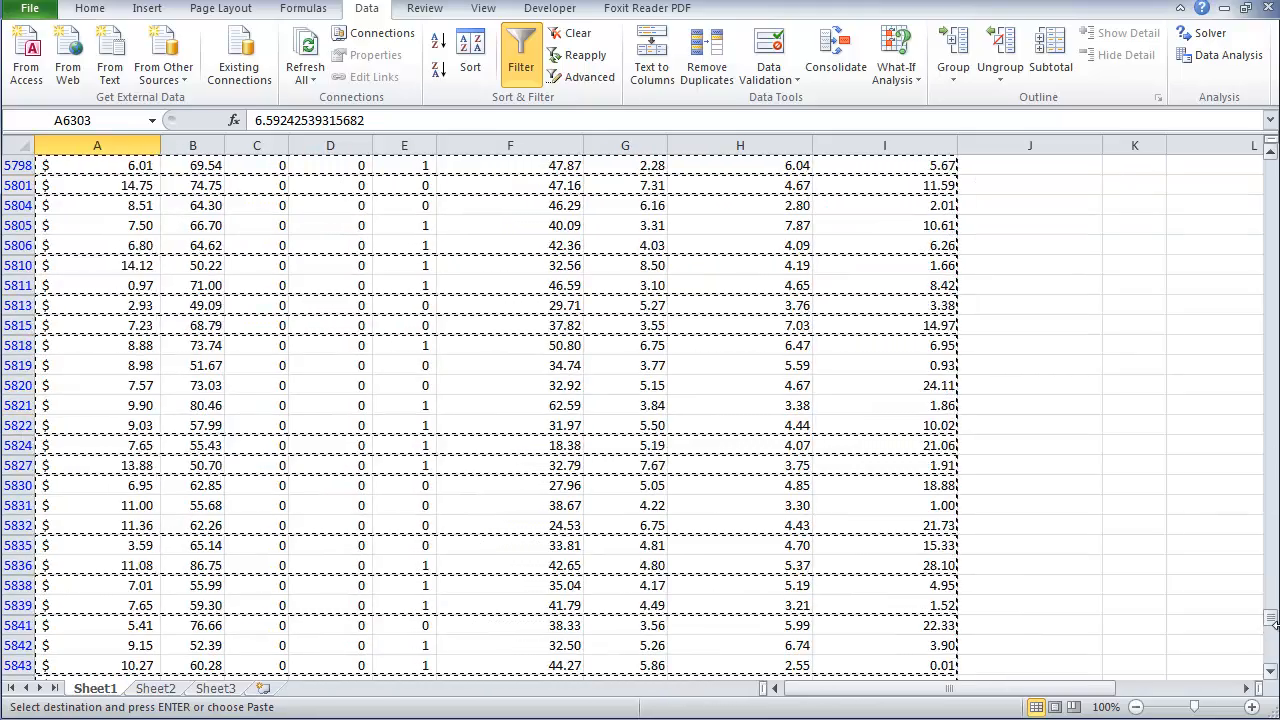
left_click_drag(1272, 620, 1272, 165)
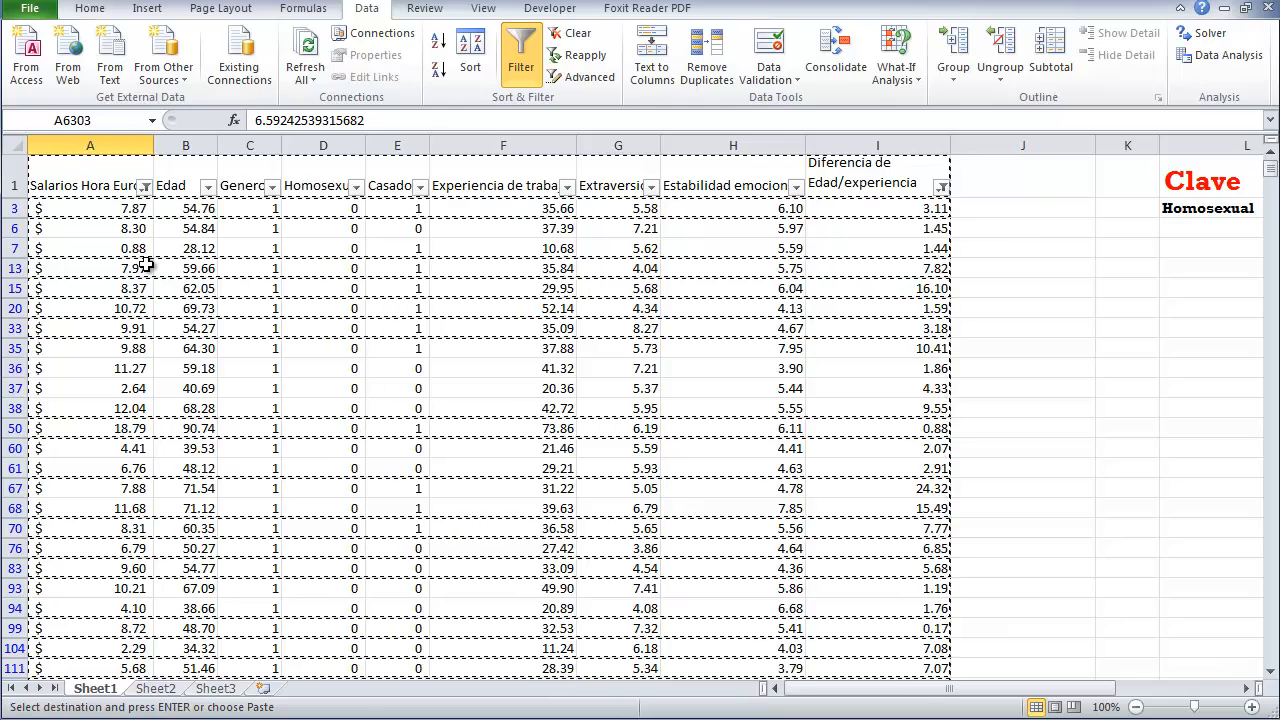
key("Escape")
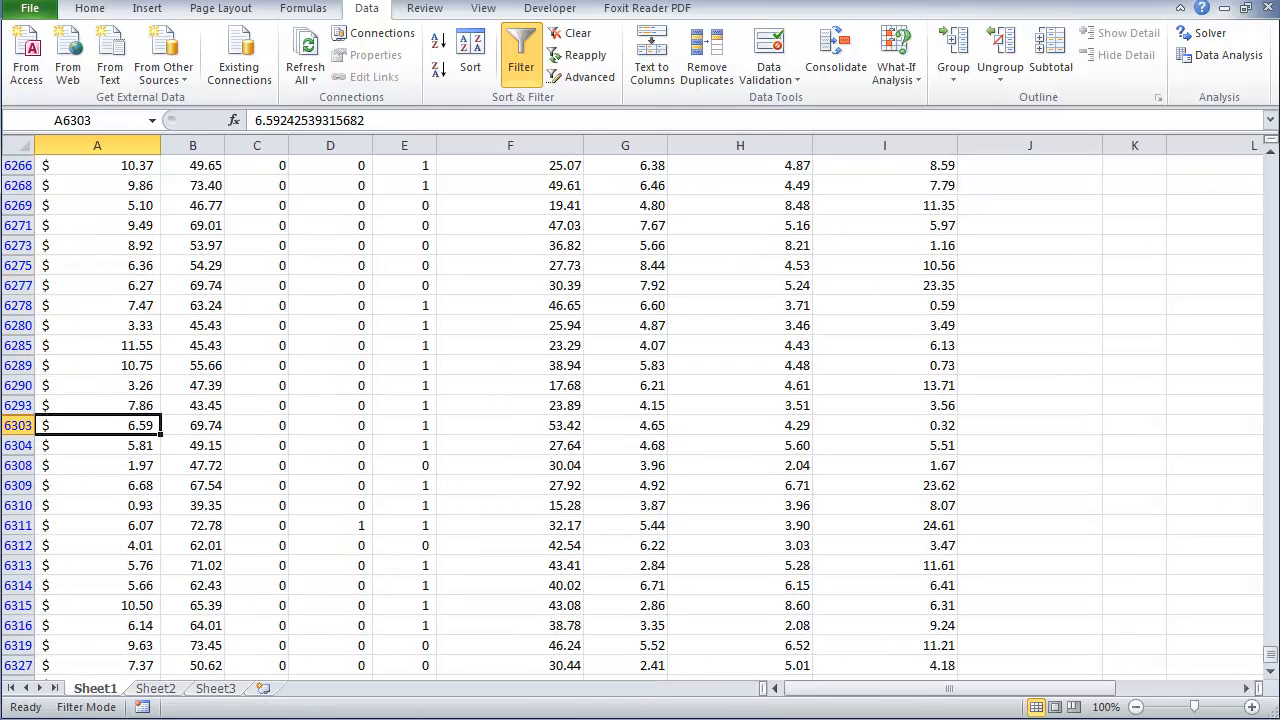
left_click_drag(1272, 657, 1262, 124)
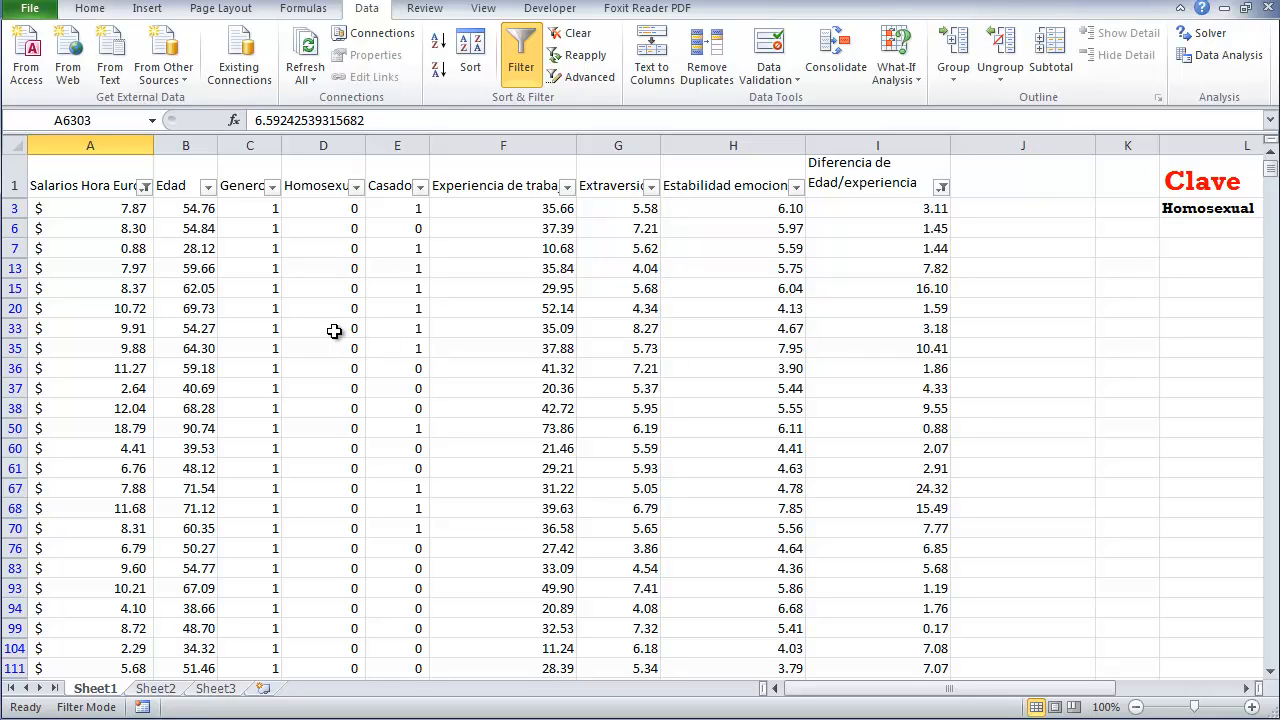
Compare the copied records in Sheet2 with the filtered table in Sheet1, and review the Clave notes beside the original data.
left_click(157, 689)
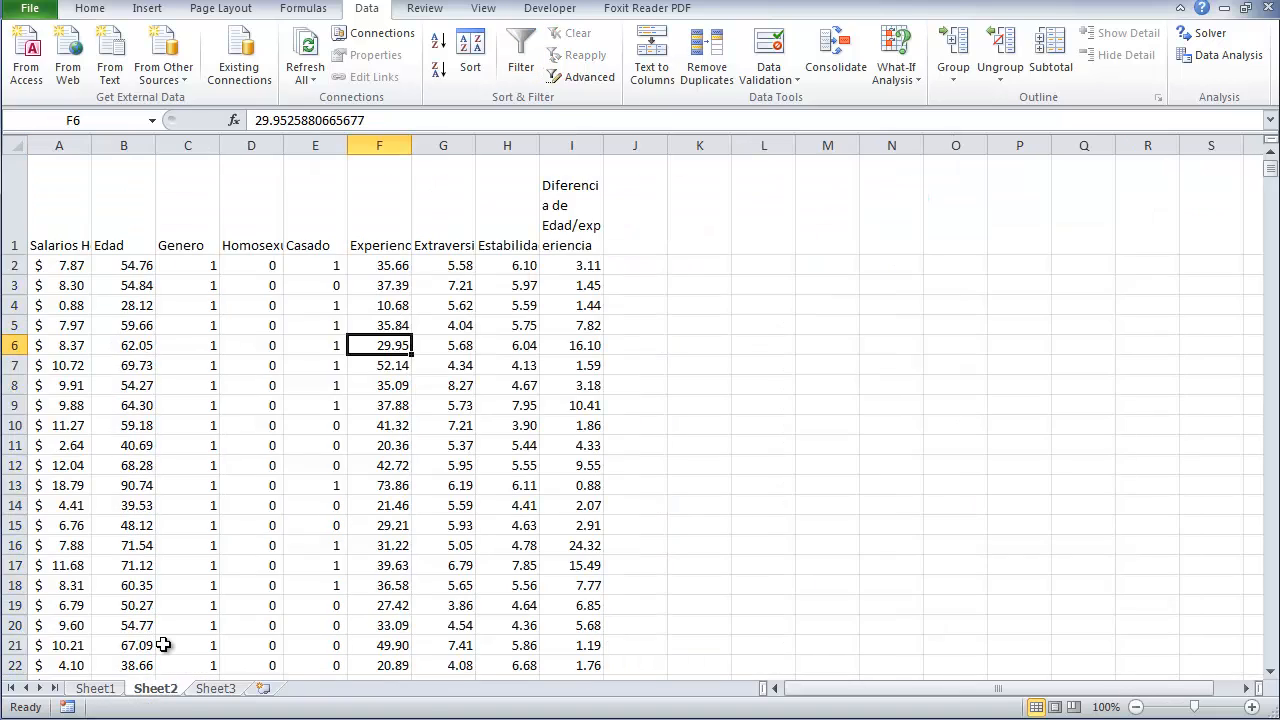
left_click(114, 688)
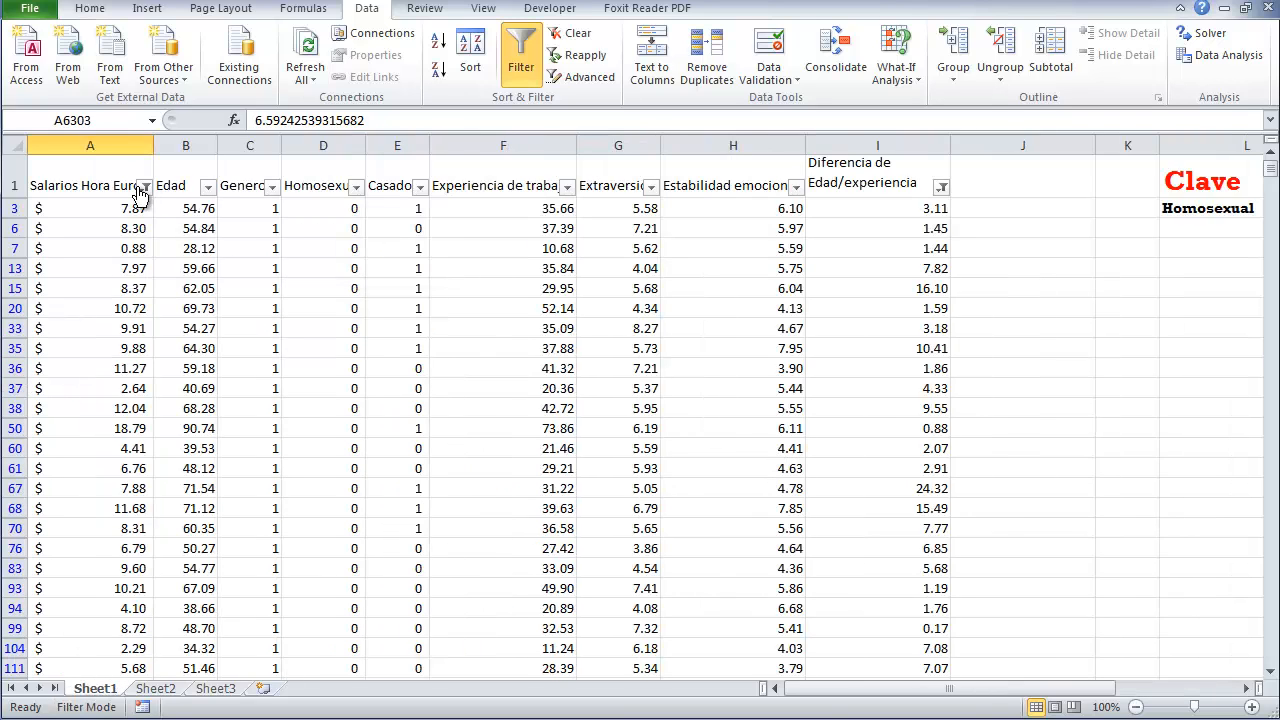
left_click(91, 187)
left_click(85, 206)
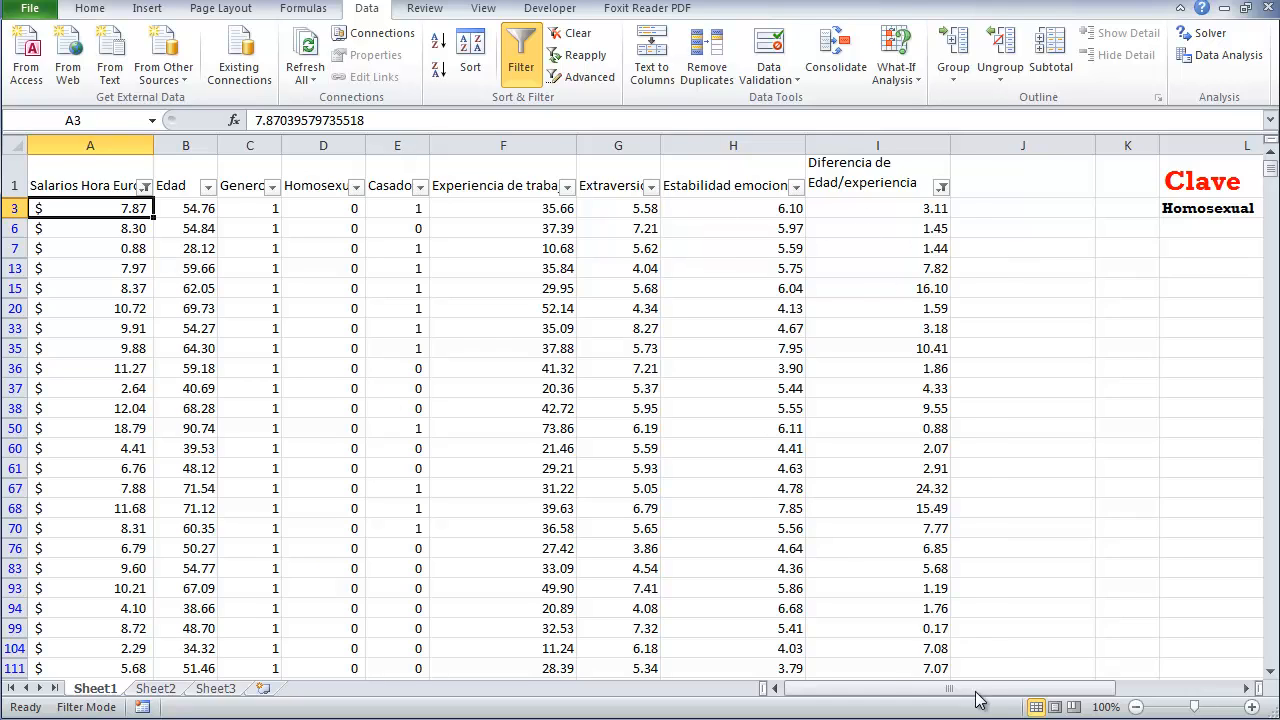
left_click_drag(971, 690, 1096, 690)
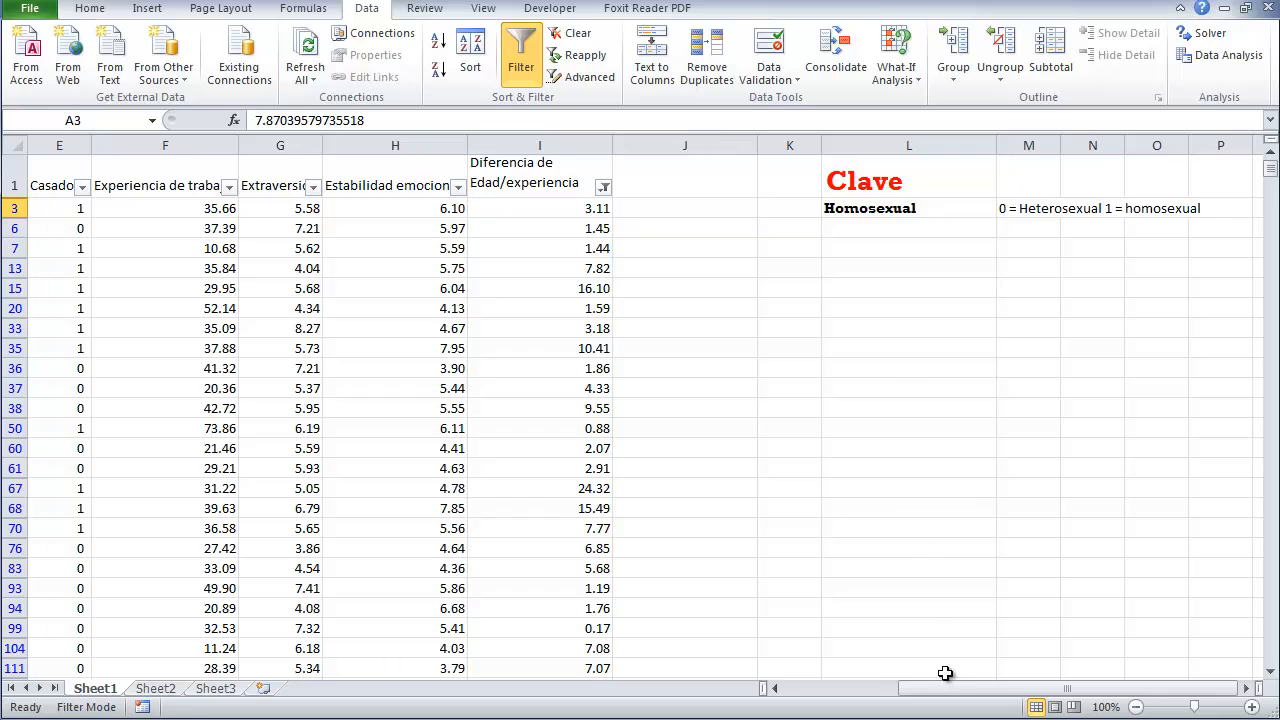
mouse_move(948, 689)
left_mouse_down()
mouse_move(880, 702)
mouse_move(952, 690)
left_mouse_up()
left_click_drag(909, 690, 795, 690)
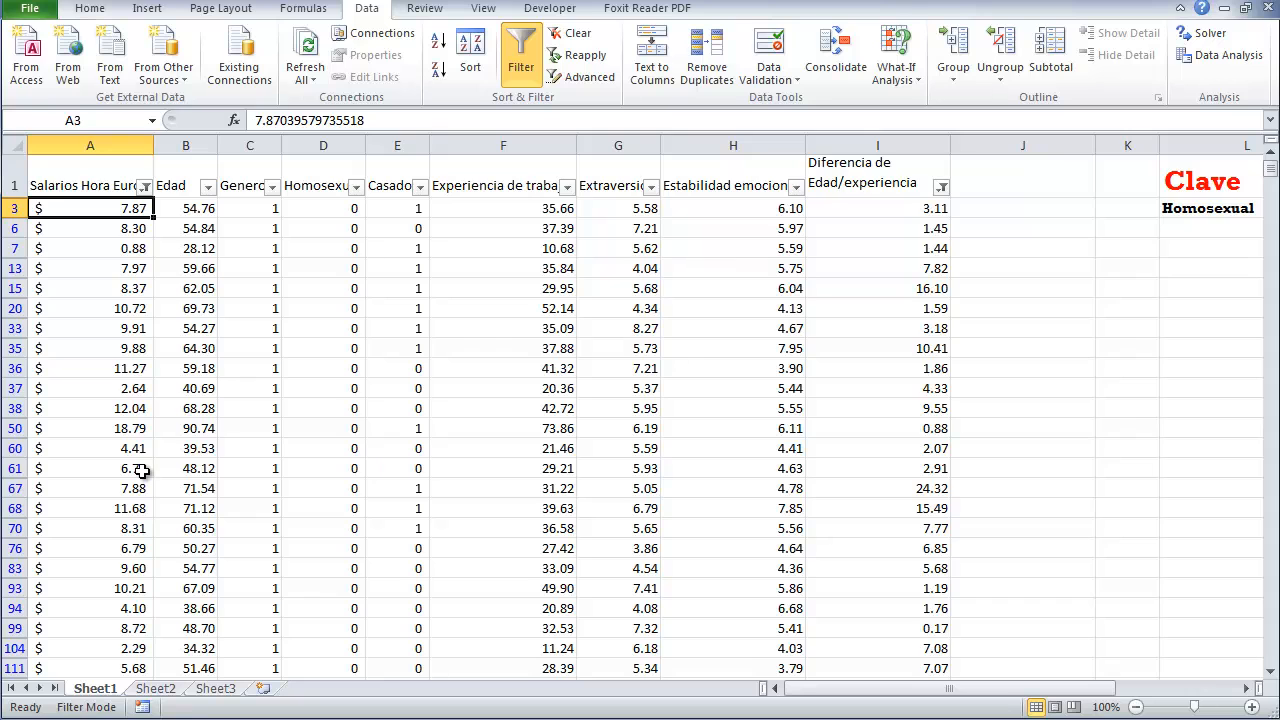
left_click(155, 688)
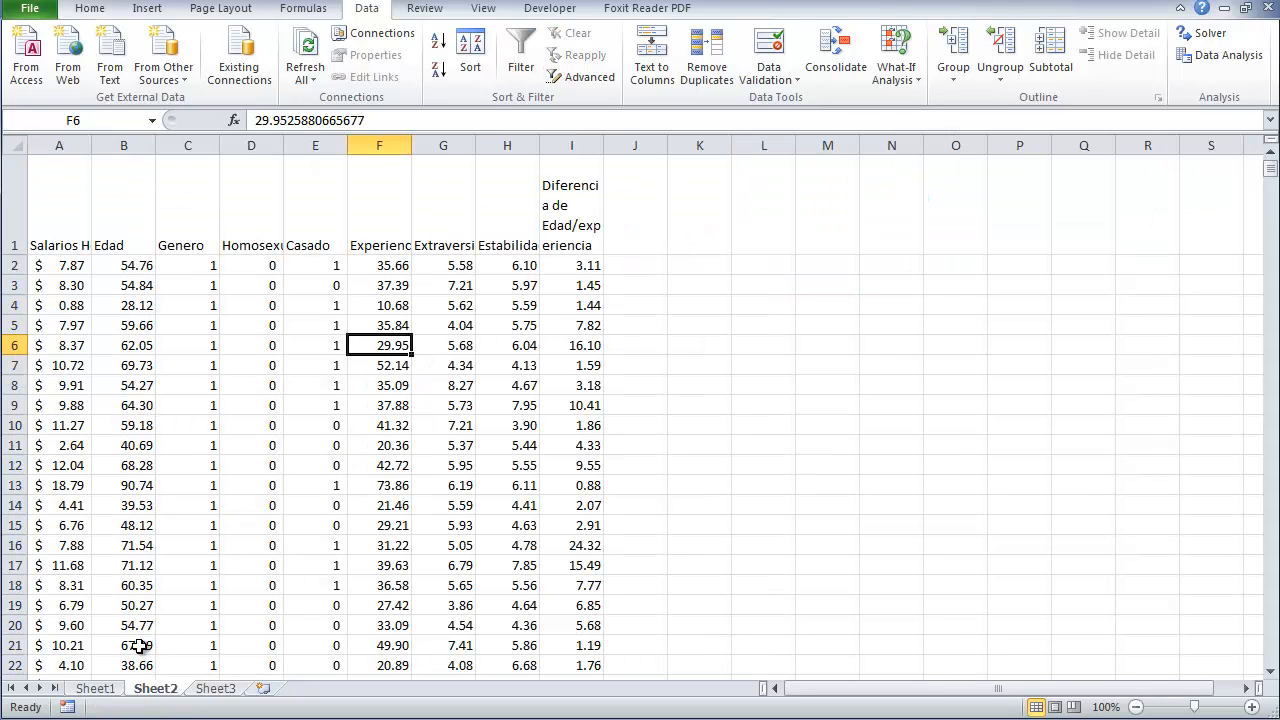
left_click(88, 688)
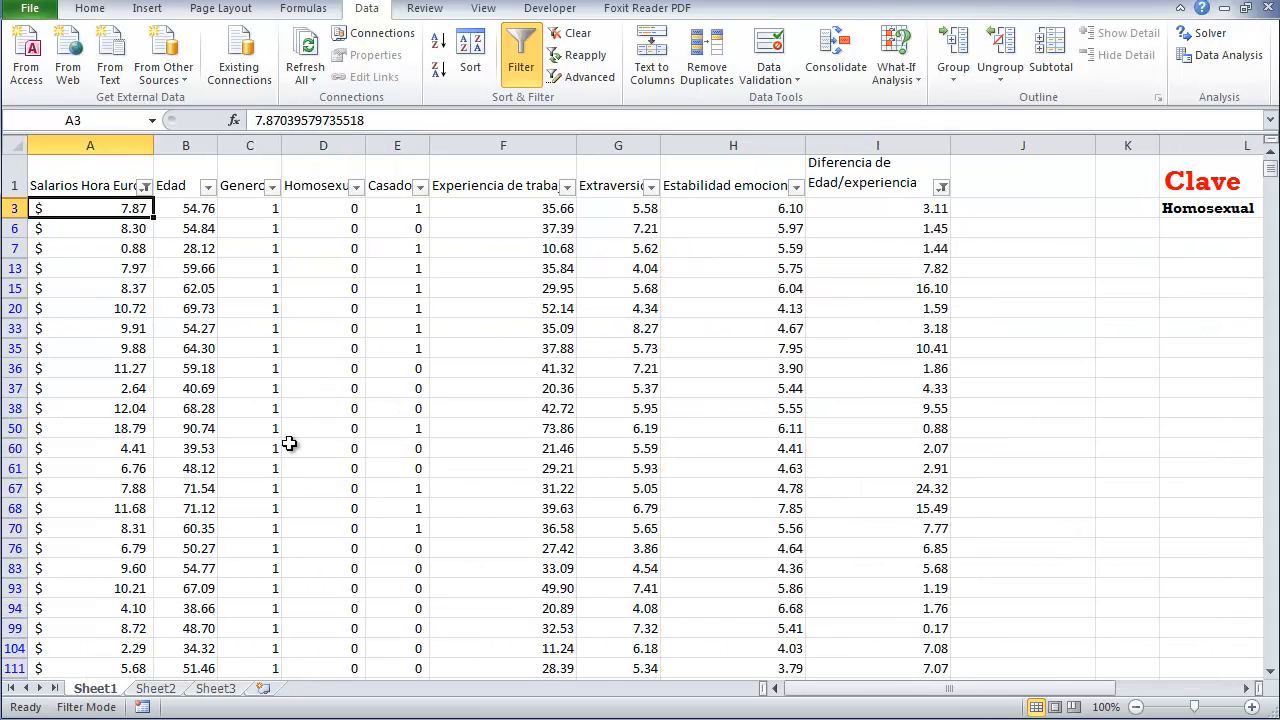